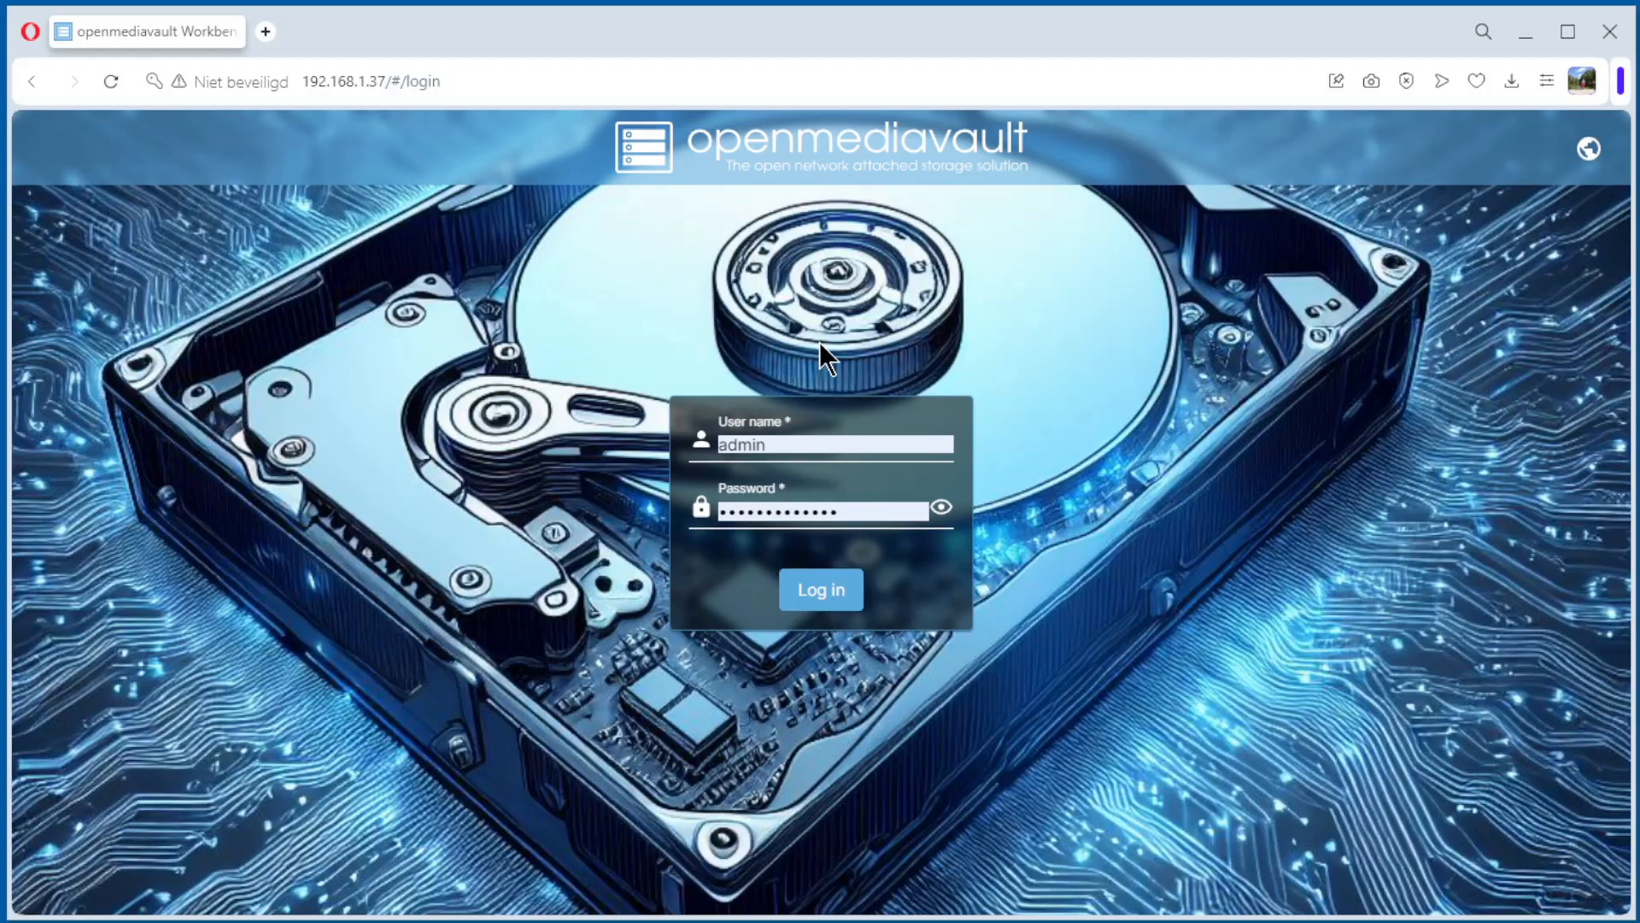
Sign in to the openmediavault web interface as admin to reach the dashboard.
click(819, 594)
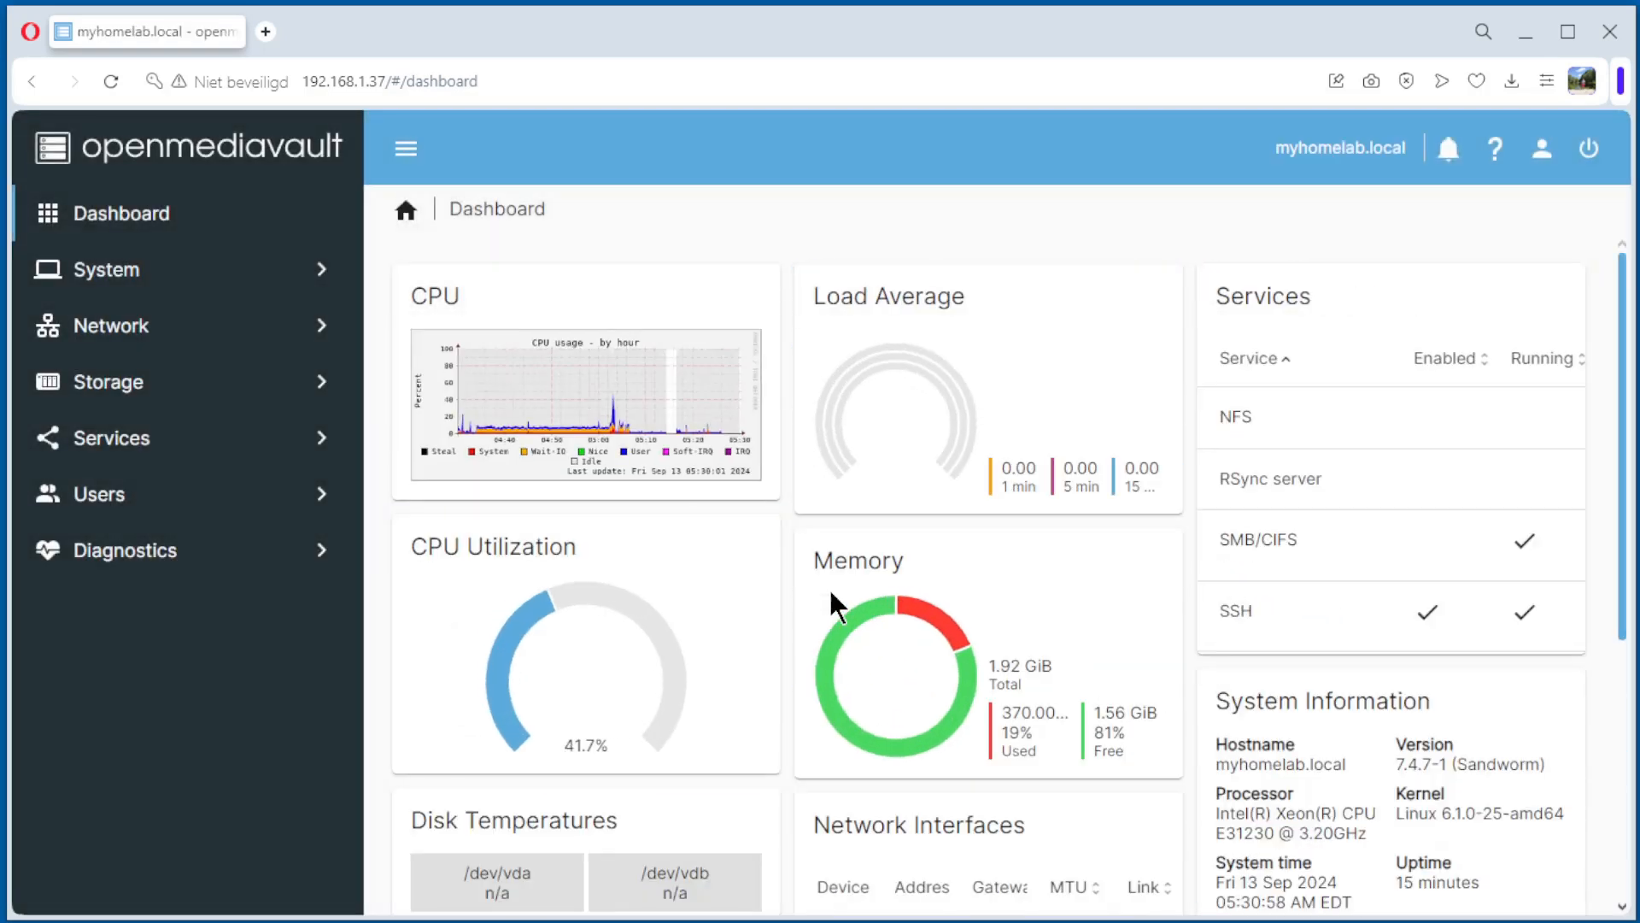
scroll(1089, 437, down, 3)
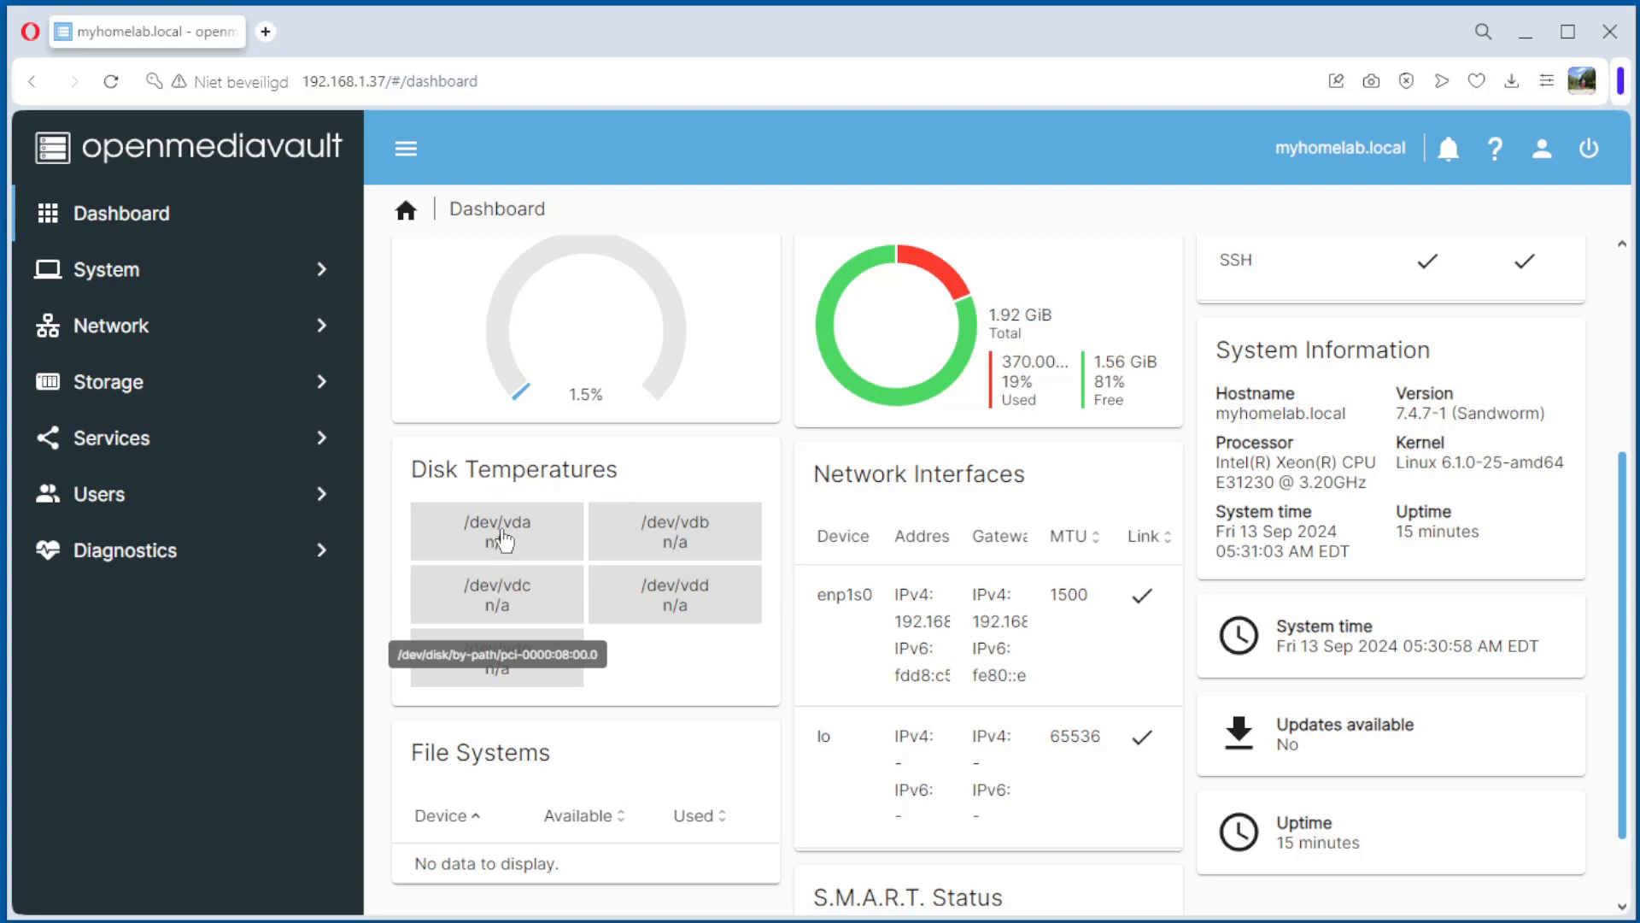
Go to the Storage section from the sidebar.
click(105, 389)
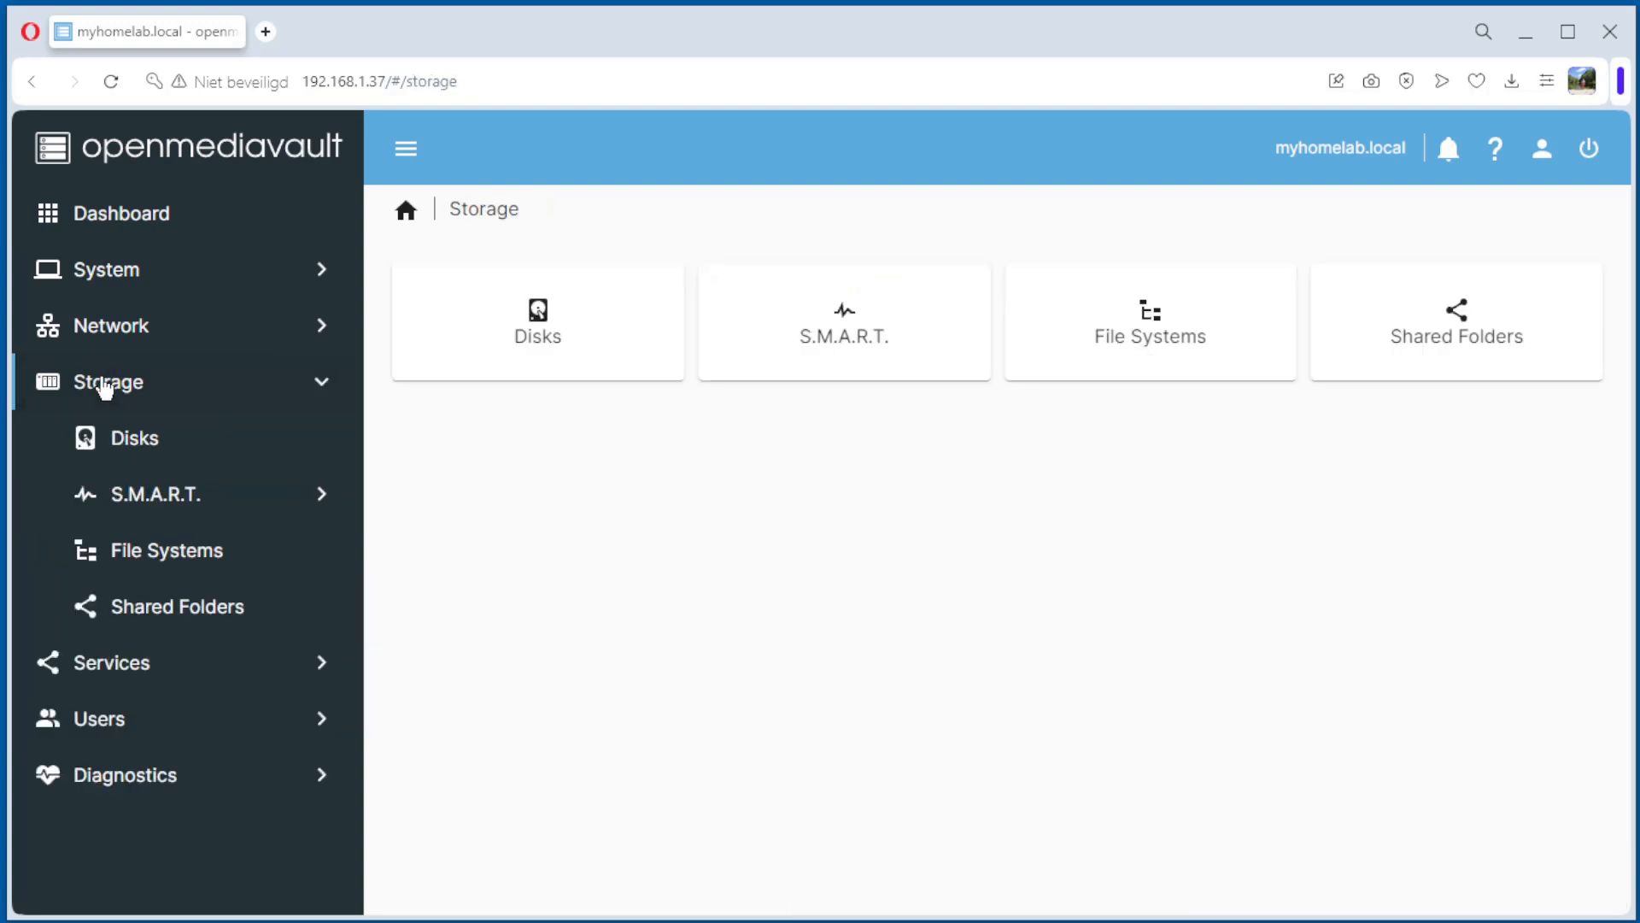
Review the five 20 GiB disks, then reach the S.M.A.R.T. Settings page.
click(127, 447)
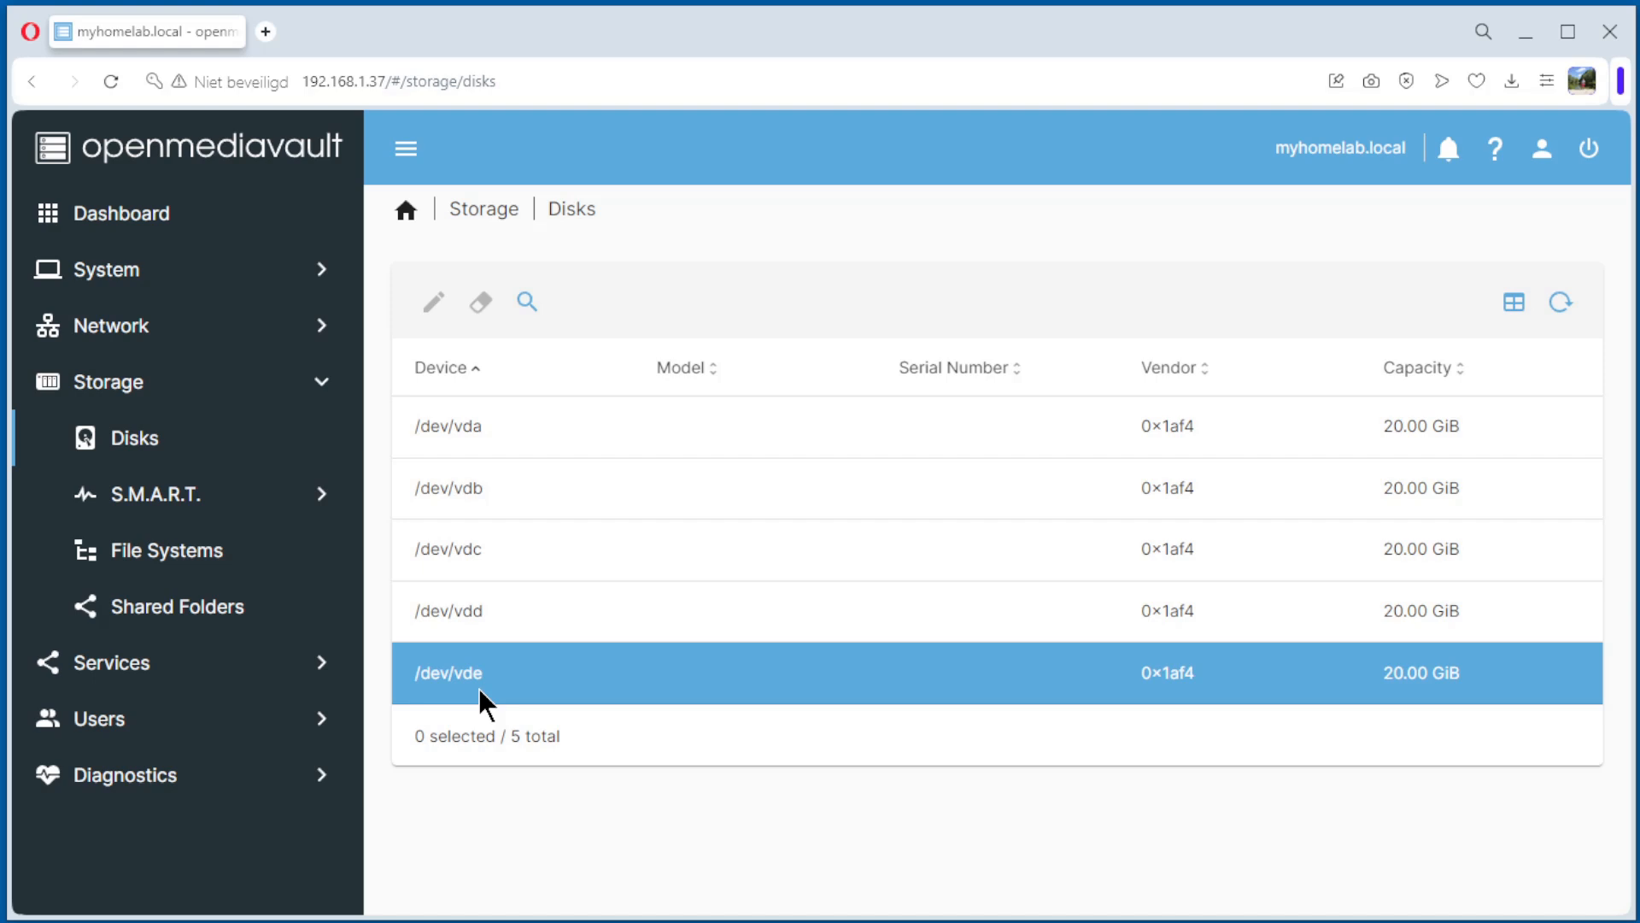
click(167, 508)
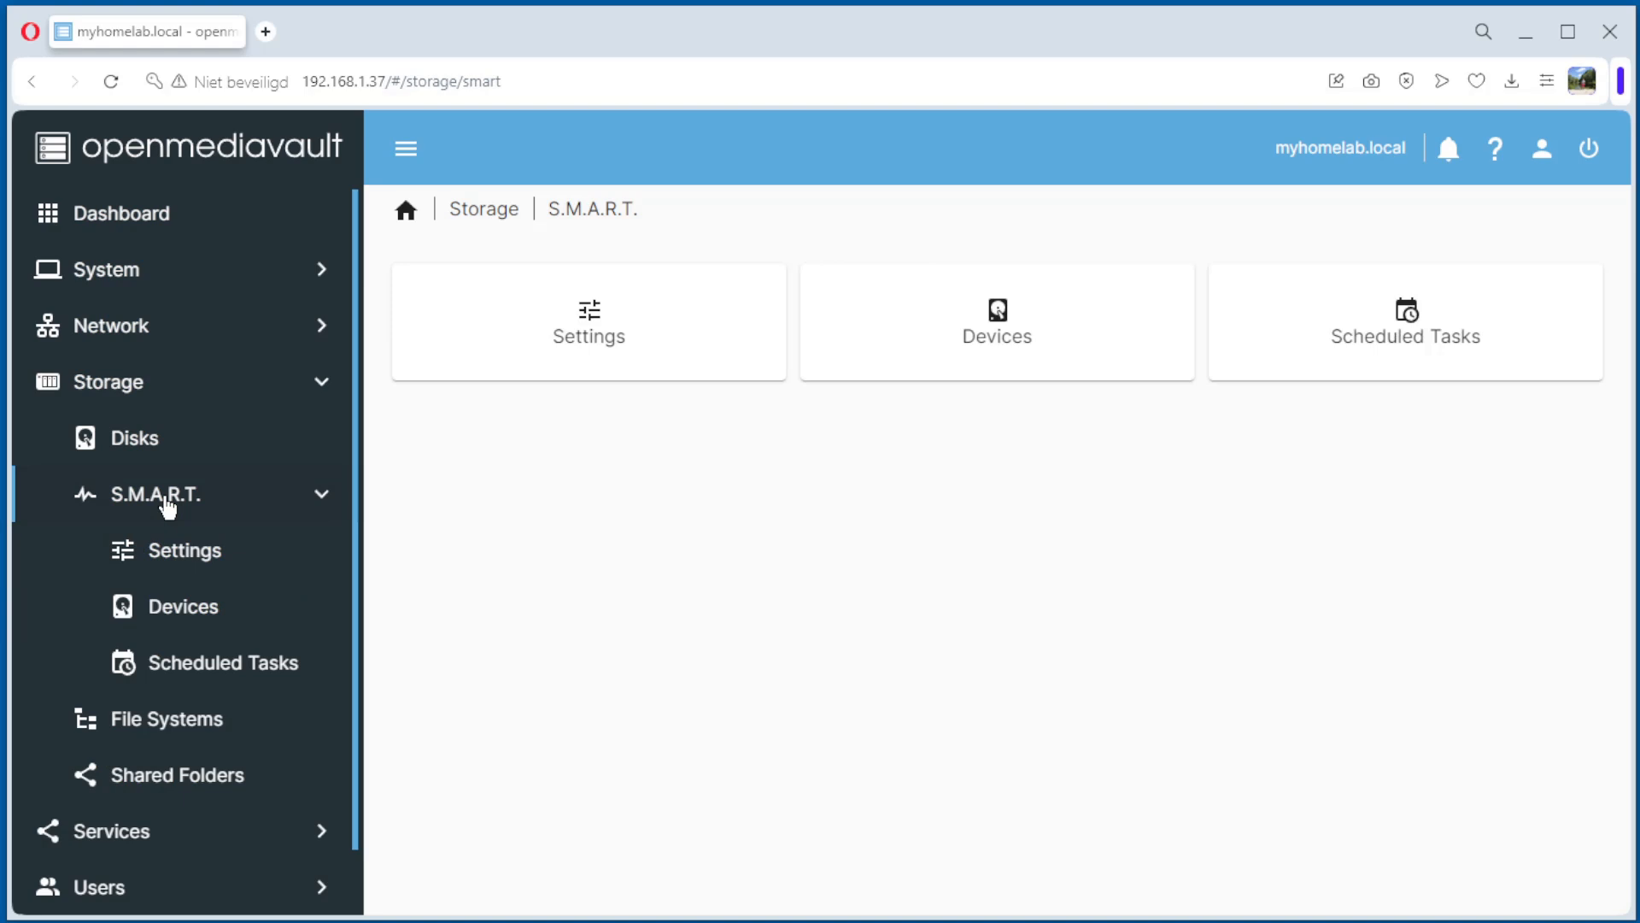
click(178, 559)
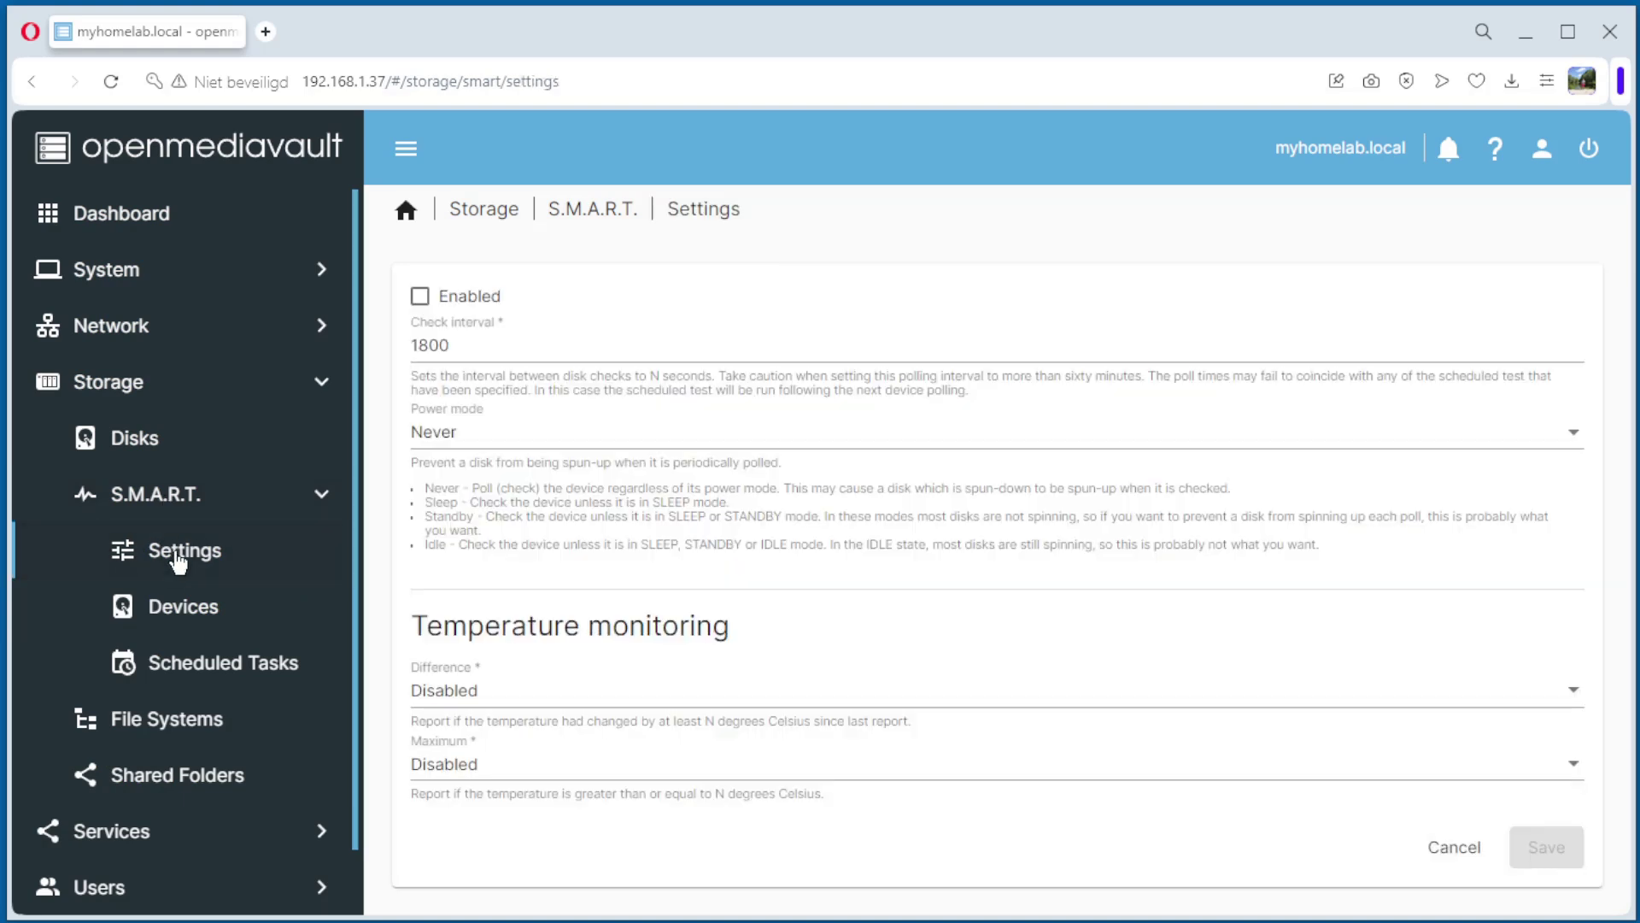
Enable S.M.A.R.T. monitoring with Standby power mode, temperature difference and maximum alerts Disabled, and save.
click(419, 298)
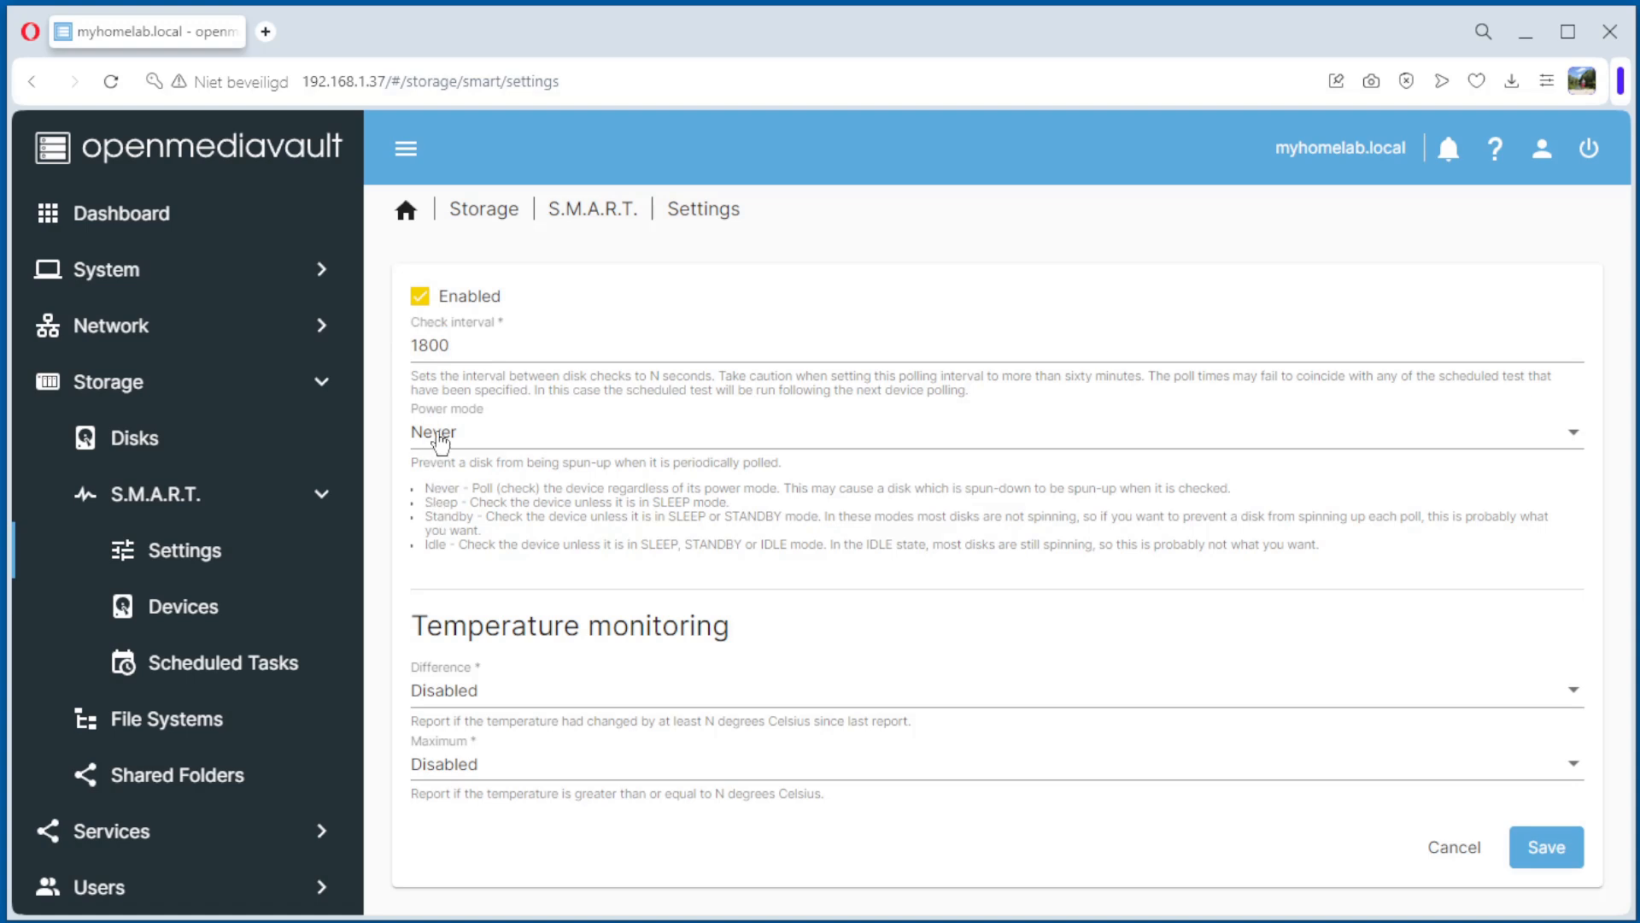
click(440, 436)
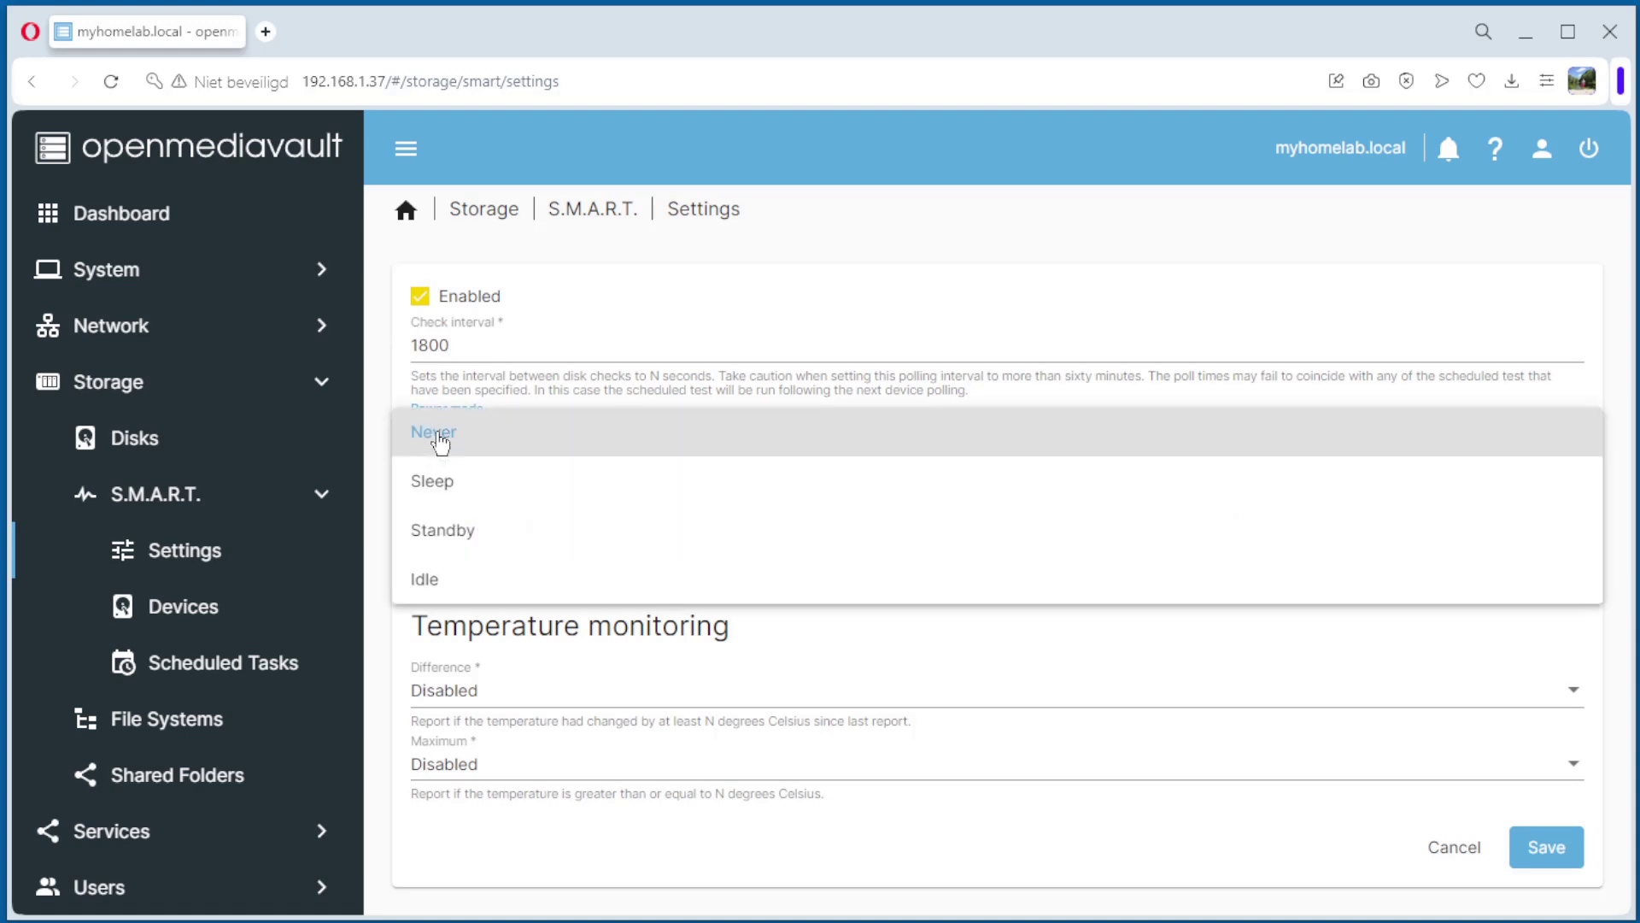
click(439, 529)
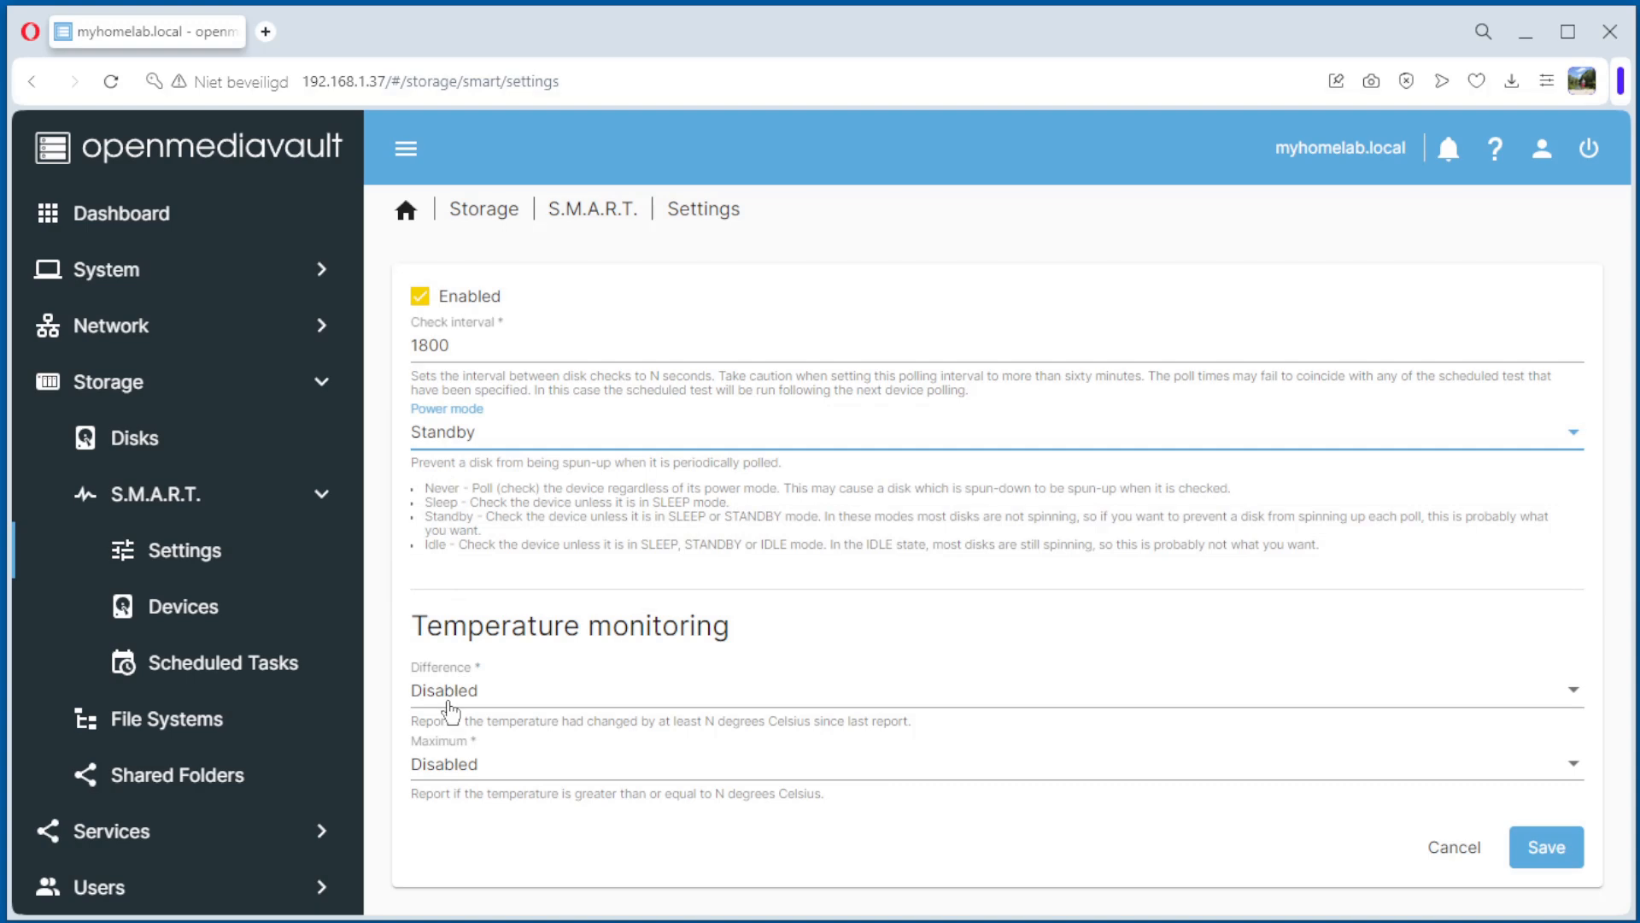
click(452, 702)
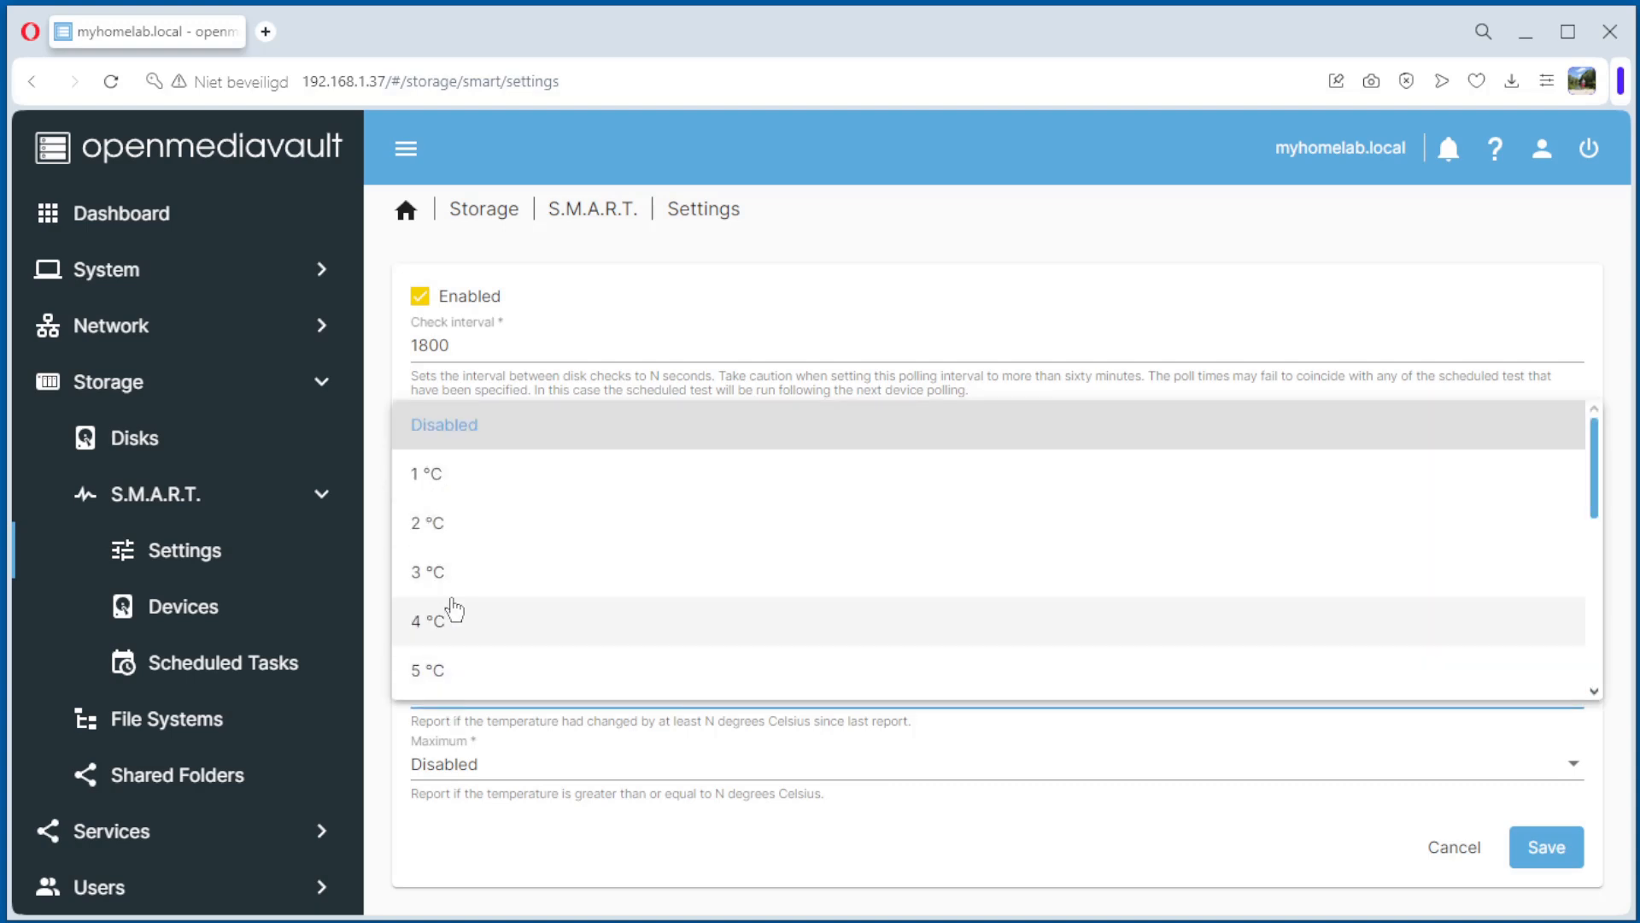
click(463, 433)
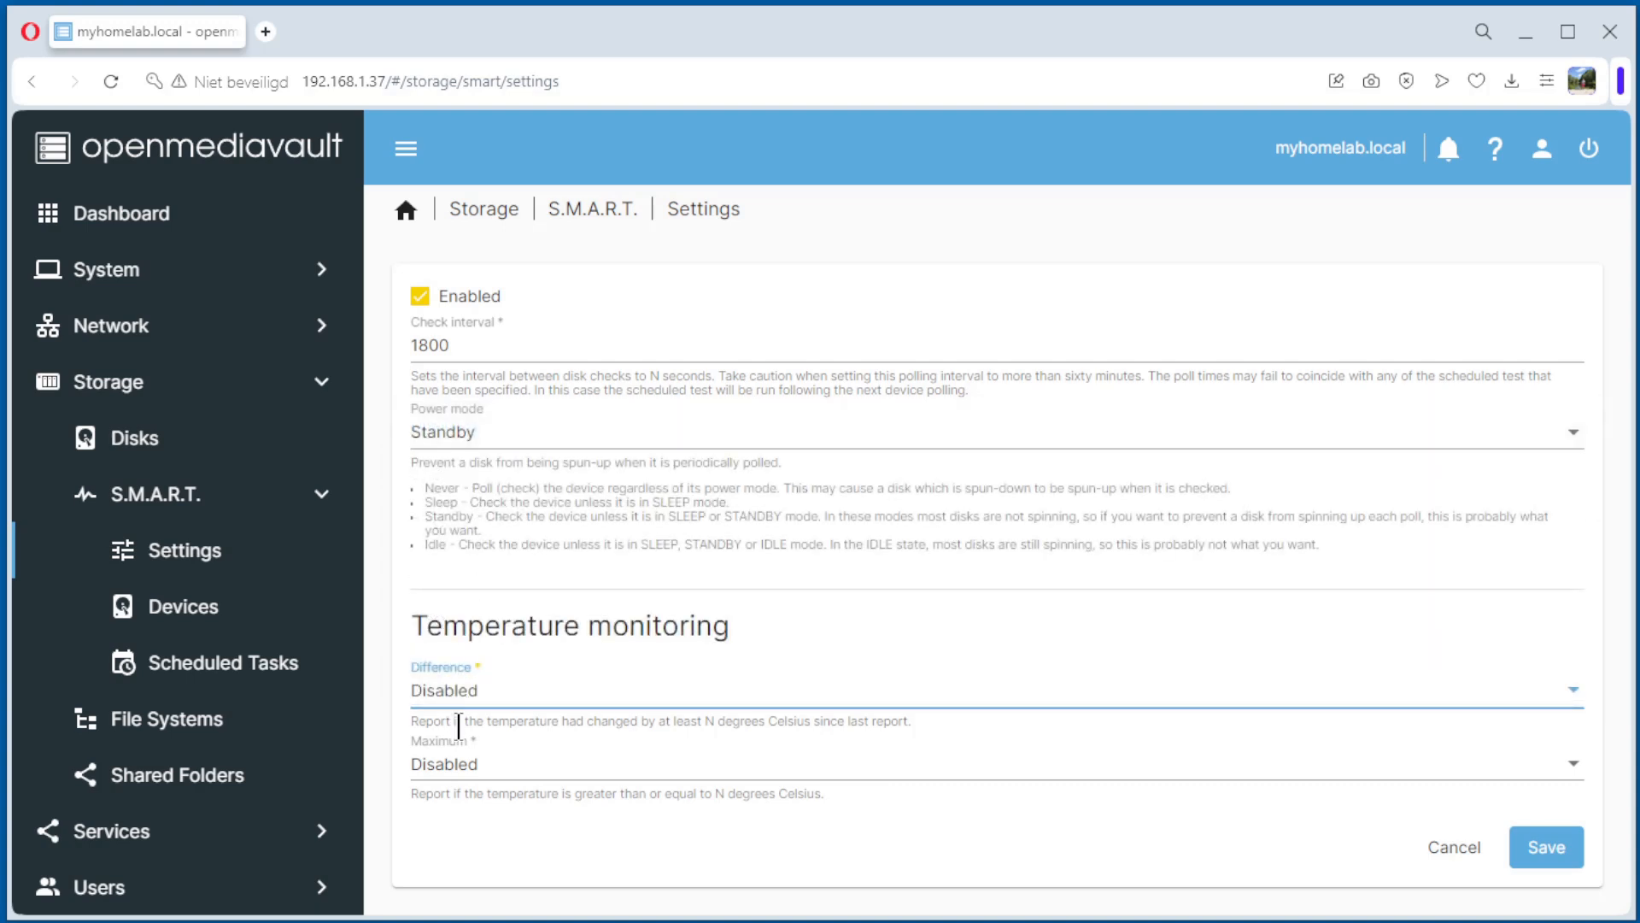
click(441, 767)
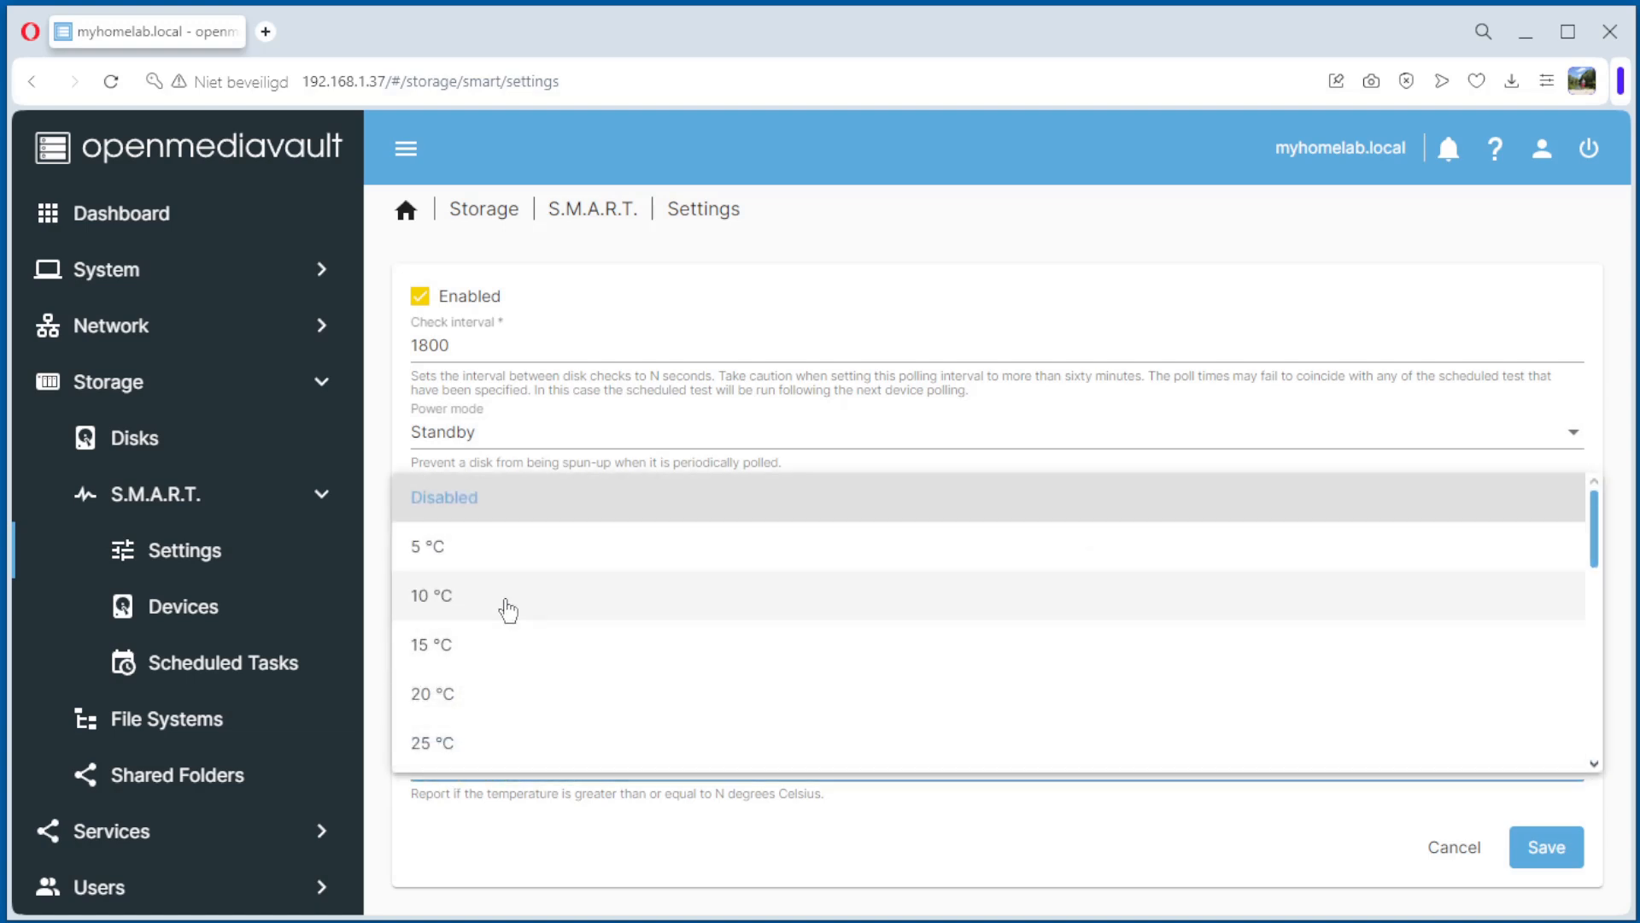
scroll(473, 594, down, 2)
scroll(473, 593, down, 2)
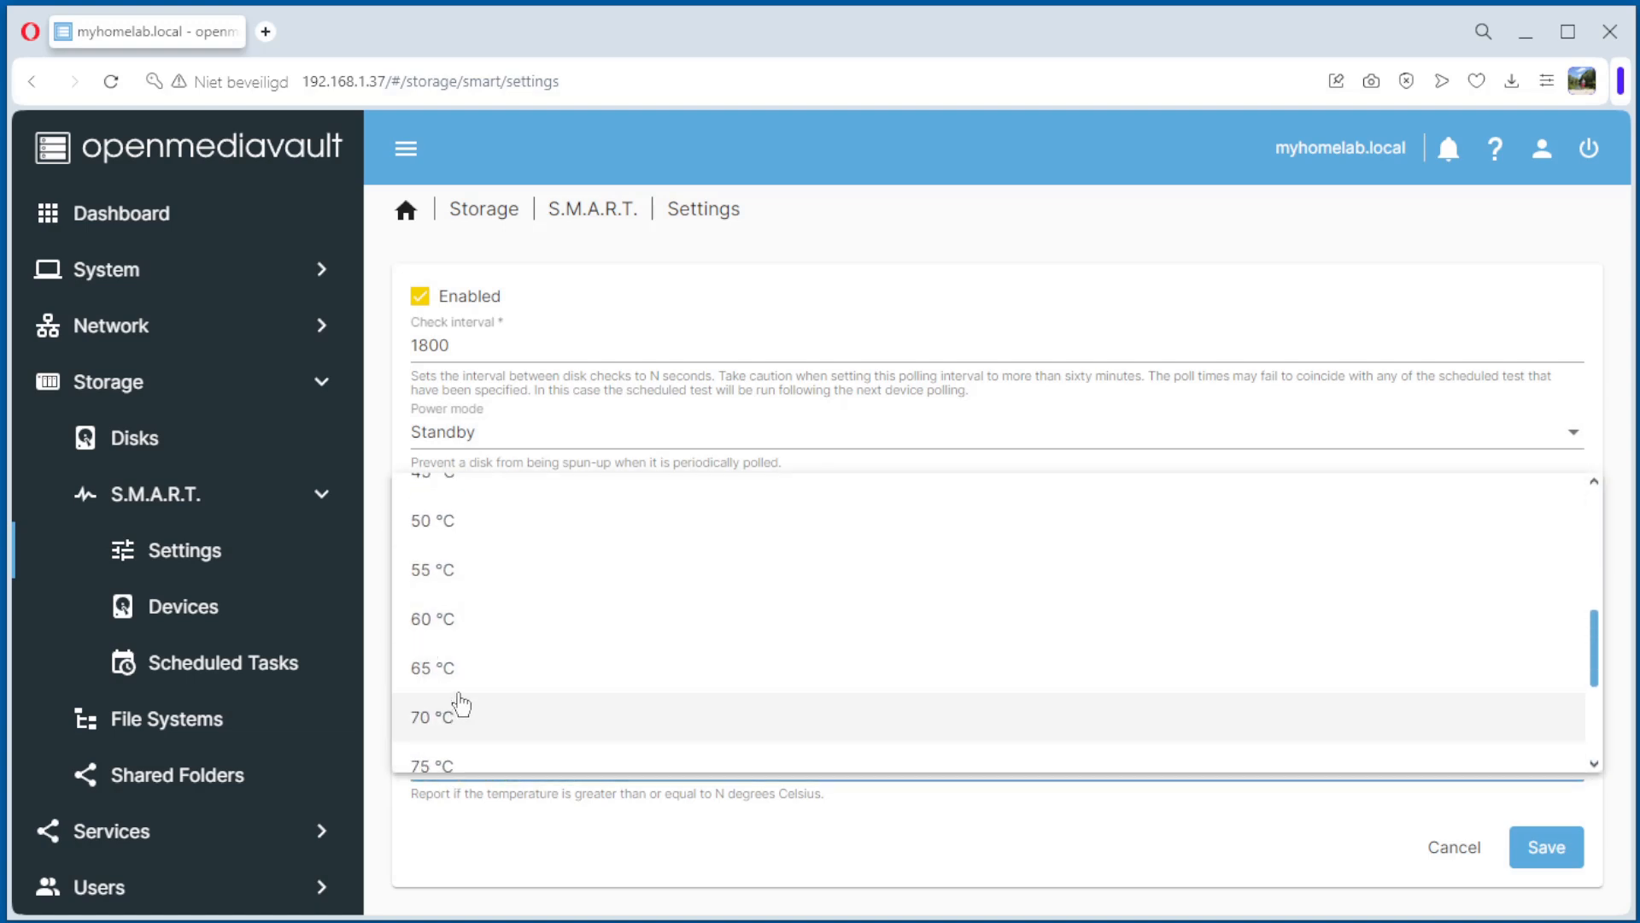
scroll(503, 534, up, 5)
click(456, 507)
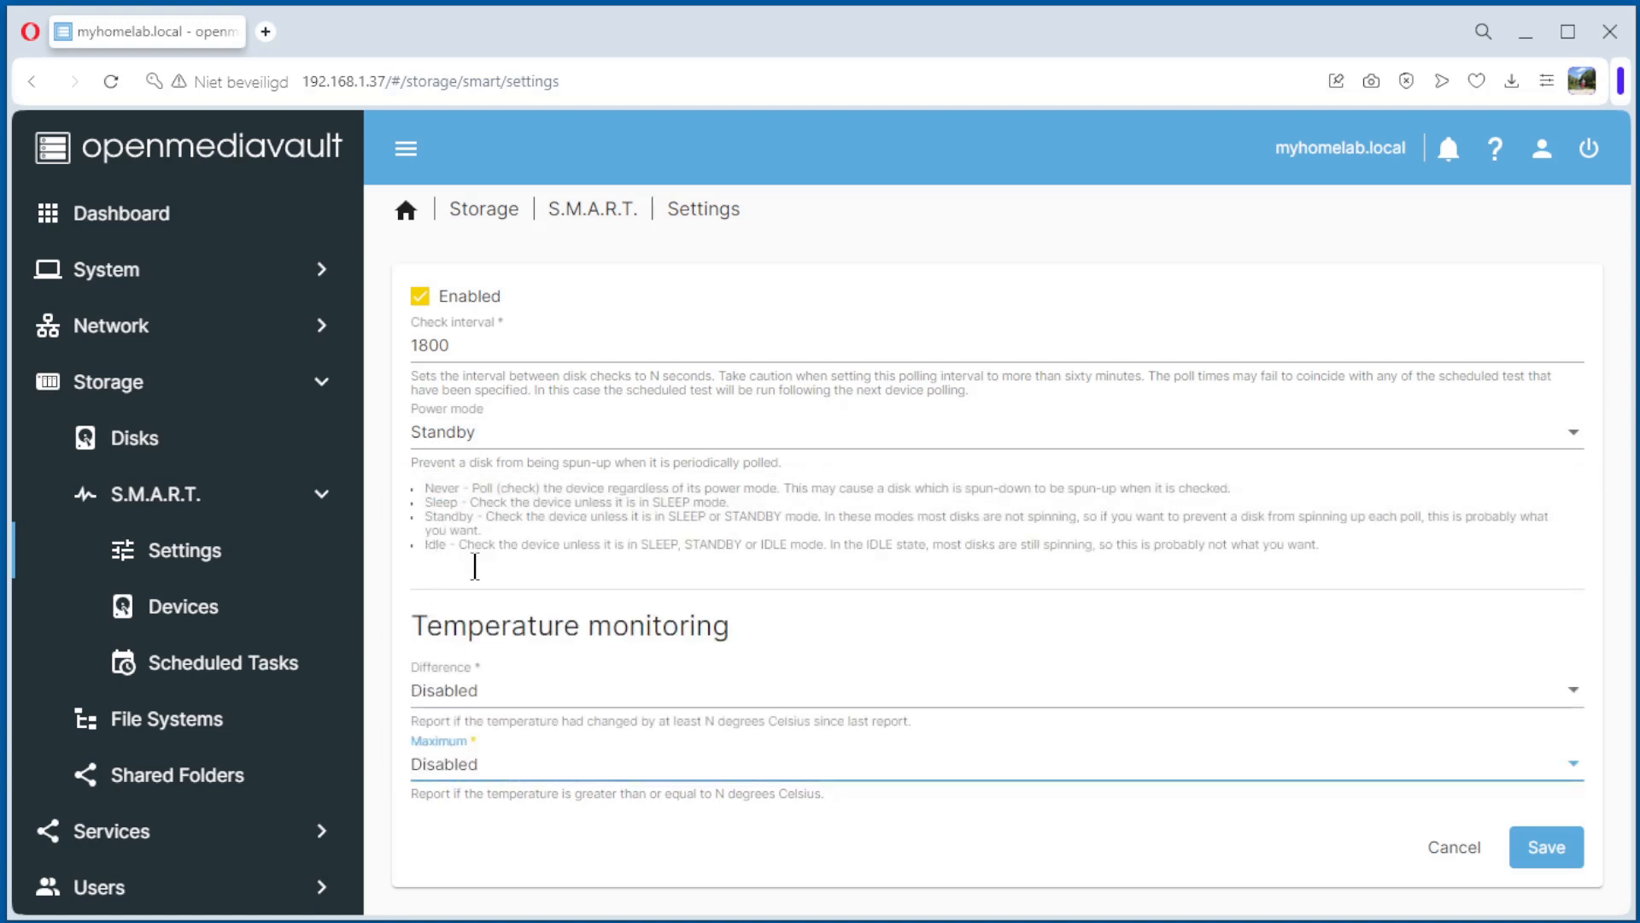
click(1537, 852)
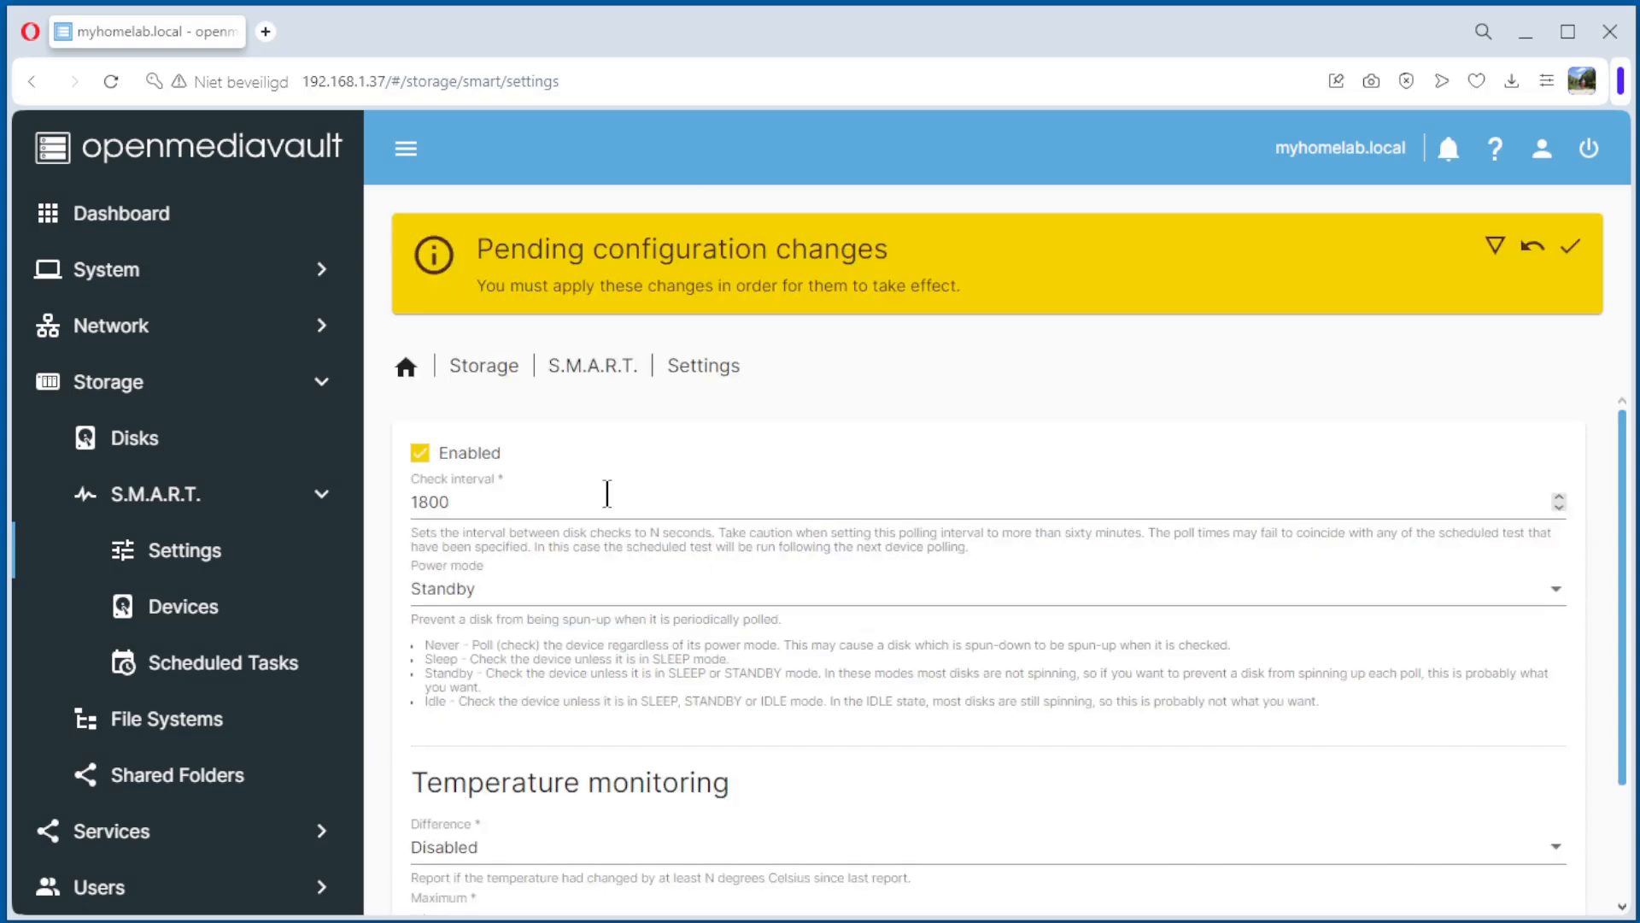
Apply the pending S.M.A.R.T. changes and view the device list of five 20 GiB disks.
click(1569, 247)
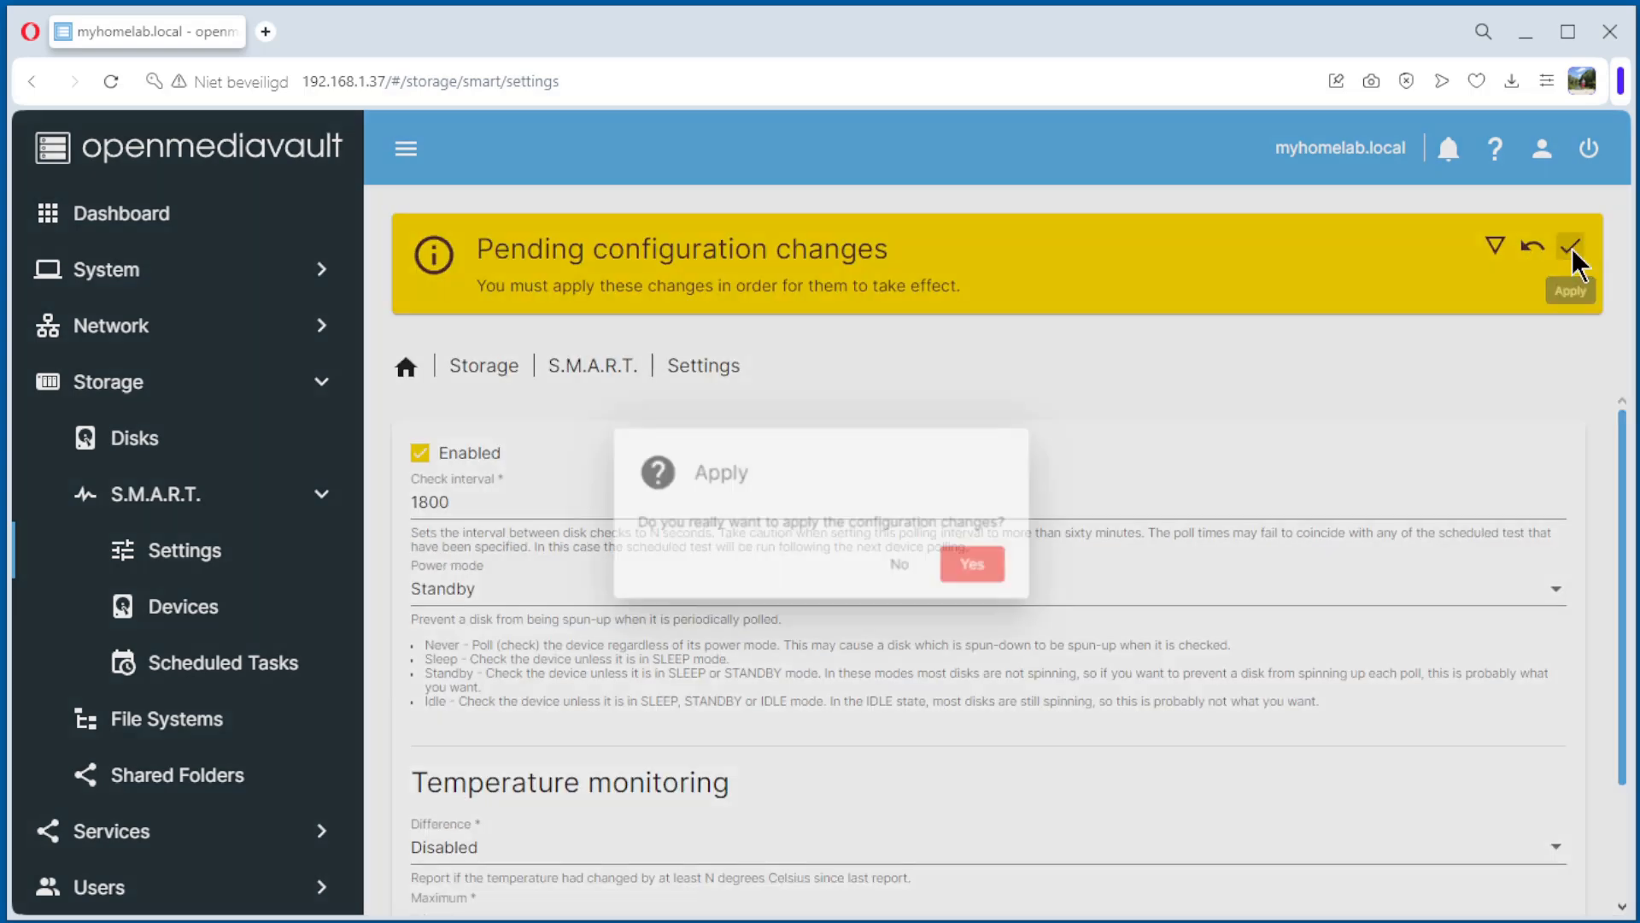
click(1007, 573)
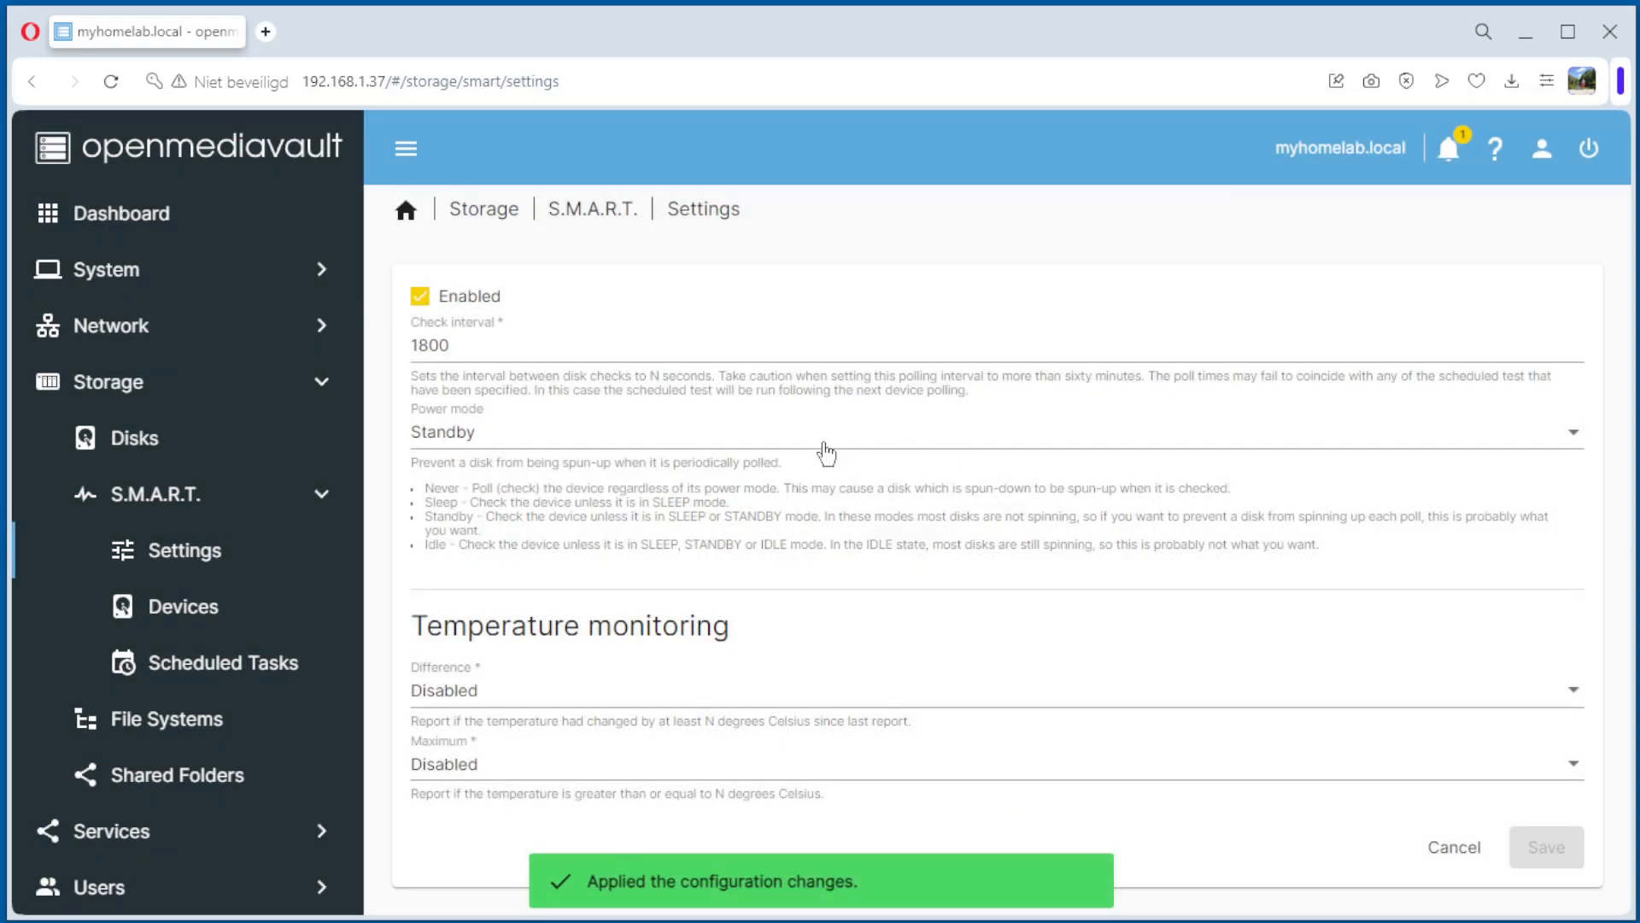
click(162, 615)
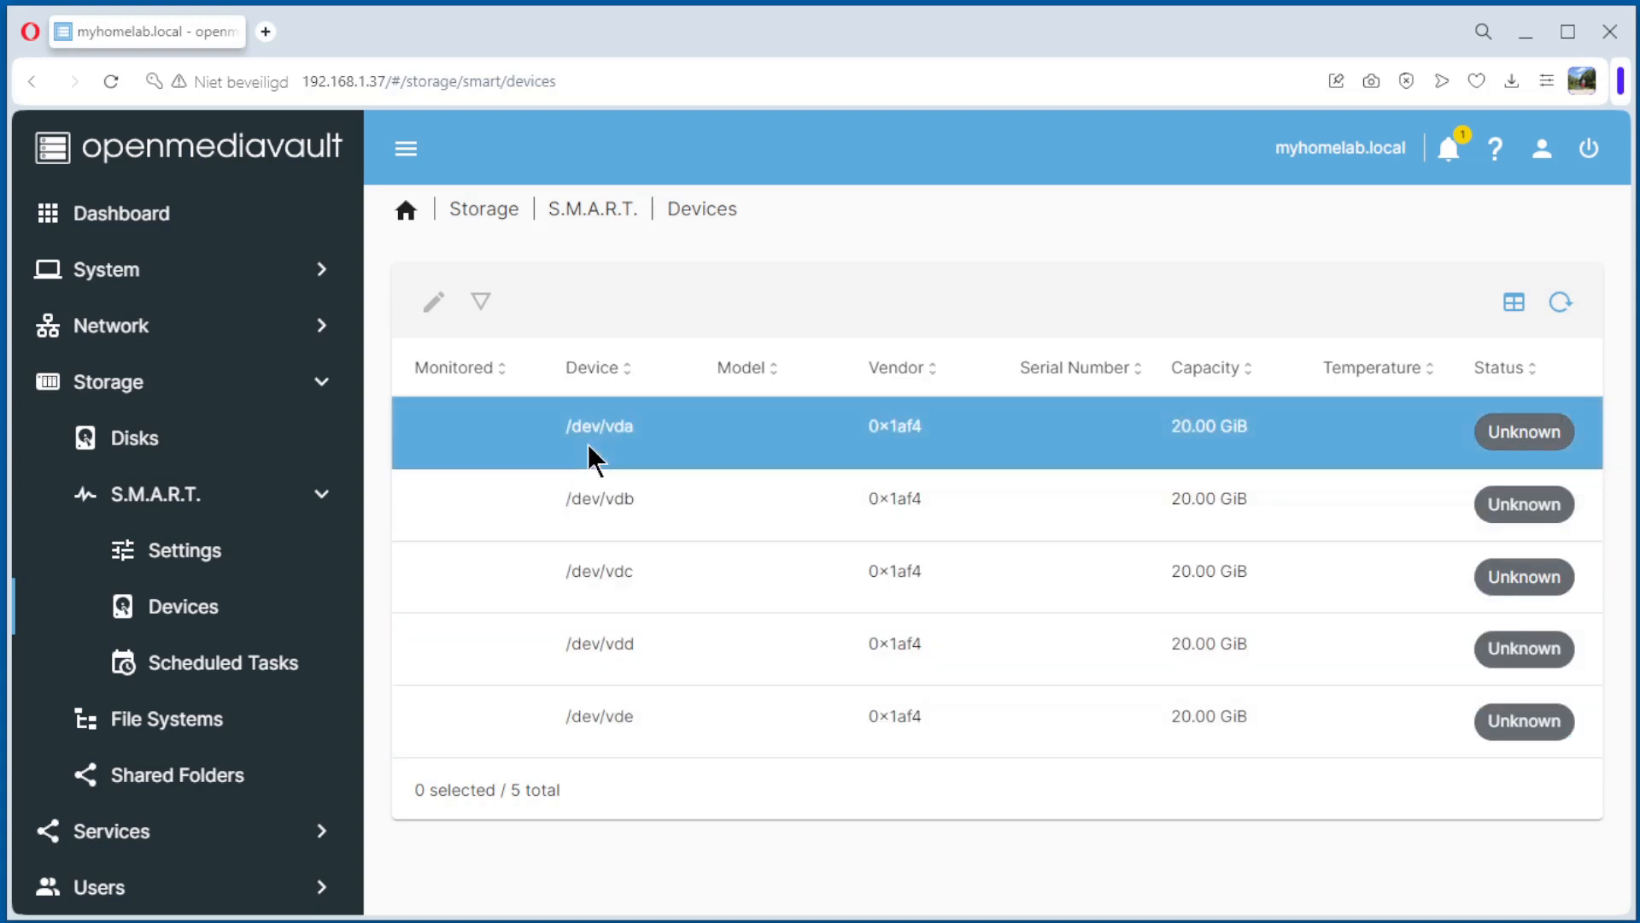
Enable monitoring for /dev/vda, keeping the global temperature difference setting, and save.
click(589, 443)
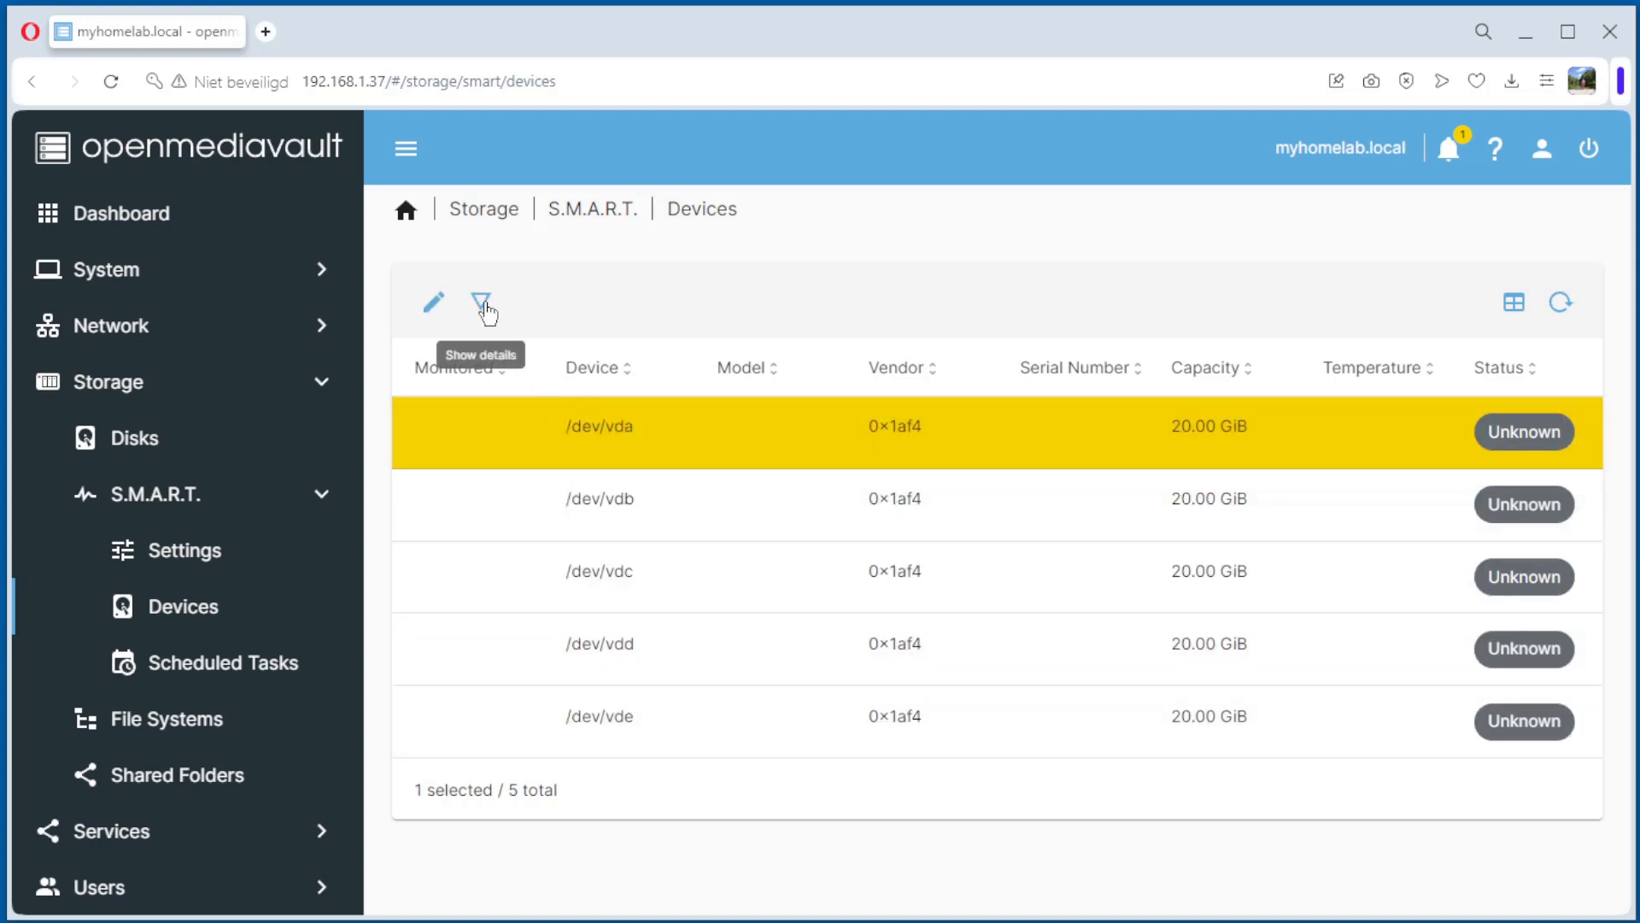
click(433, 304)
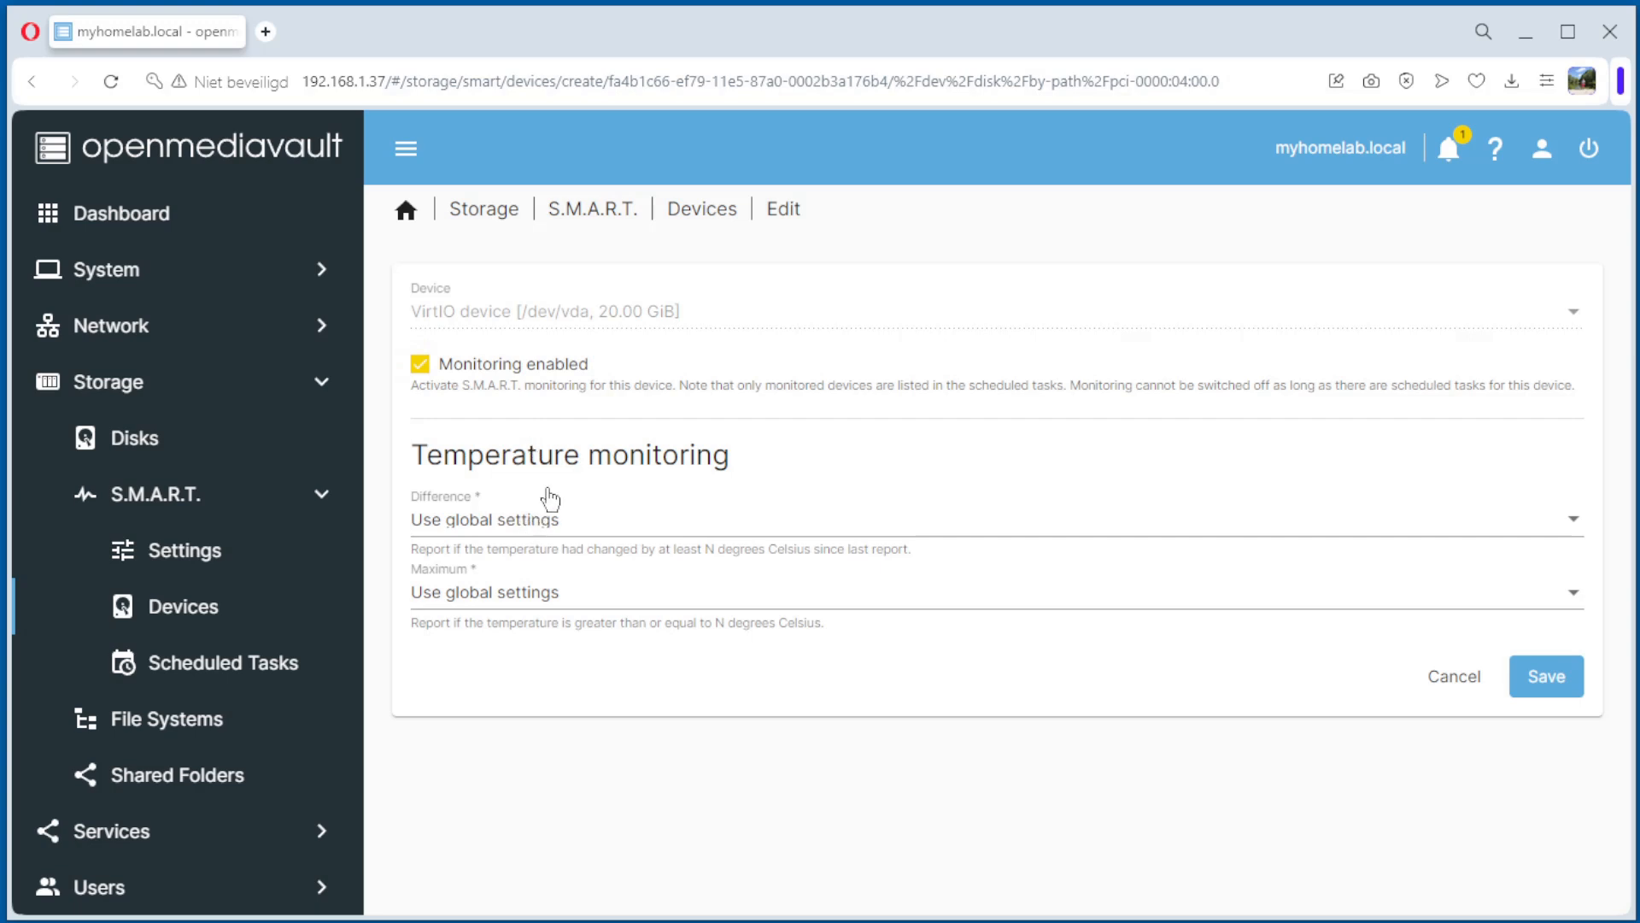
click(487, 523)
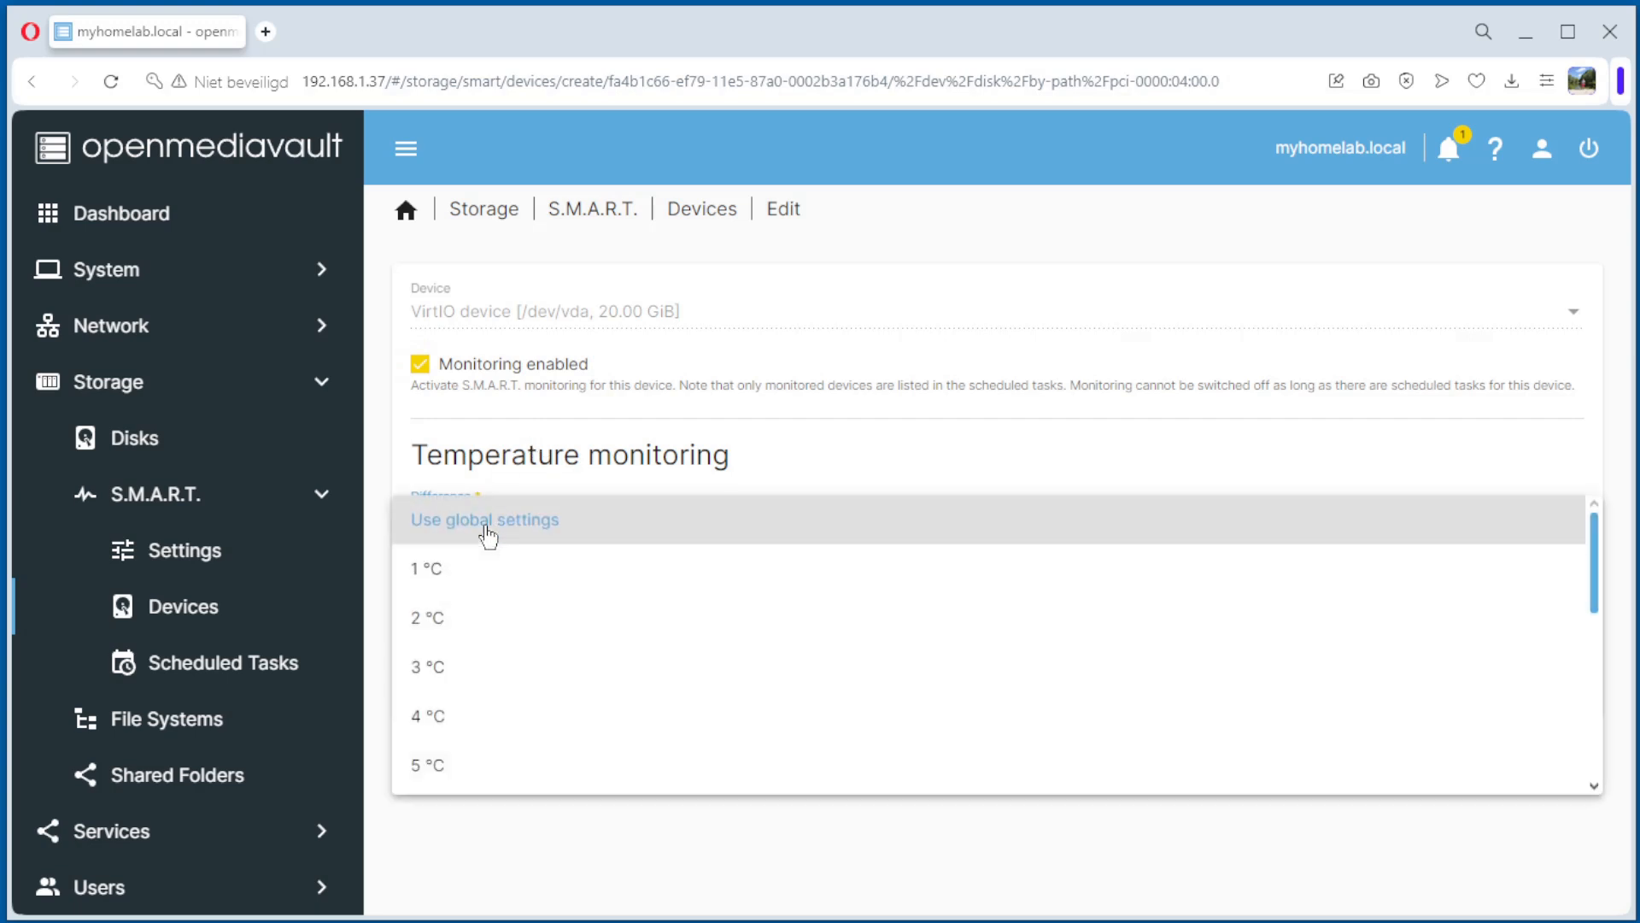
scroll(495, 678, down, 2)
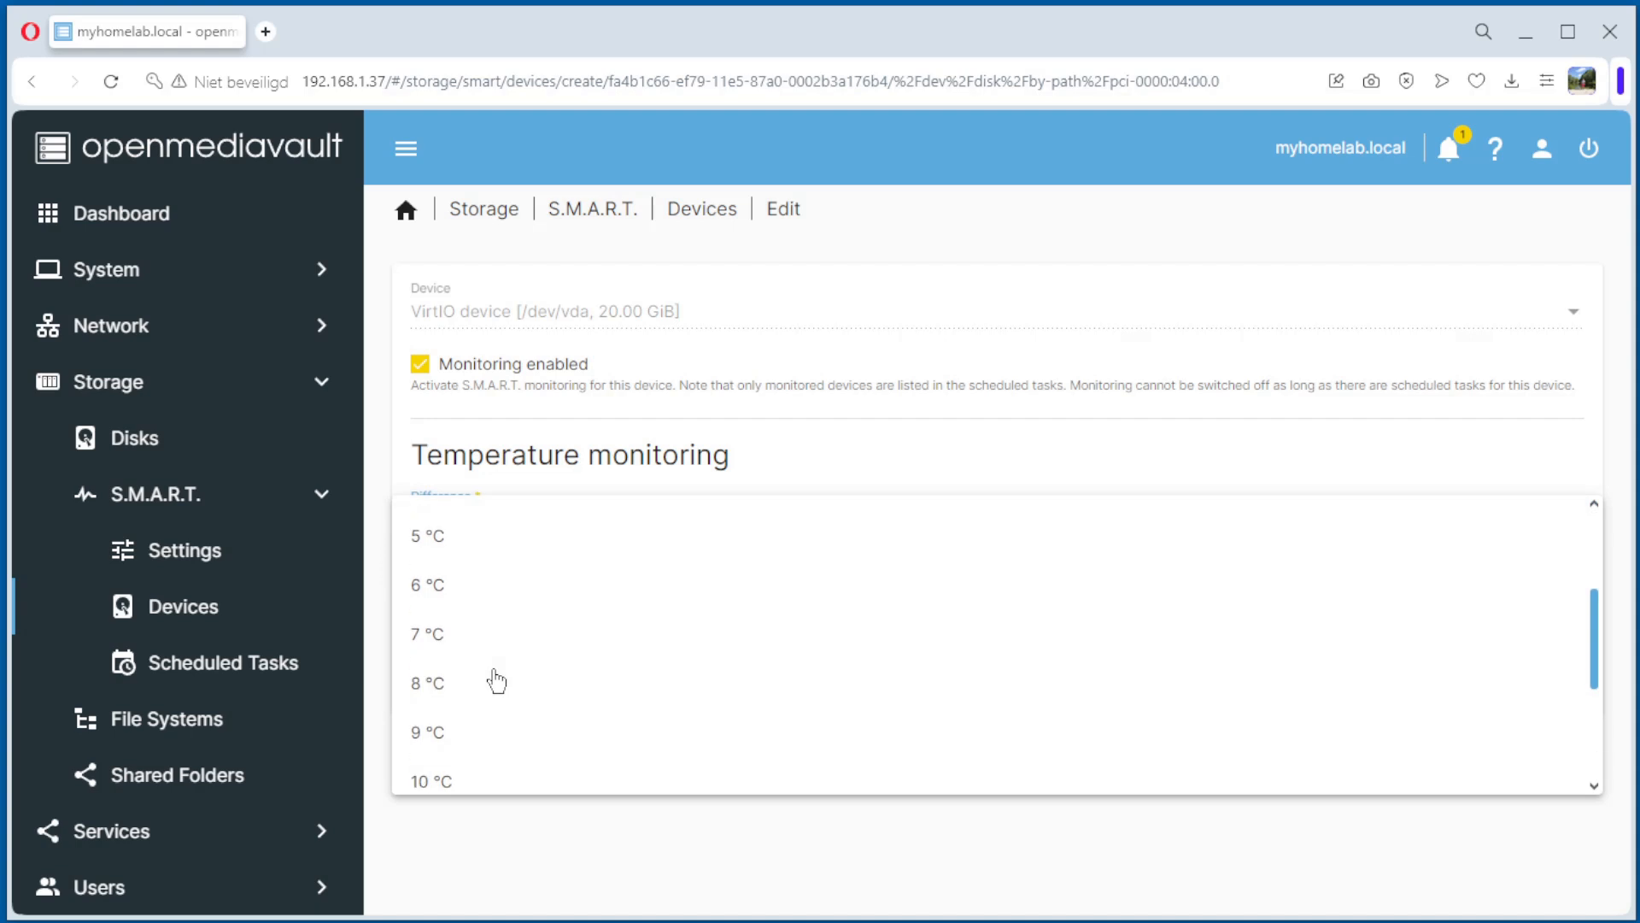
scroll(496, 679, down, 2)
scroll(494, 678, up, 4)
scroll(492, 678, up, 1)
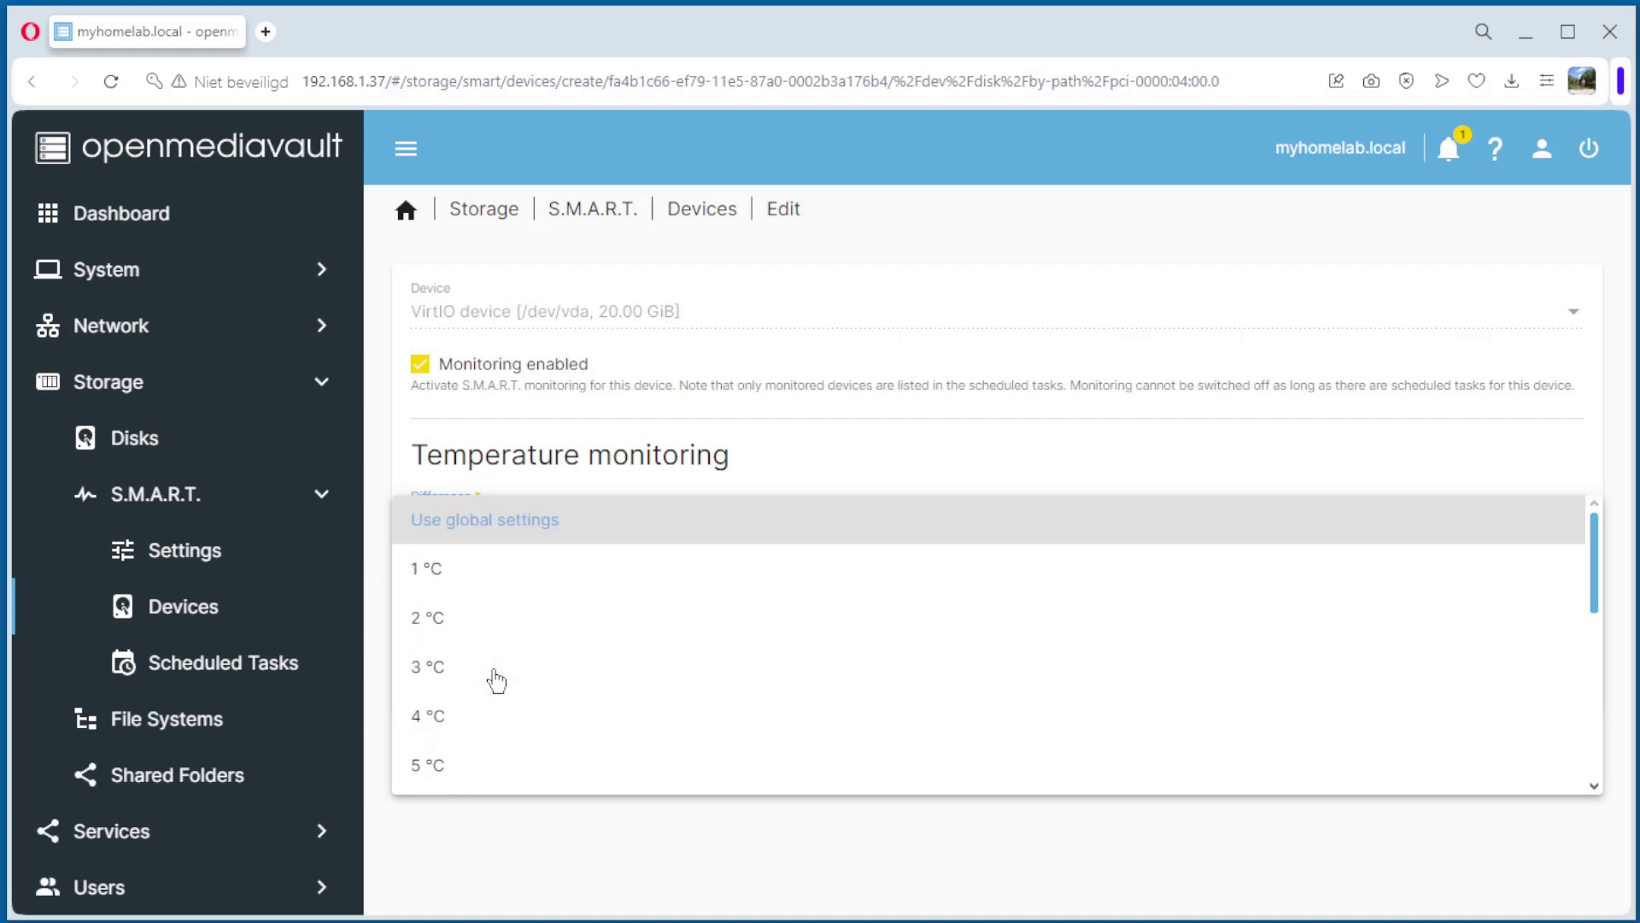
click(501, 532)
click(1536, 682)
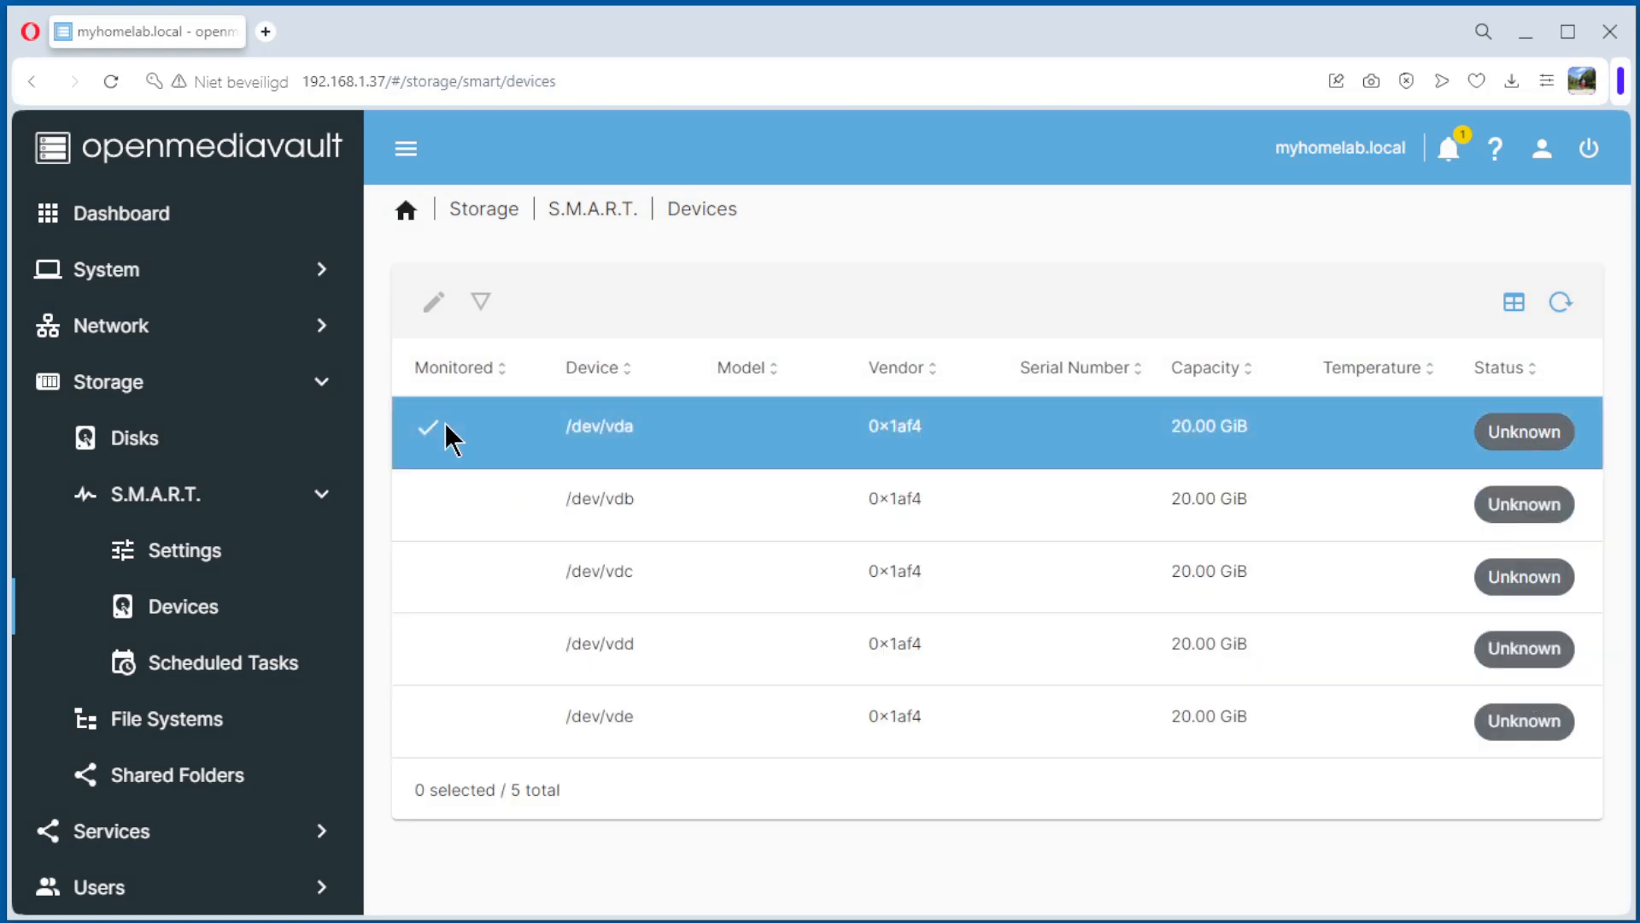
Enable and save S.M.A.R.T. monitoring for /dev/vdb and /dev/vdc.
click(567, 500)
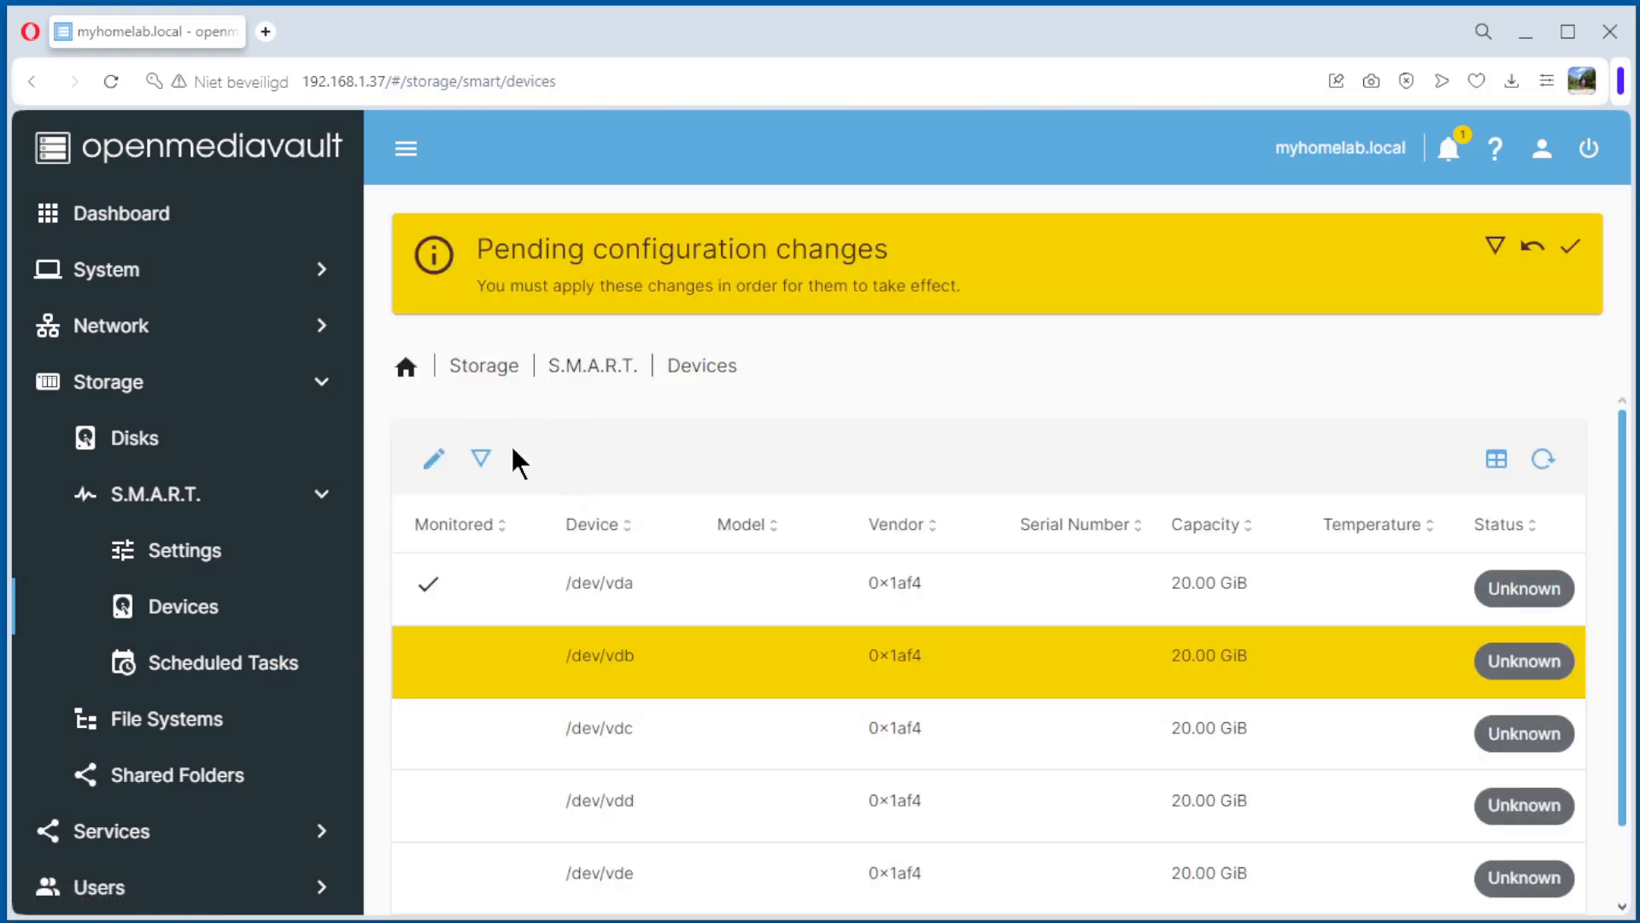
click(434, 458)
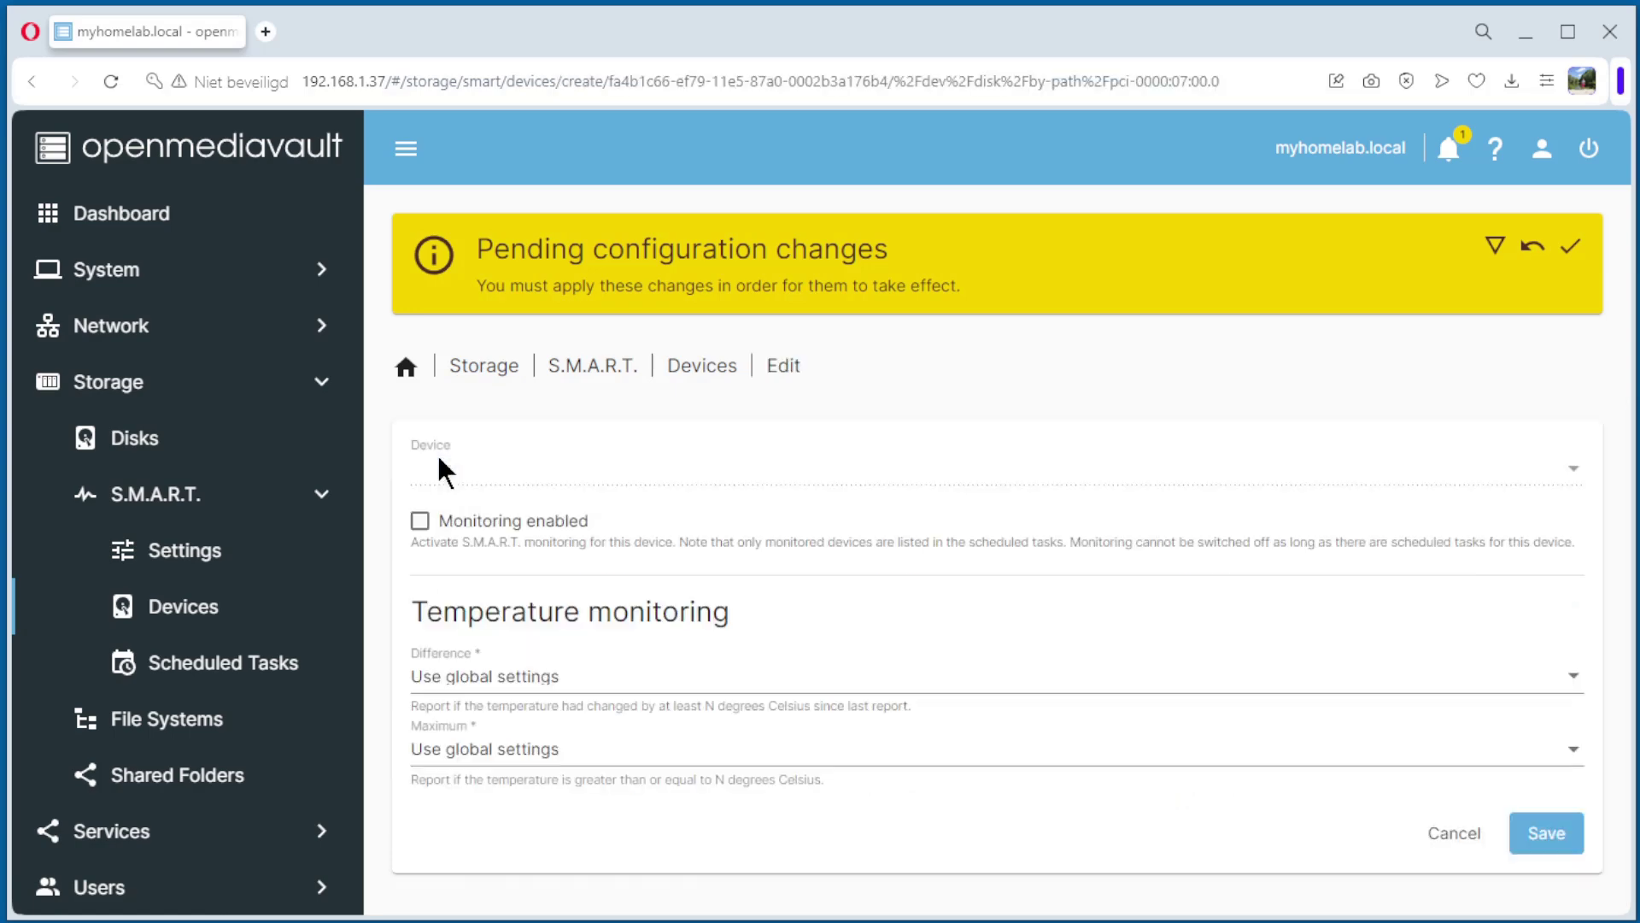
click(428, 525)
click(1547, 835)
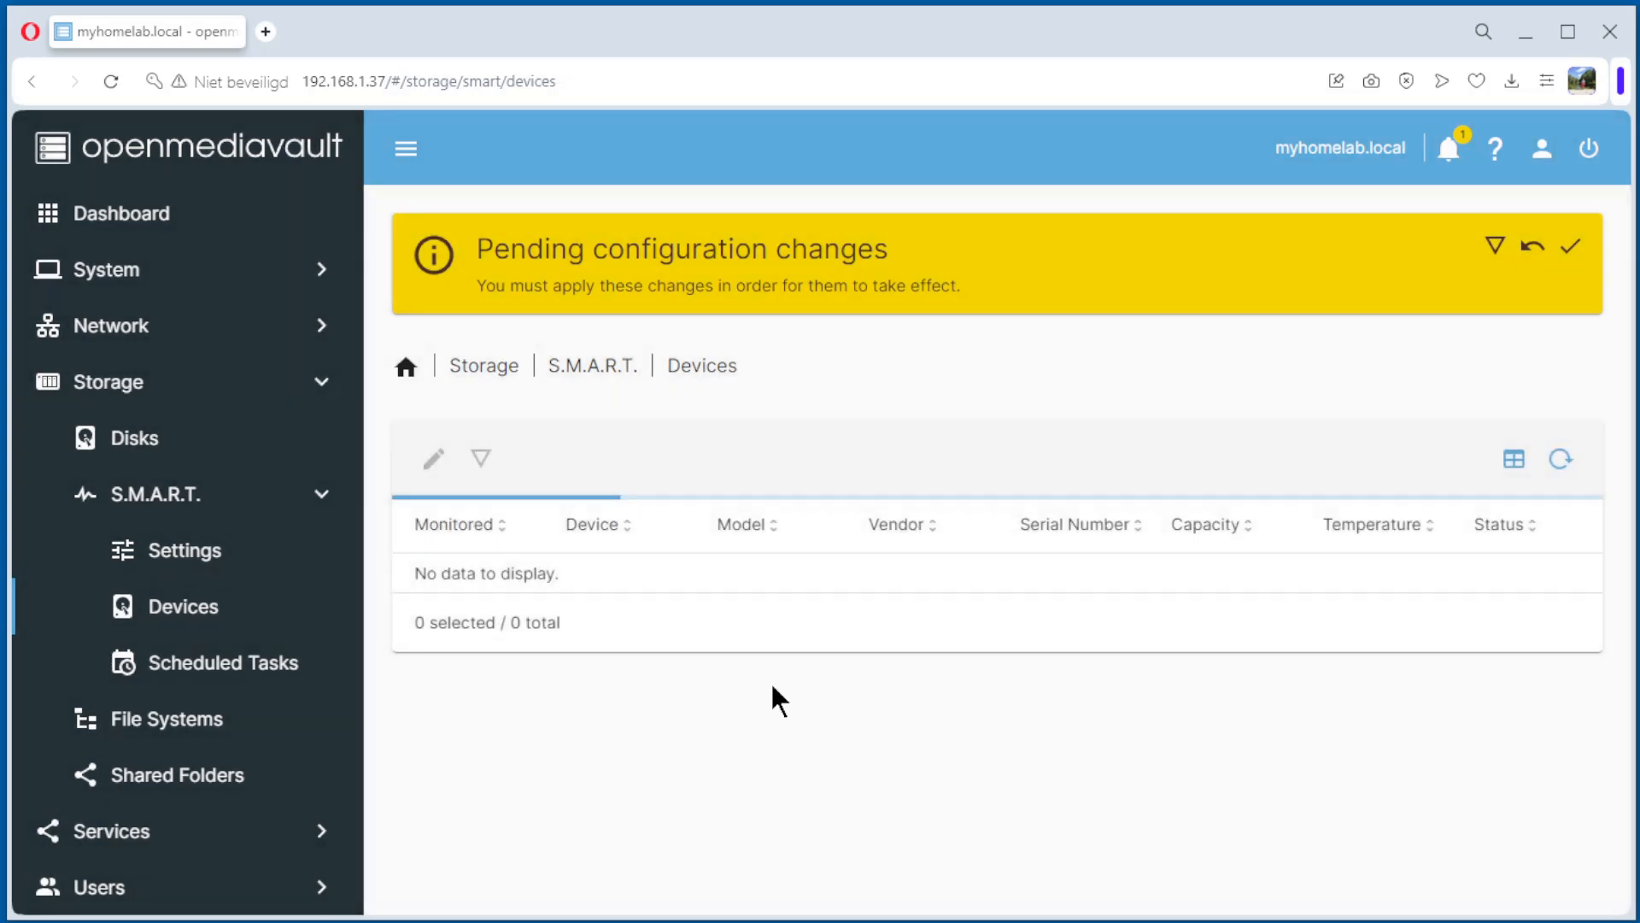
click(507, 737)
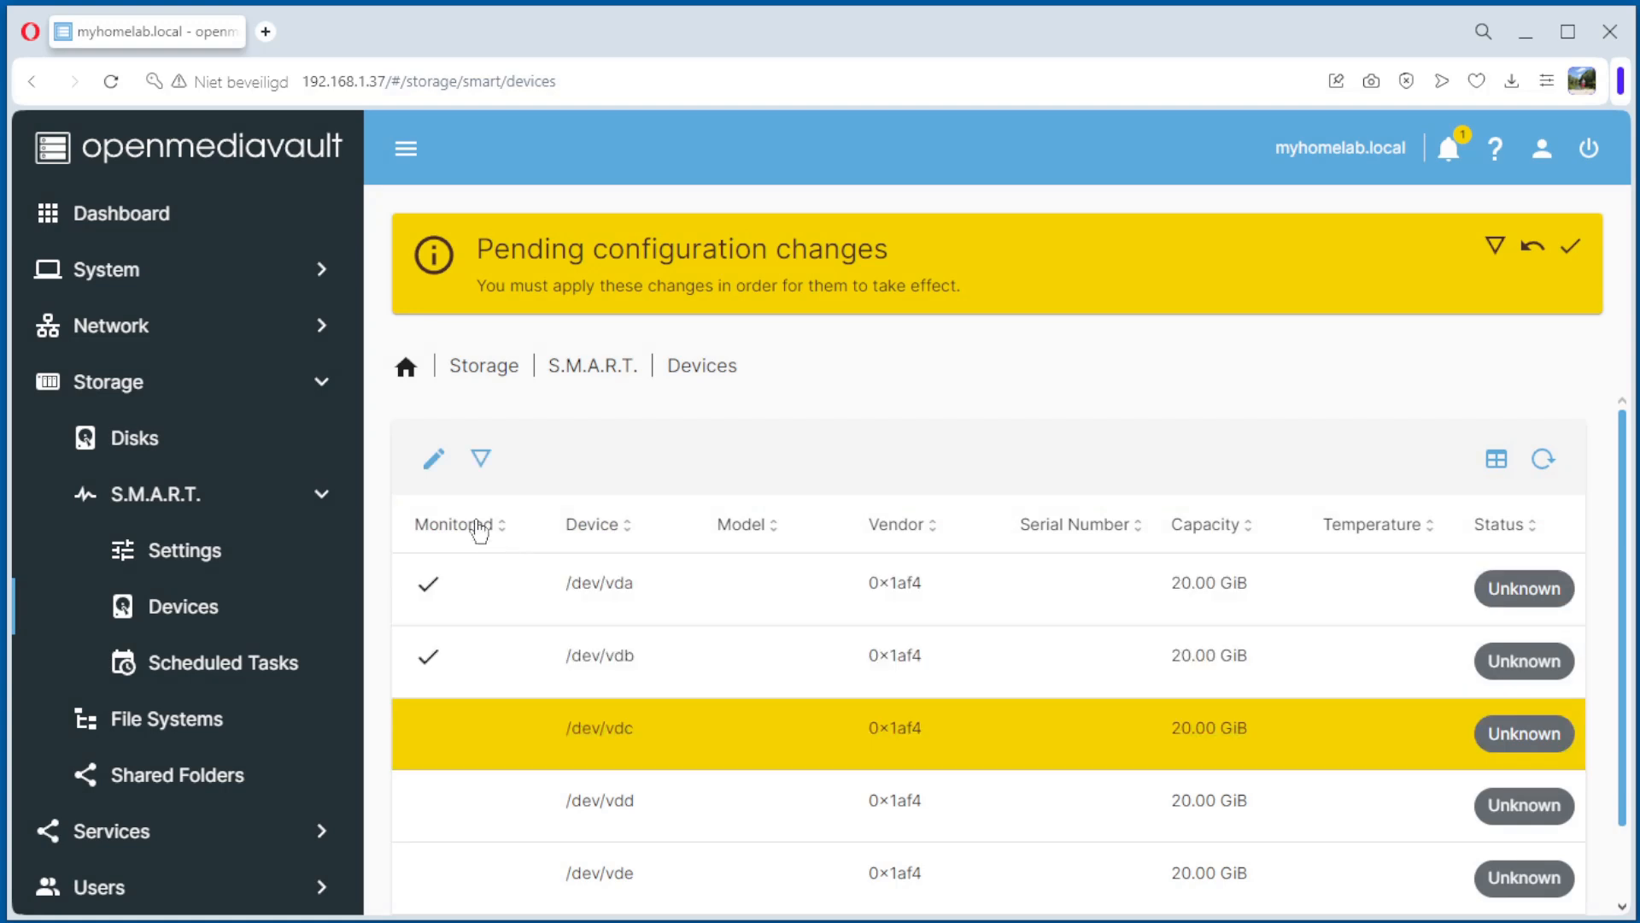
click(435, 460)
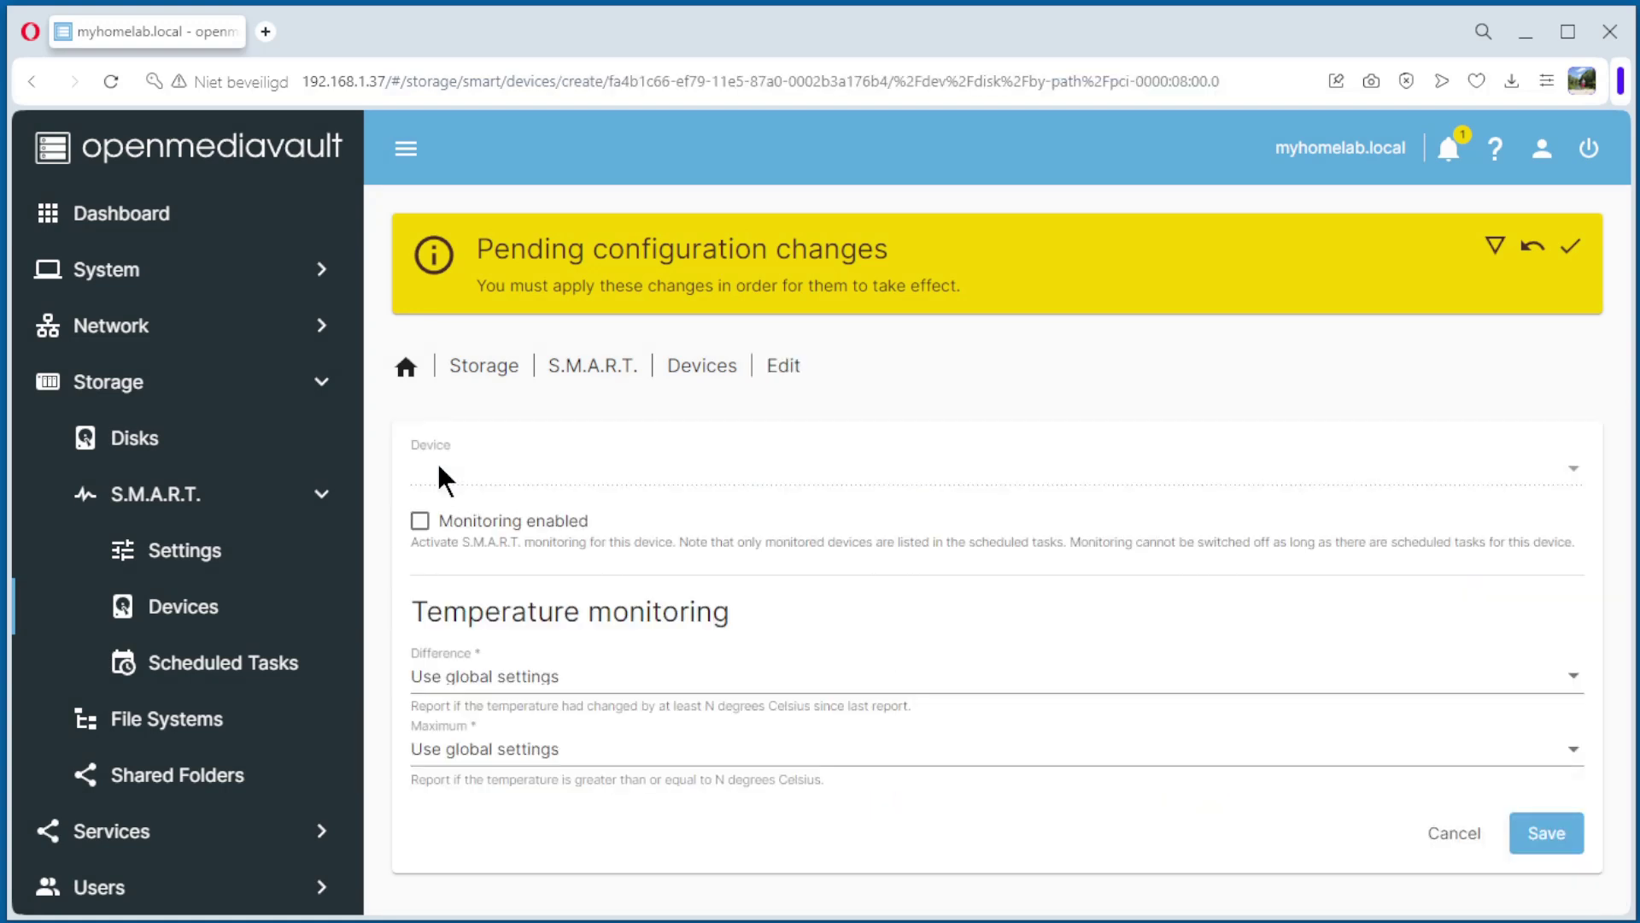
click(427, 523)
click(1538, 836)
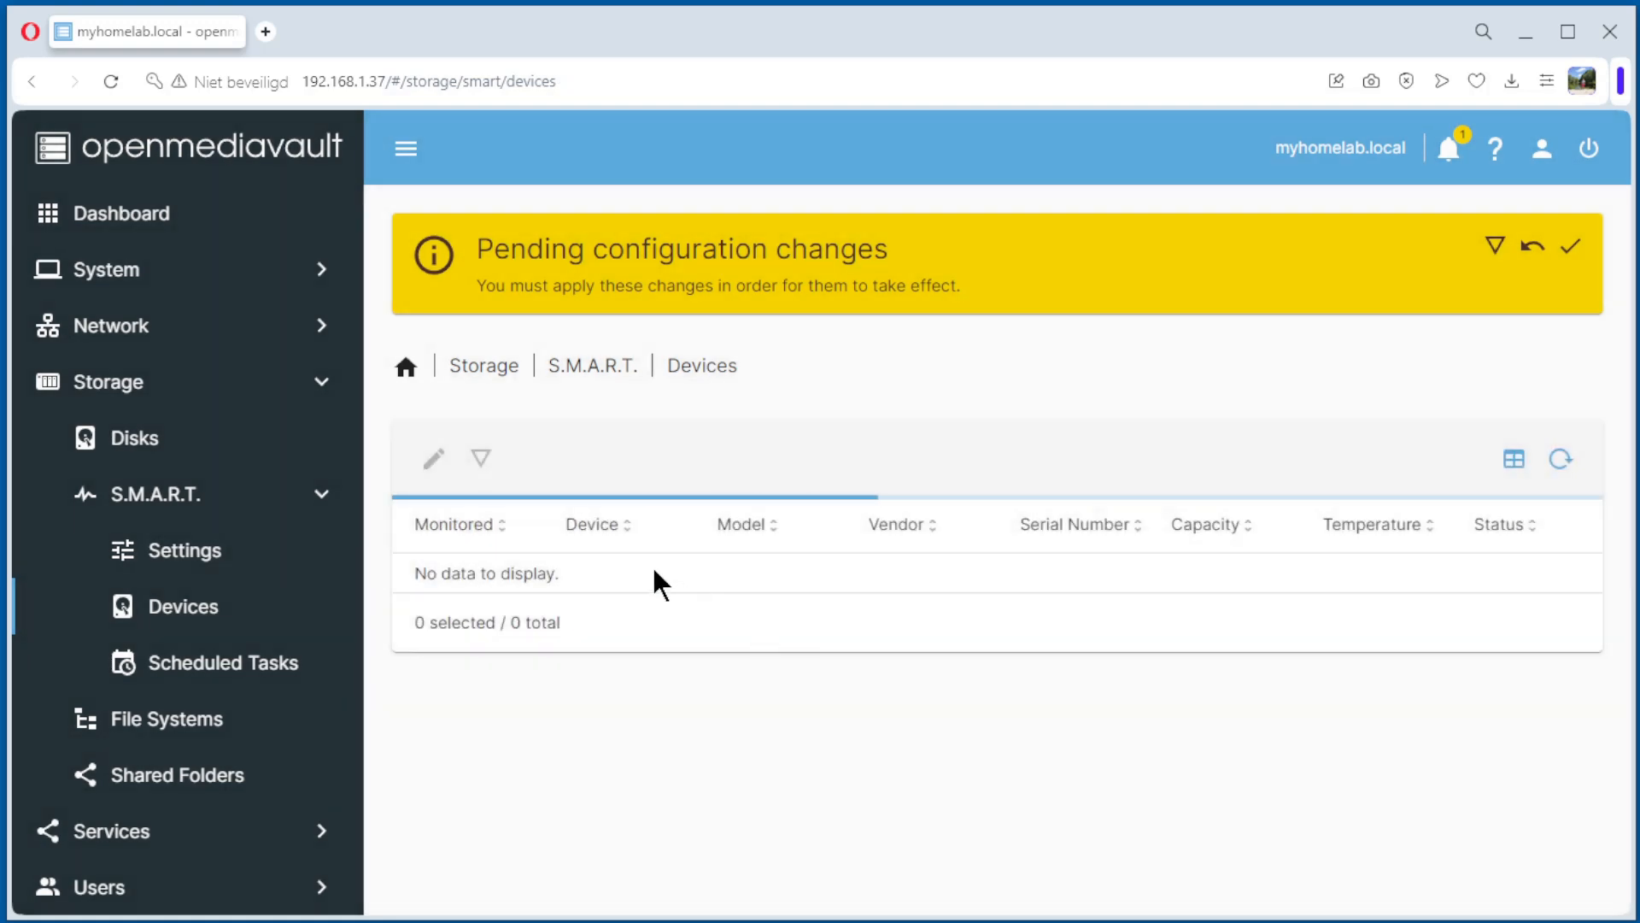
scroll(653, 565, down, 1)
Enable and save S.M.A.R.T. monitoring for /dev/vdd and /dev/vde.
click(498, 699)
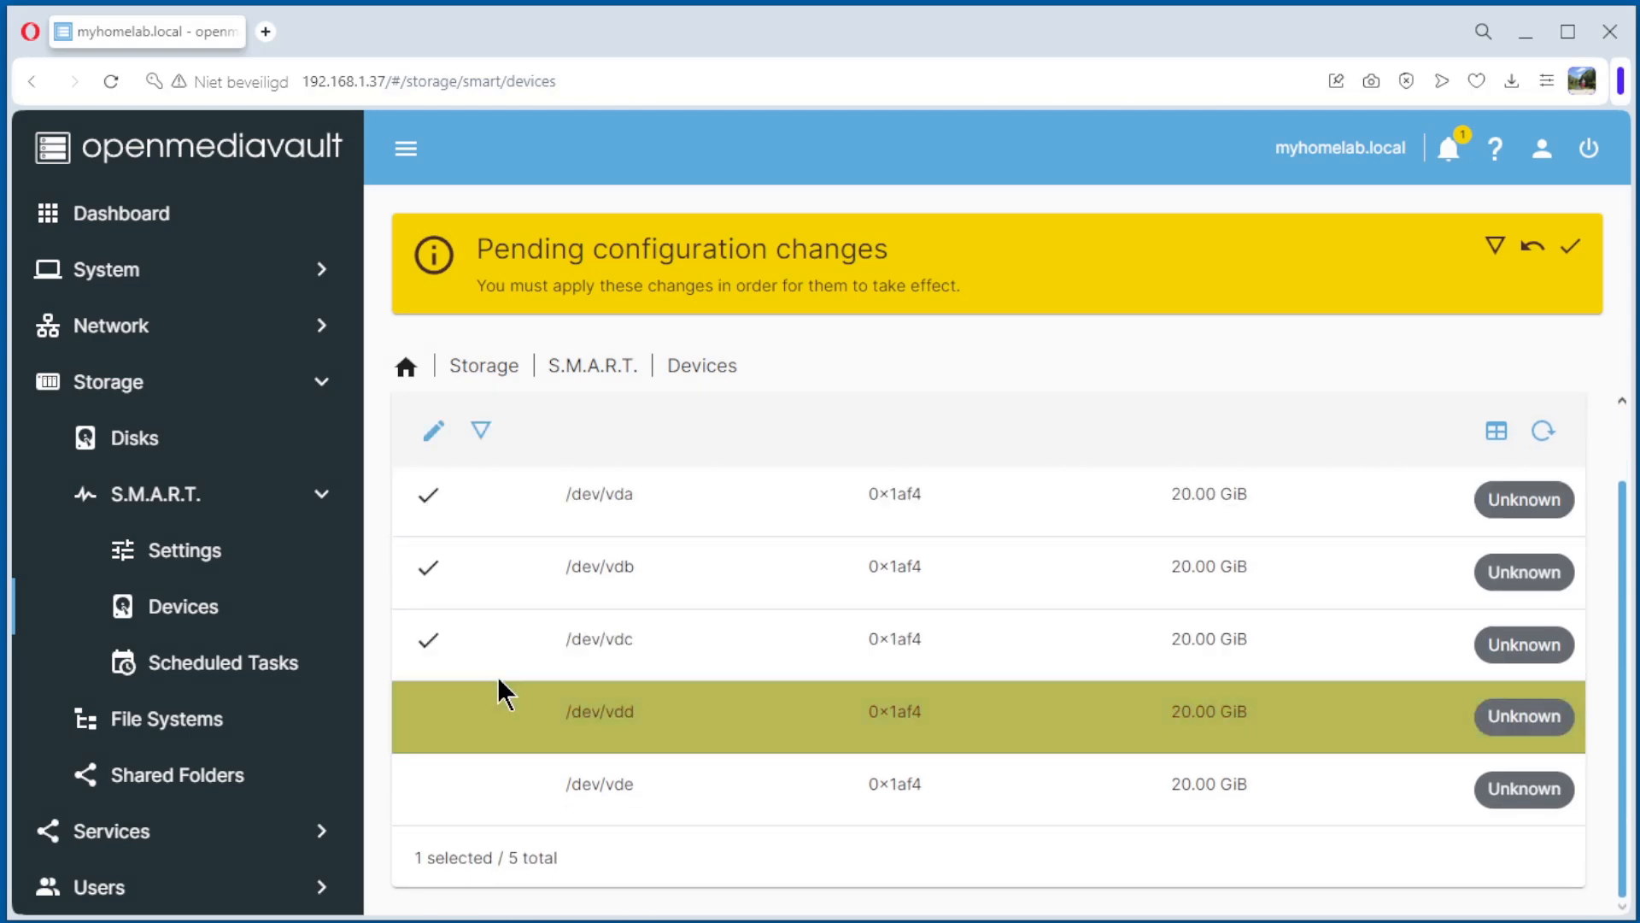
click(430, 433)
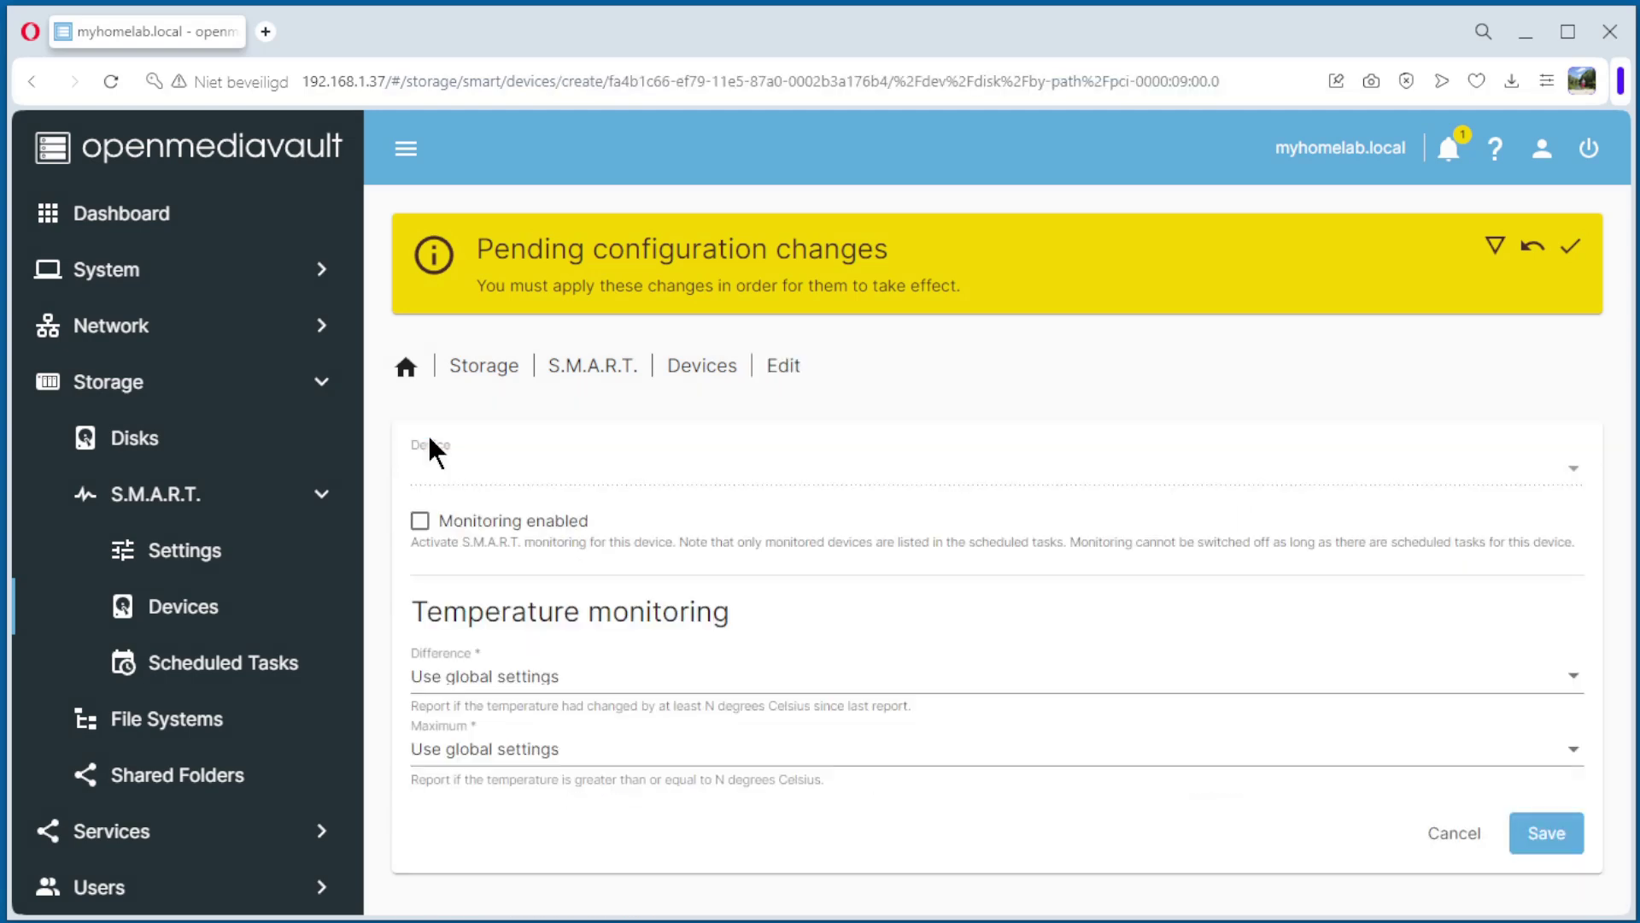
click(418, 522)
click(1538, 835)
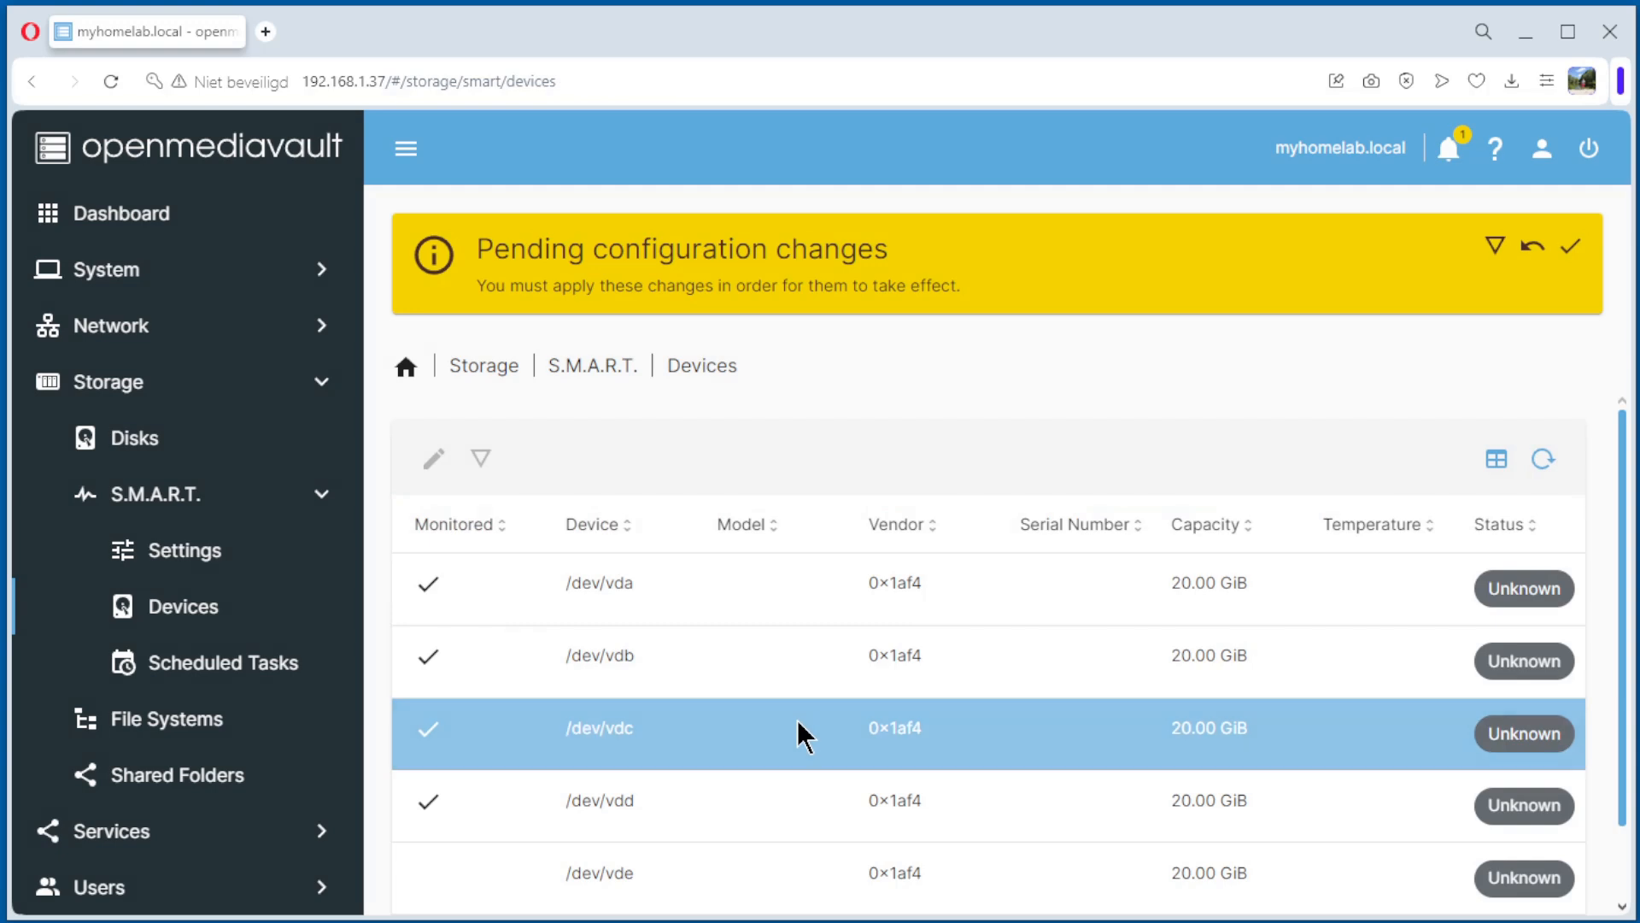
scroll(797, 735, down, 1)
click(538, 781)
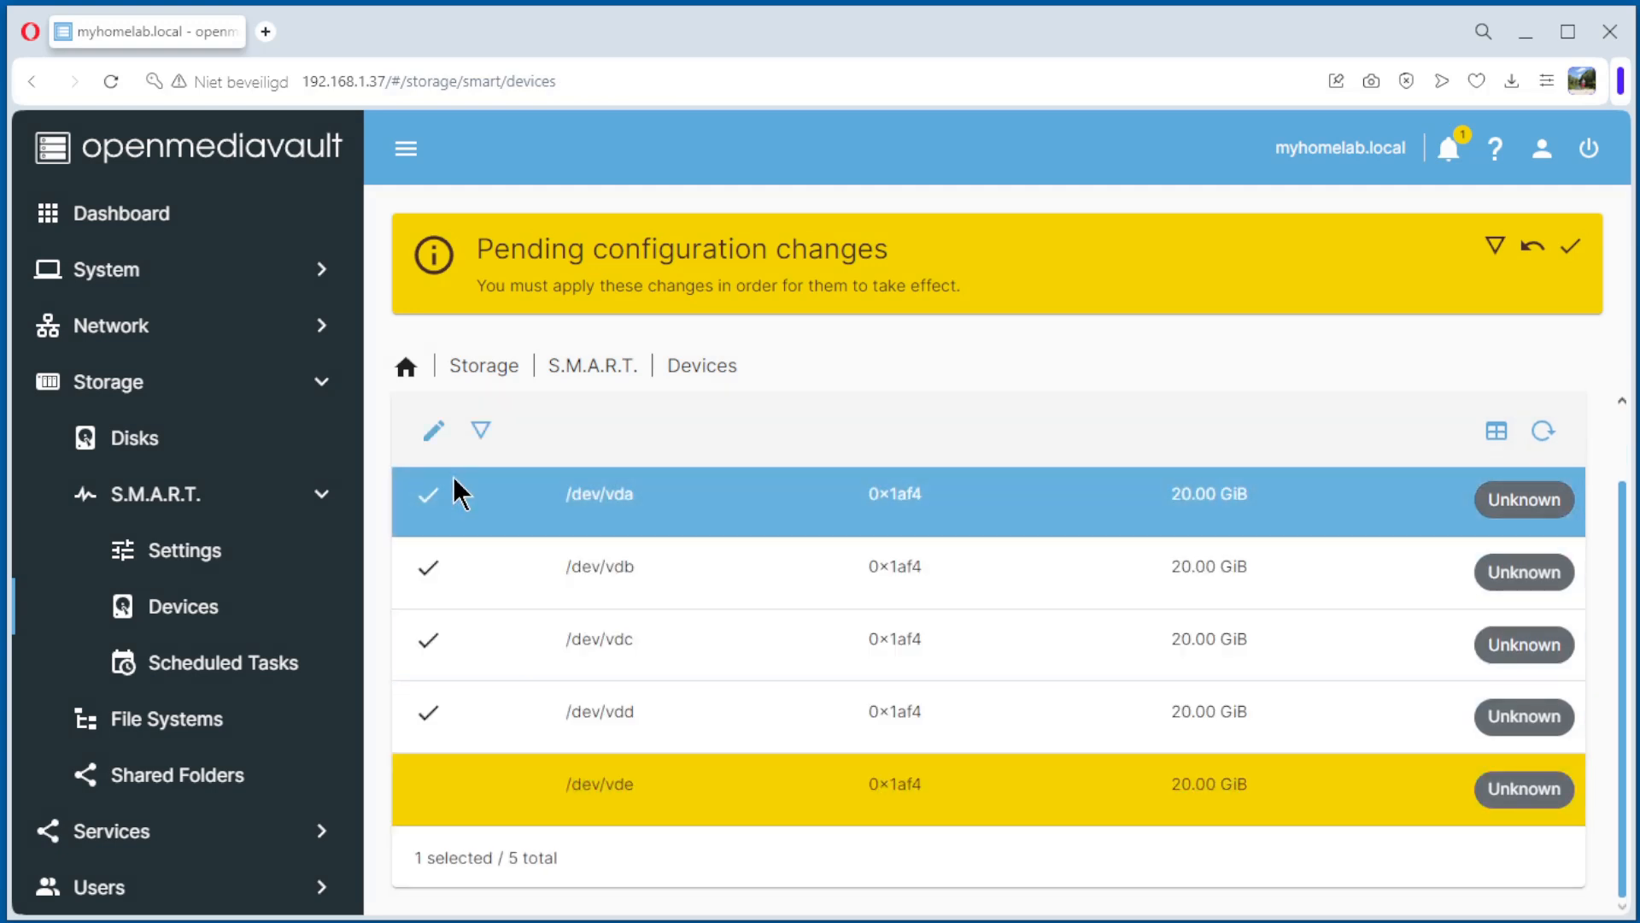
click(434, 432)
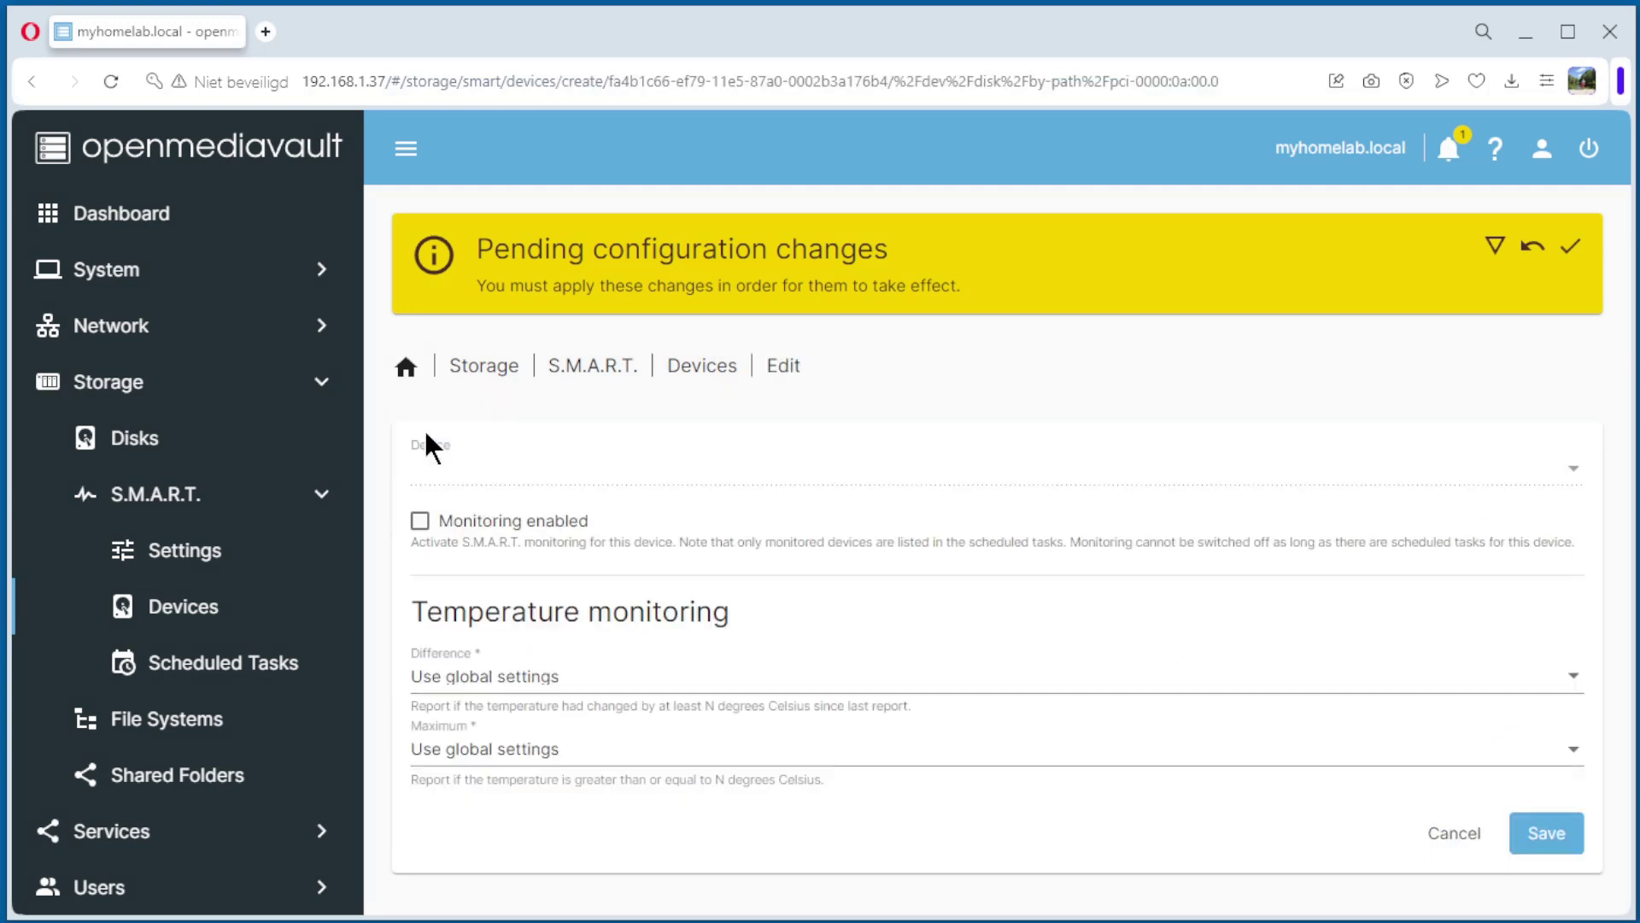
click(444, 525)
click(1547, 834)
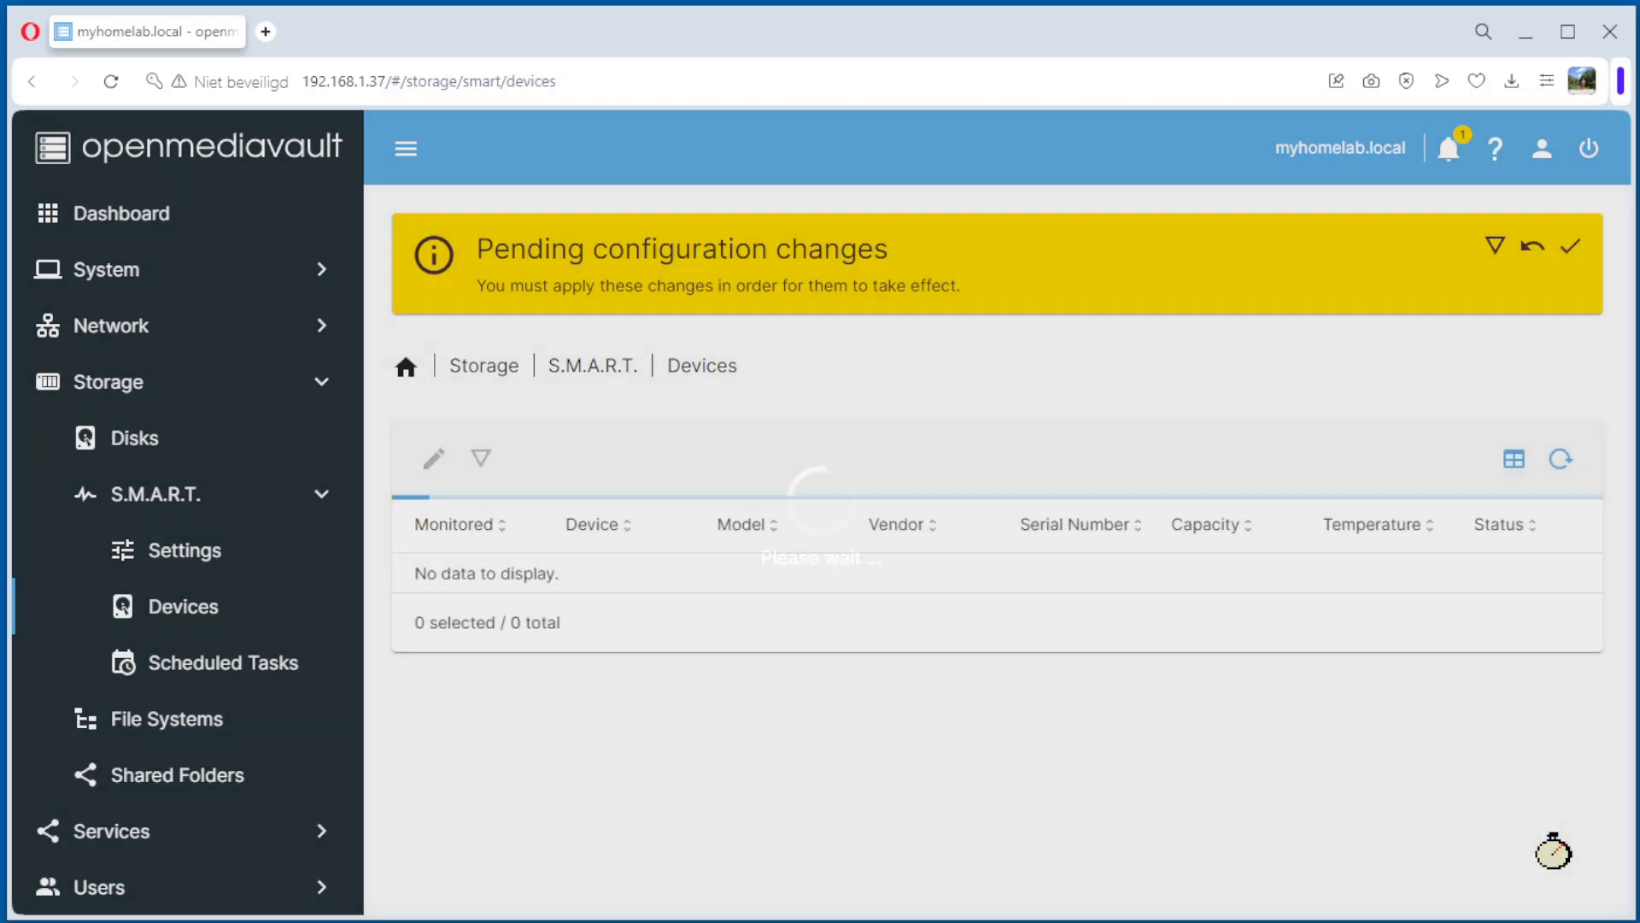
scroll(831, 641, down, 1)
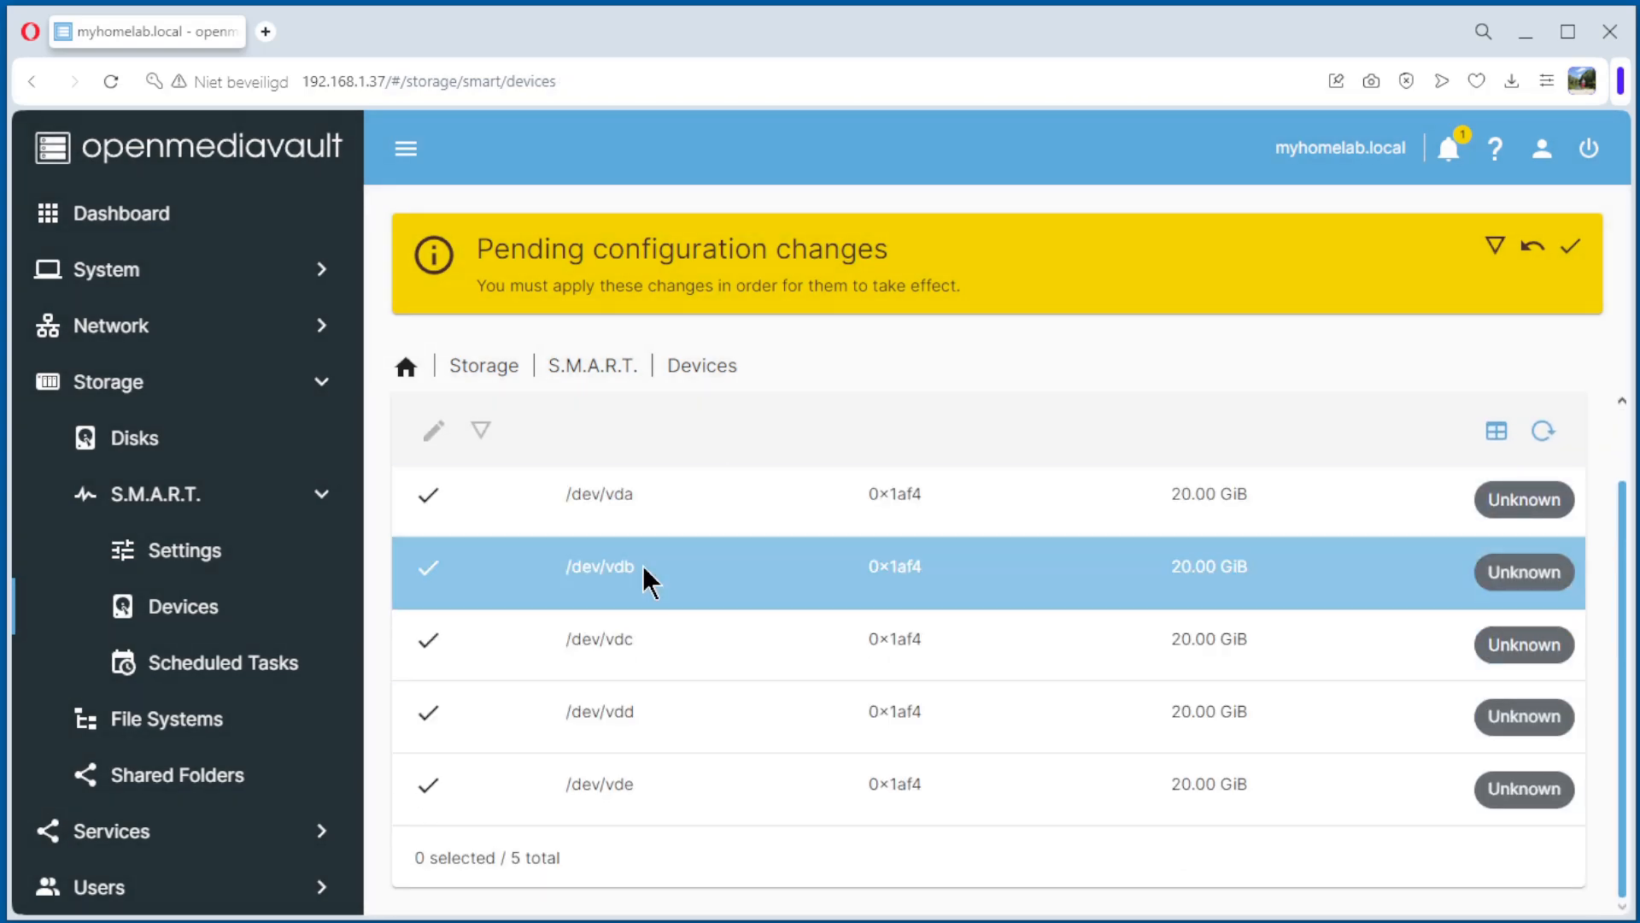
Apply the pending disk monitoring changes and go to the empty File Systems page.
click(1571, 251)
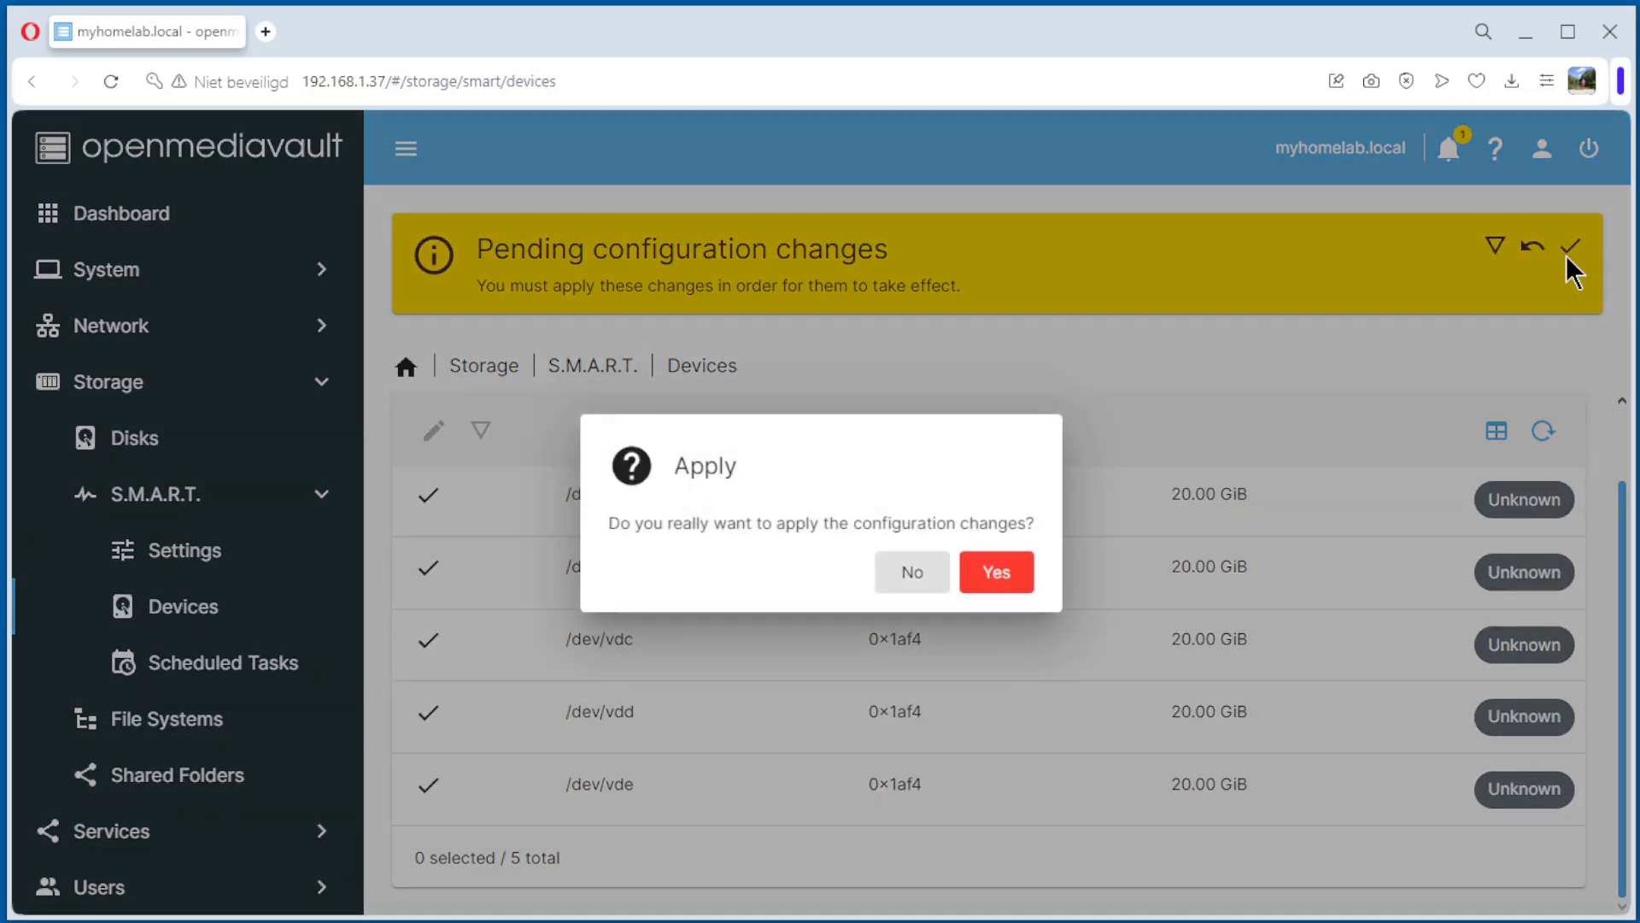
click(998, 571)
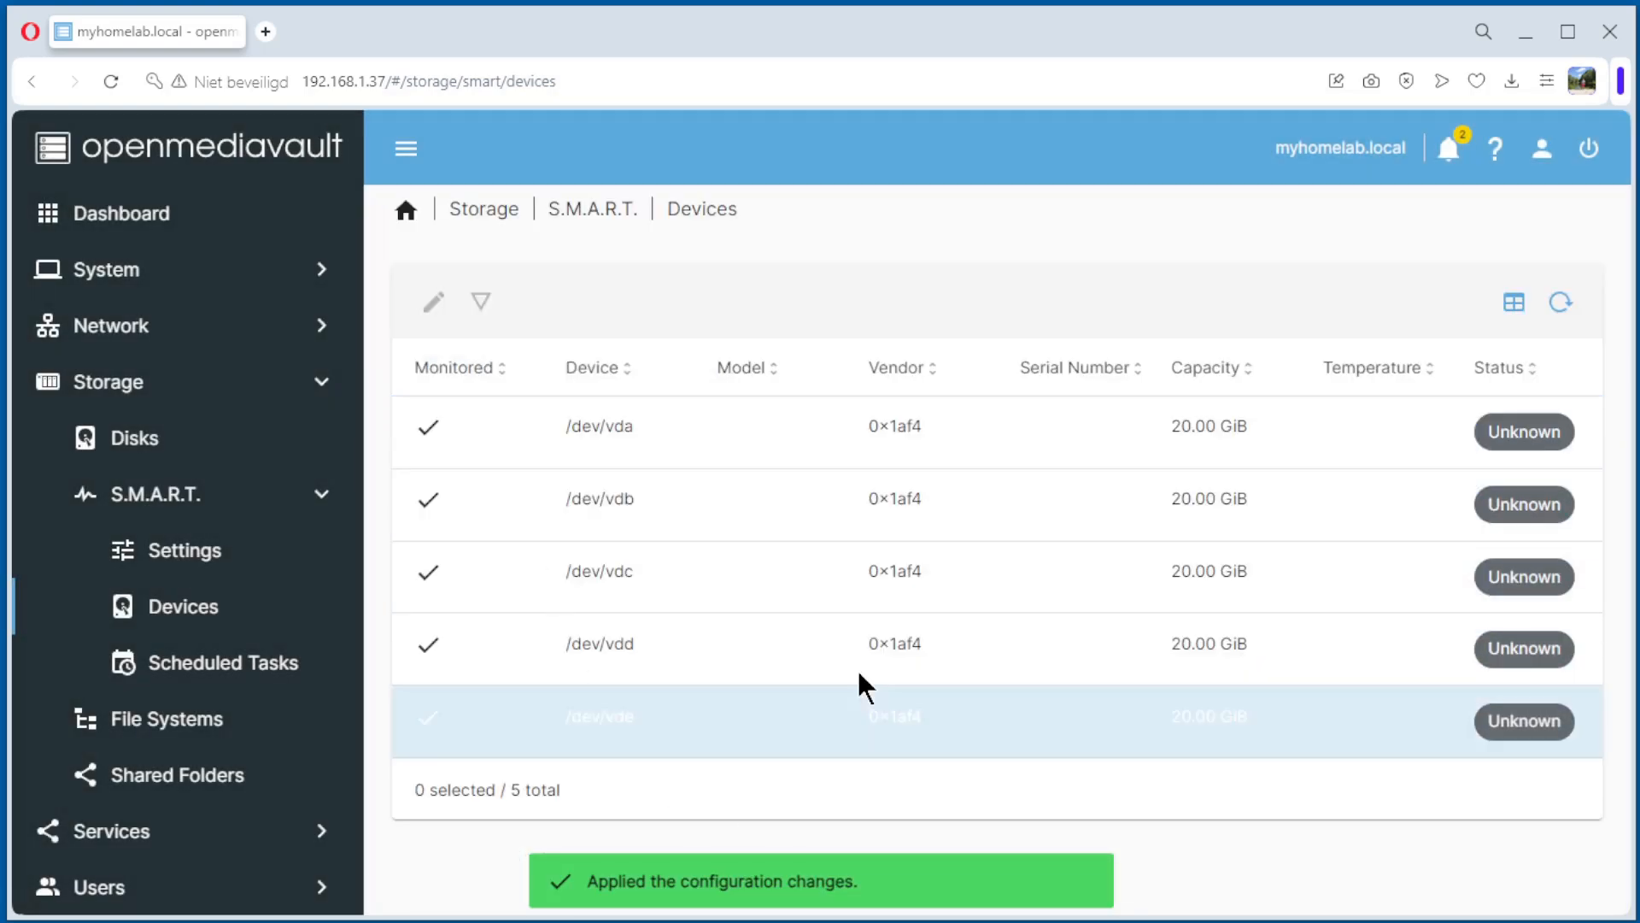
click(790, 506)
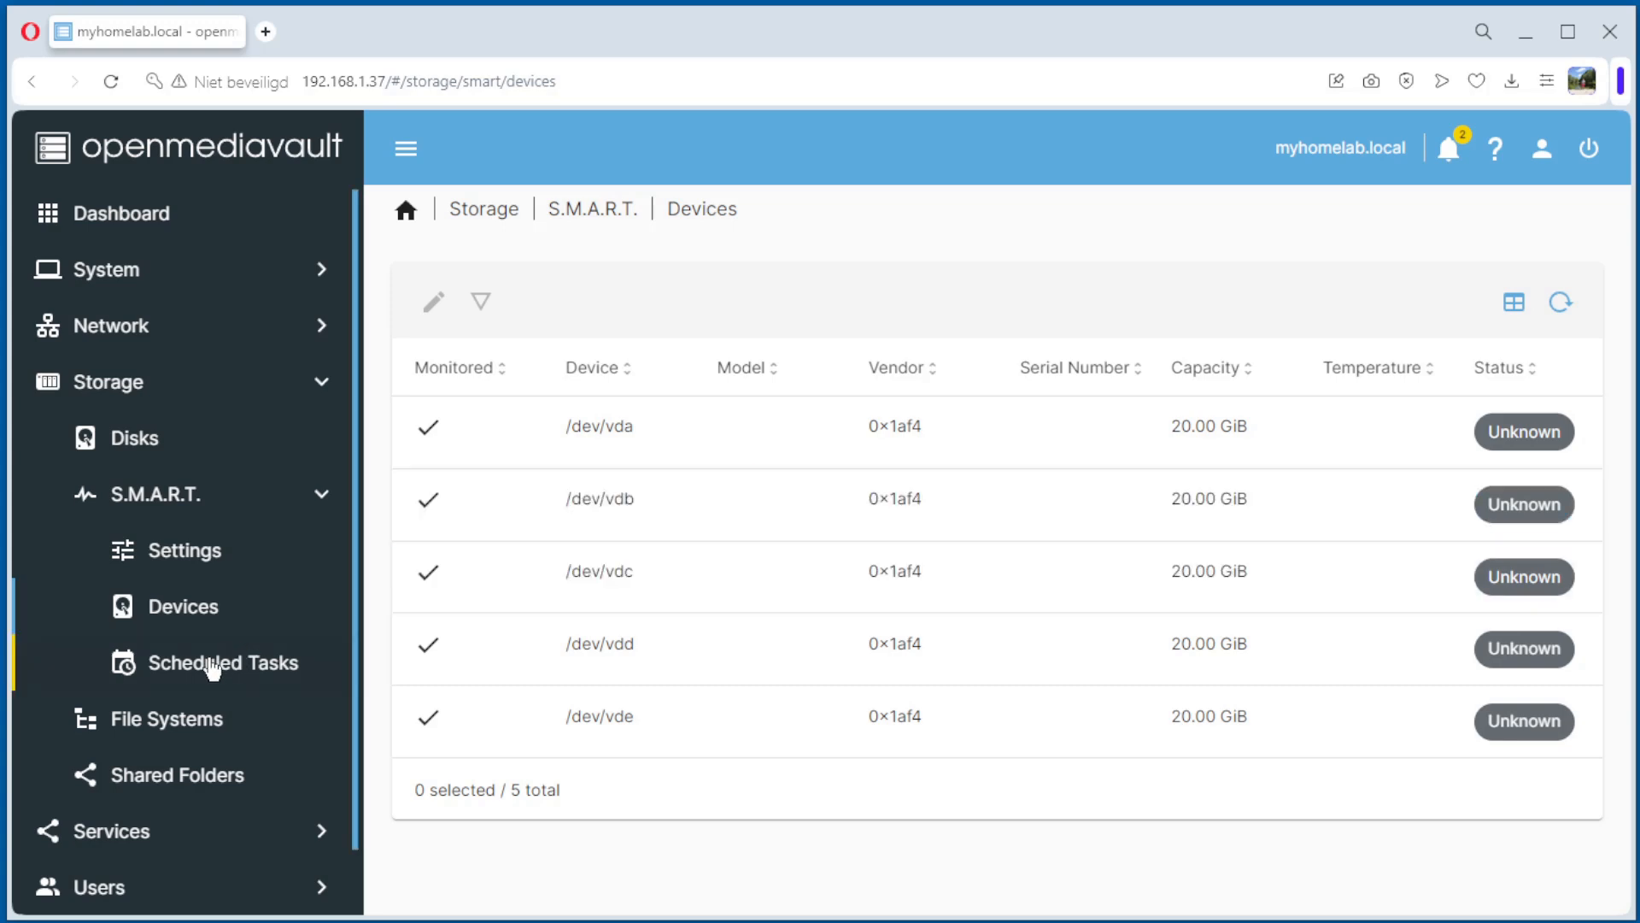
click(171, 725)
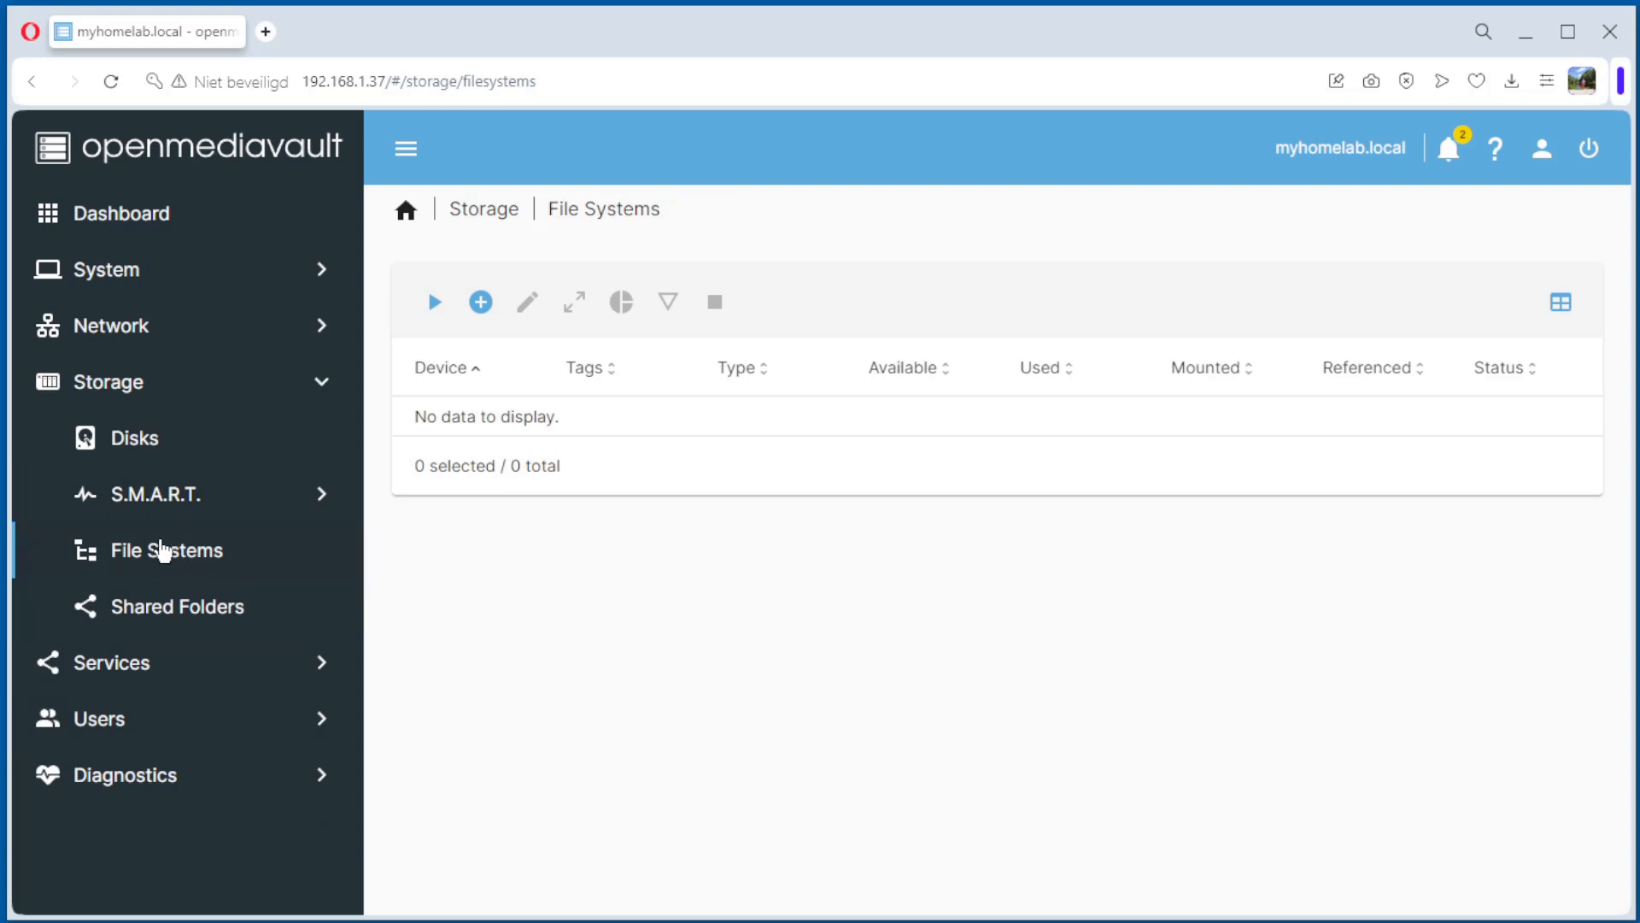
Create a new EXT4 file system on the /dev/vdb disk.
click(480, 303)
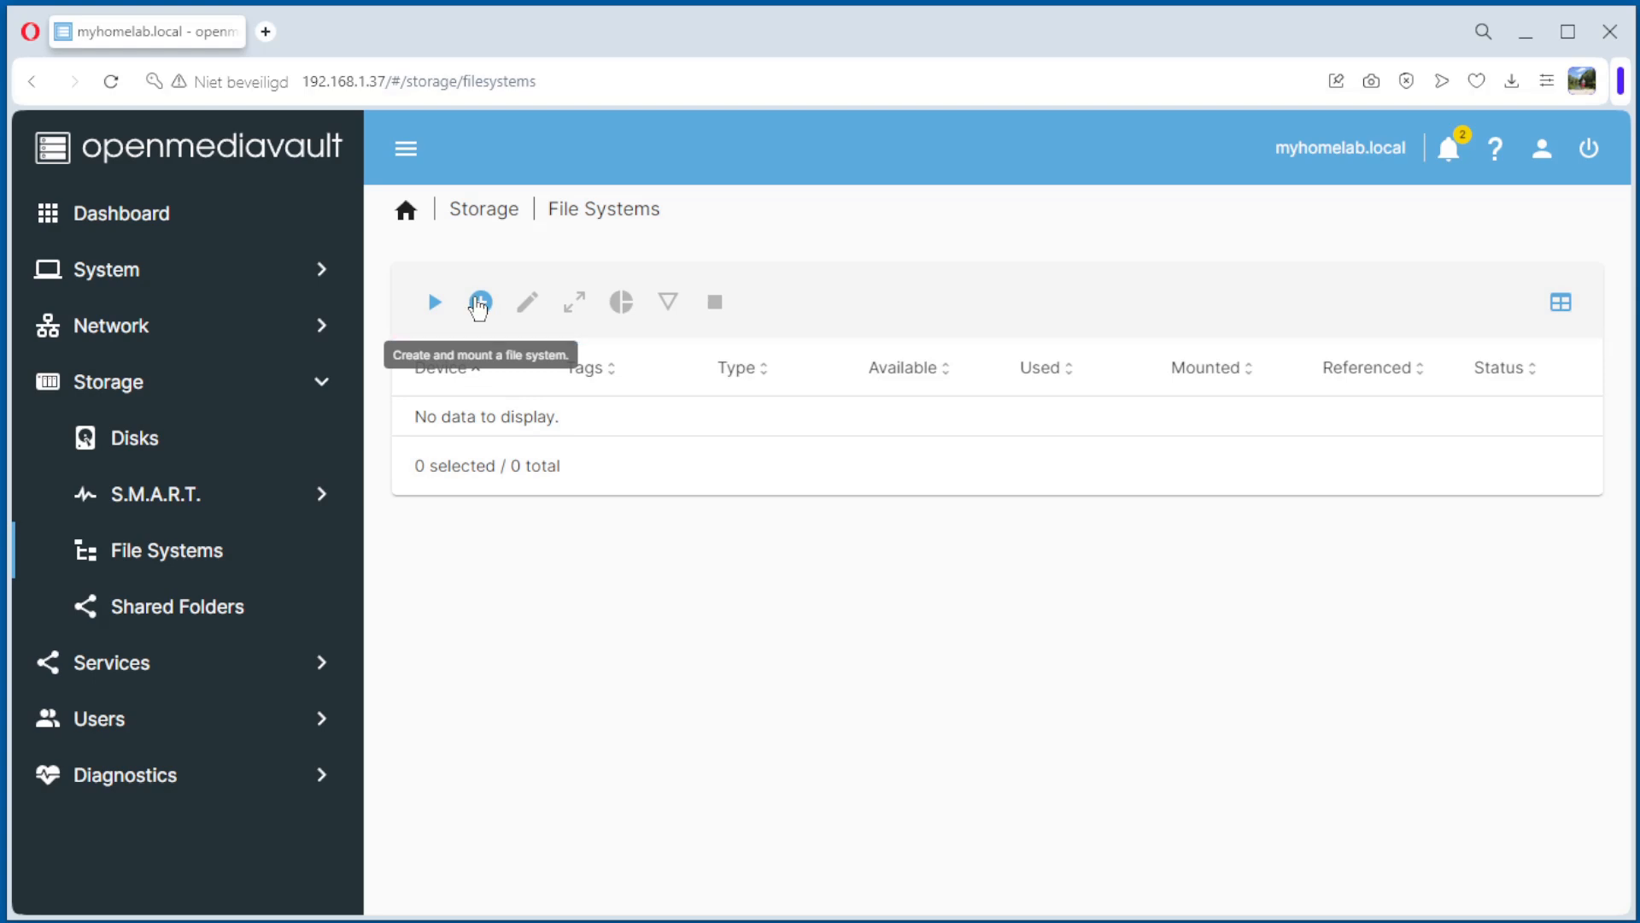
click(478, 303)
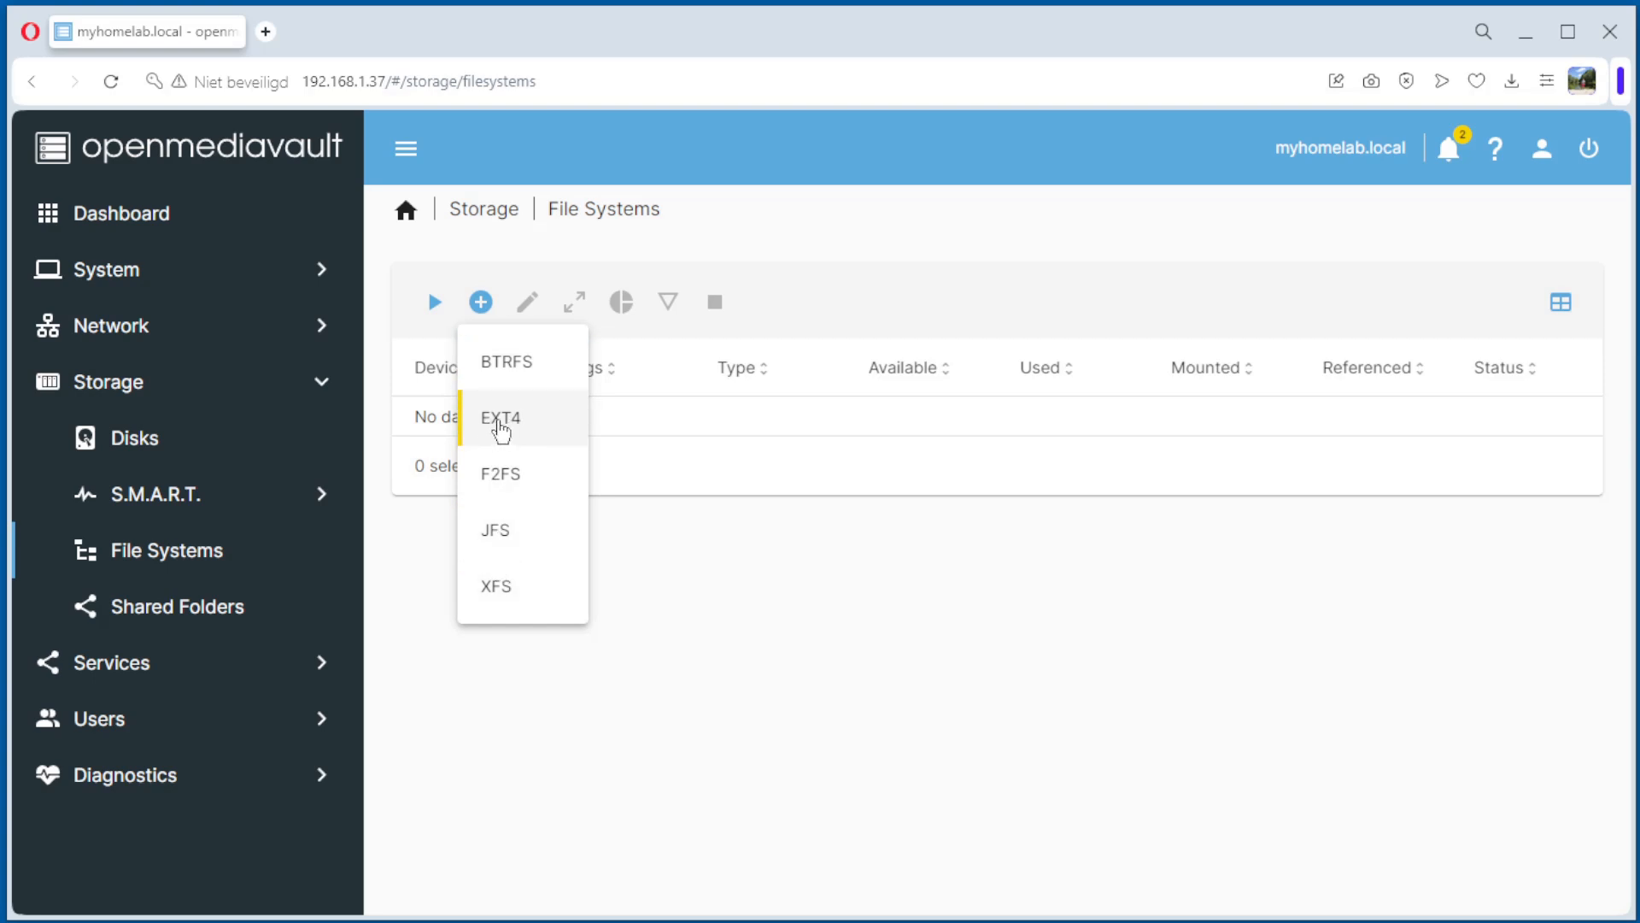
click(502, 429)
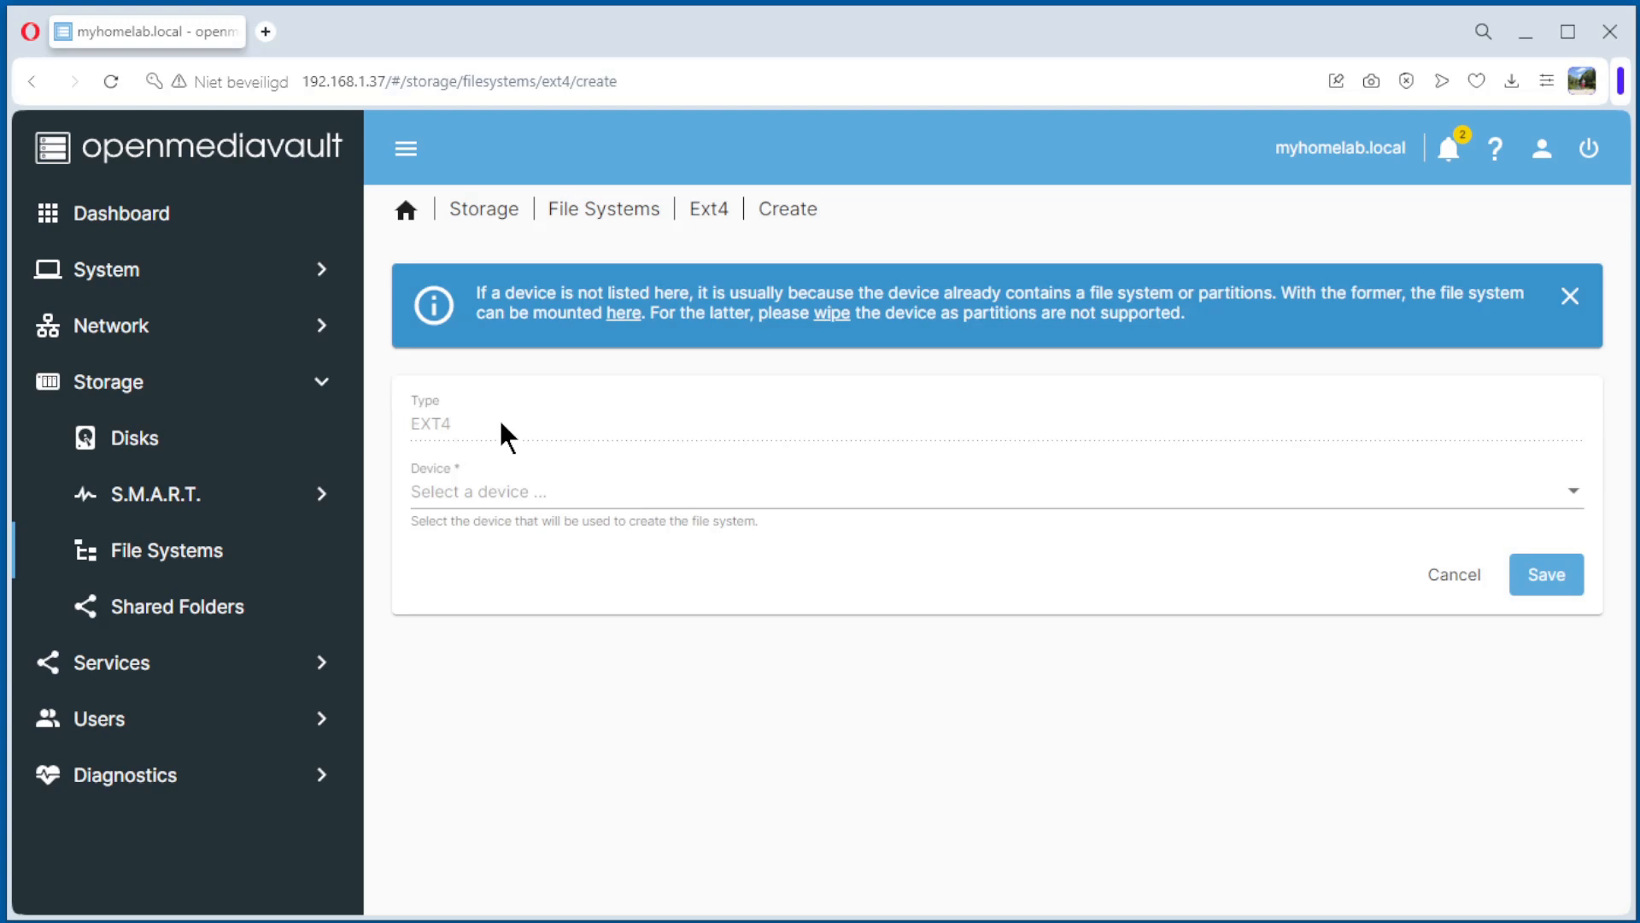
click(509, 499)
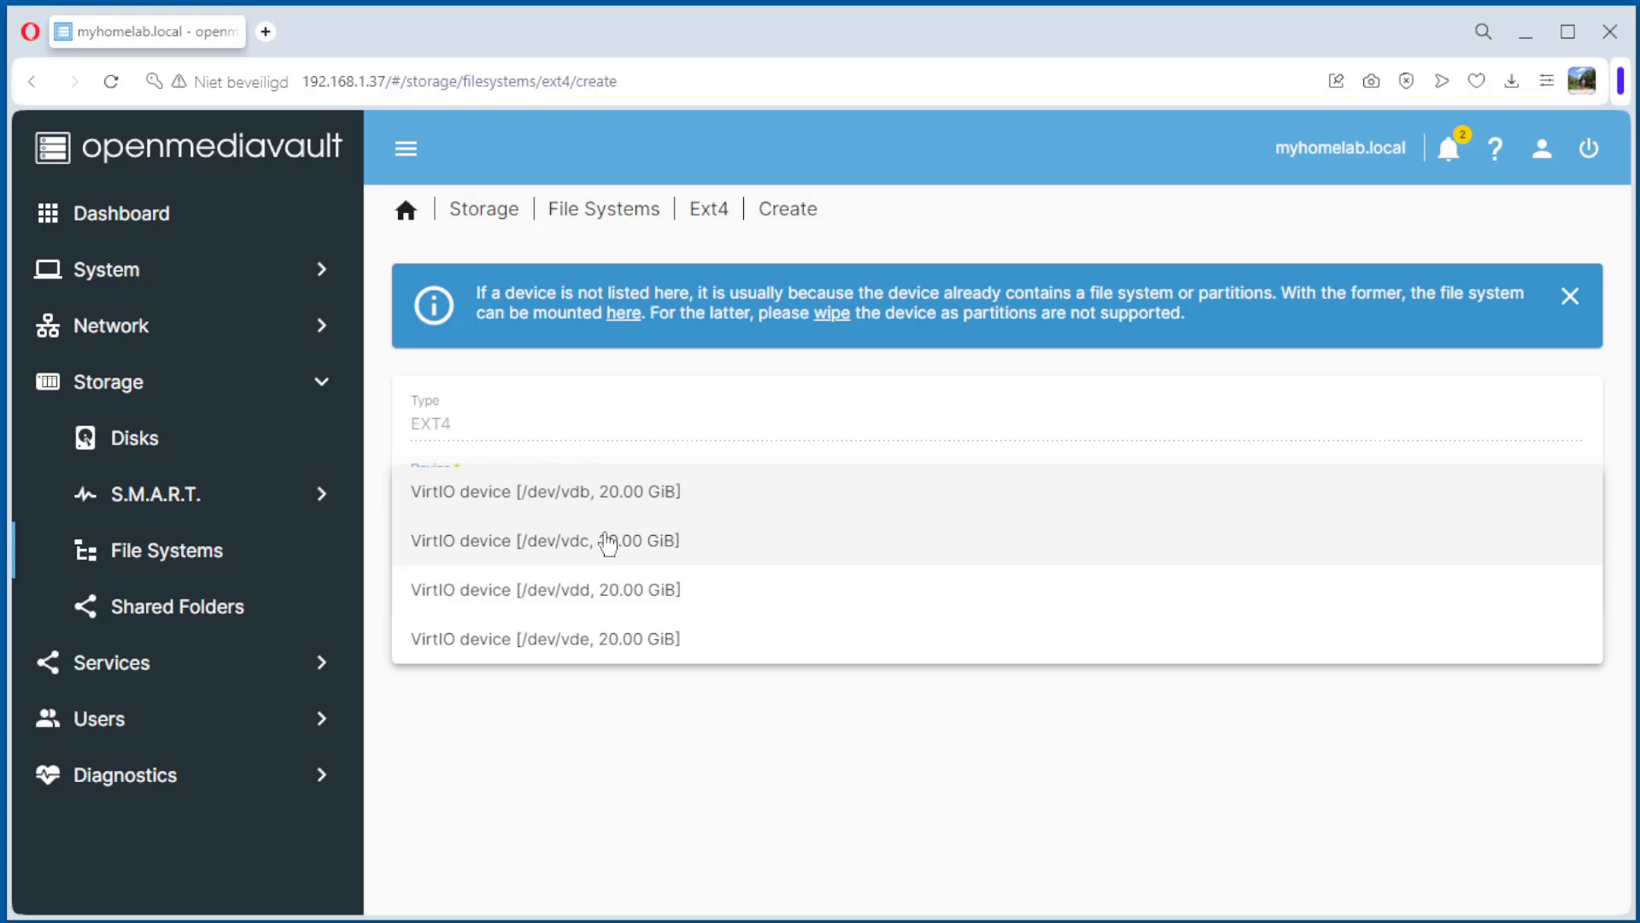
click(559, 501)
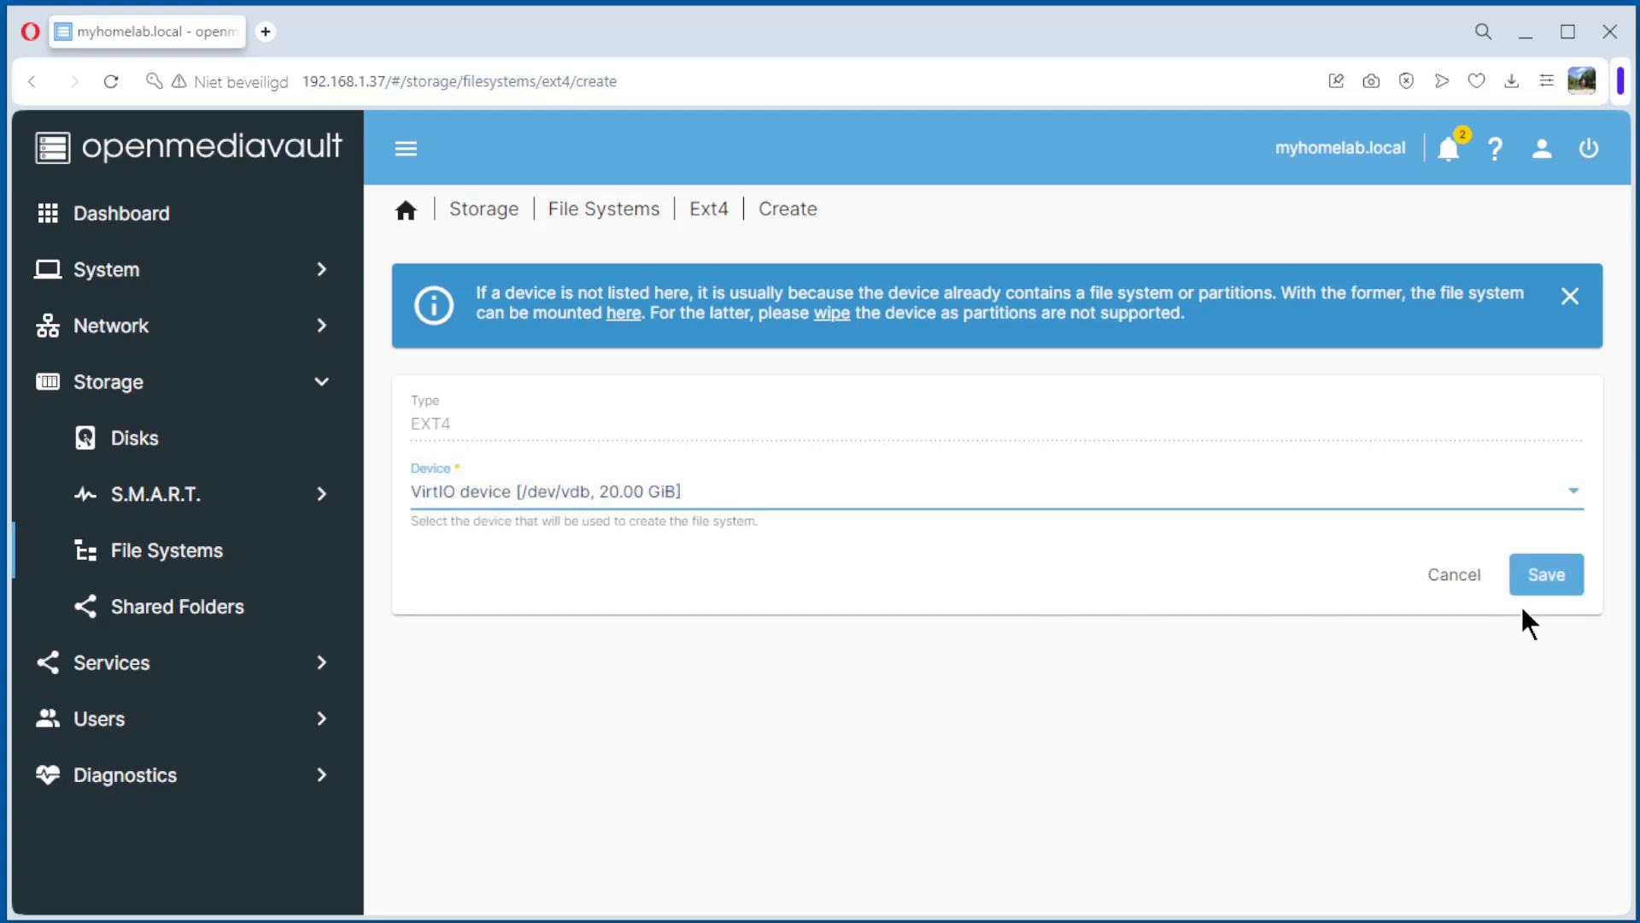
click(1542, 584)
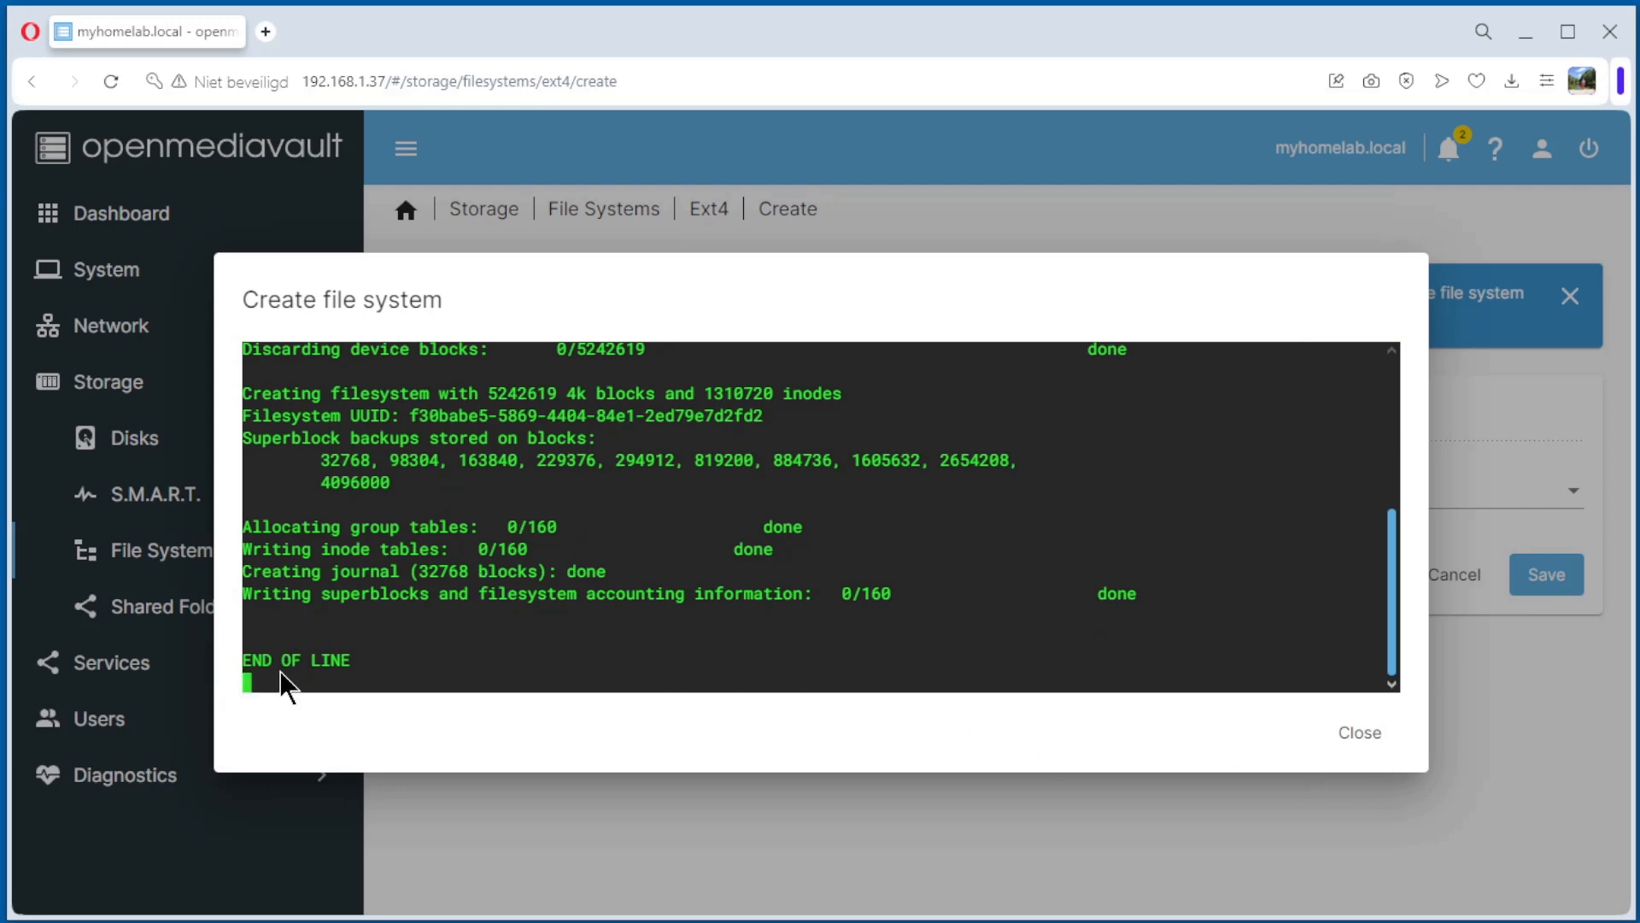
Mount /dev/vdb1 with the tag 'Disk 1' and save.
click(1358, 734)
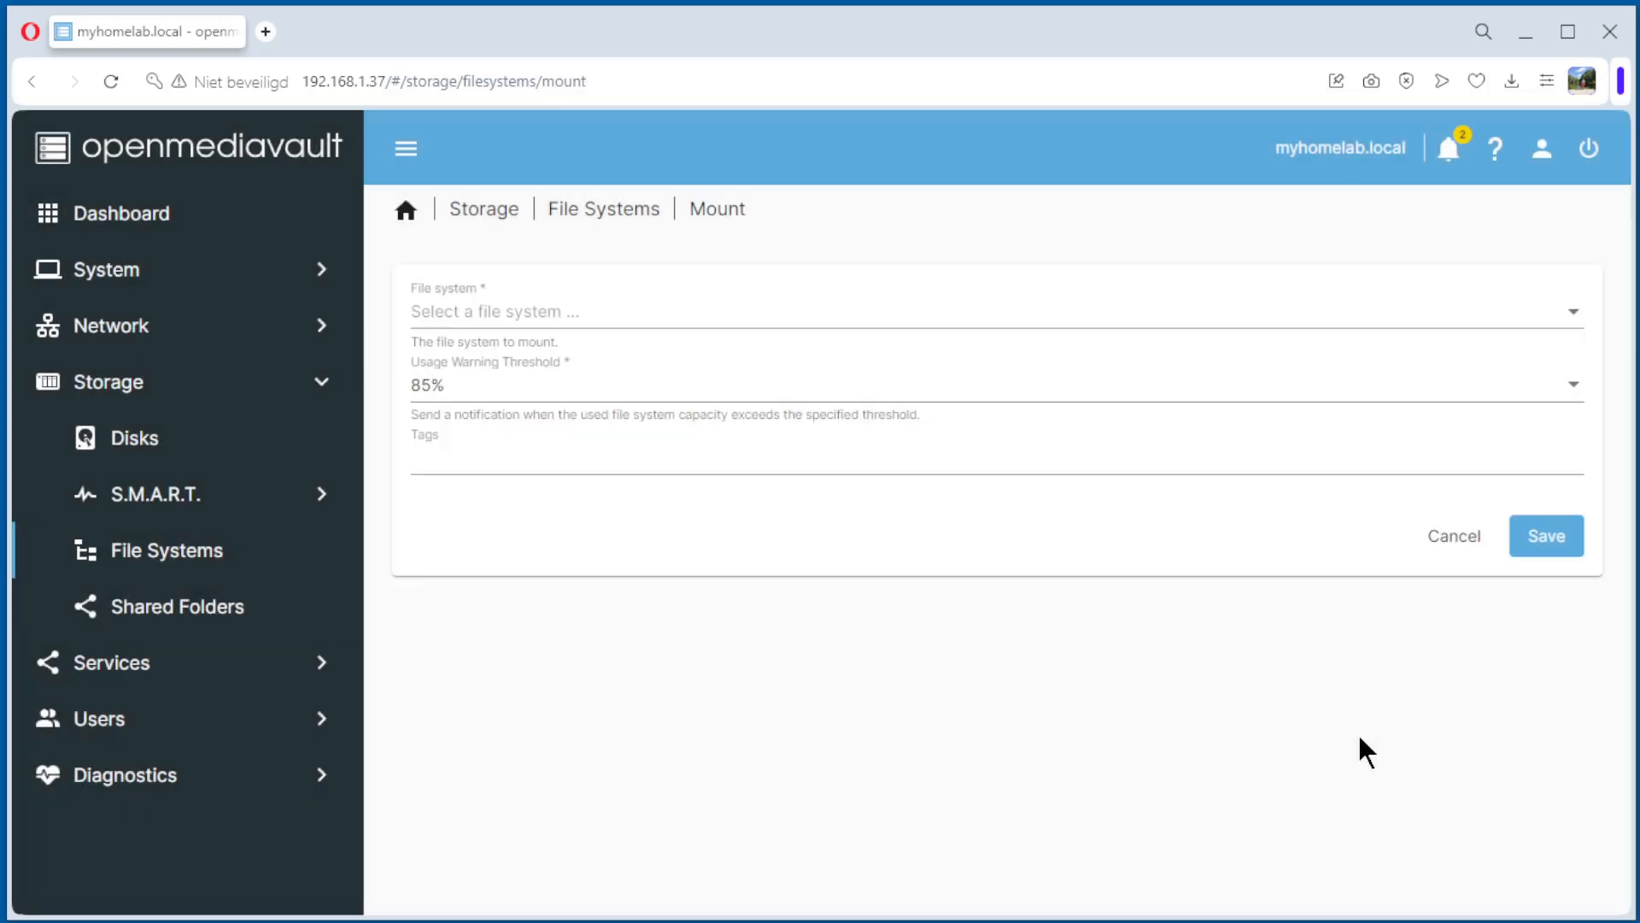
click(514, 320)
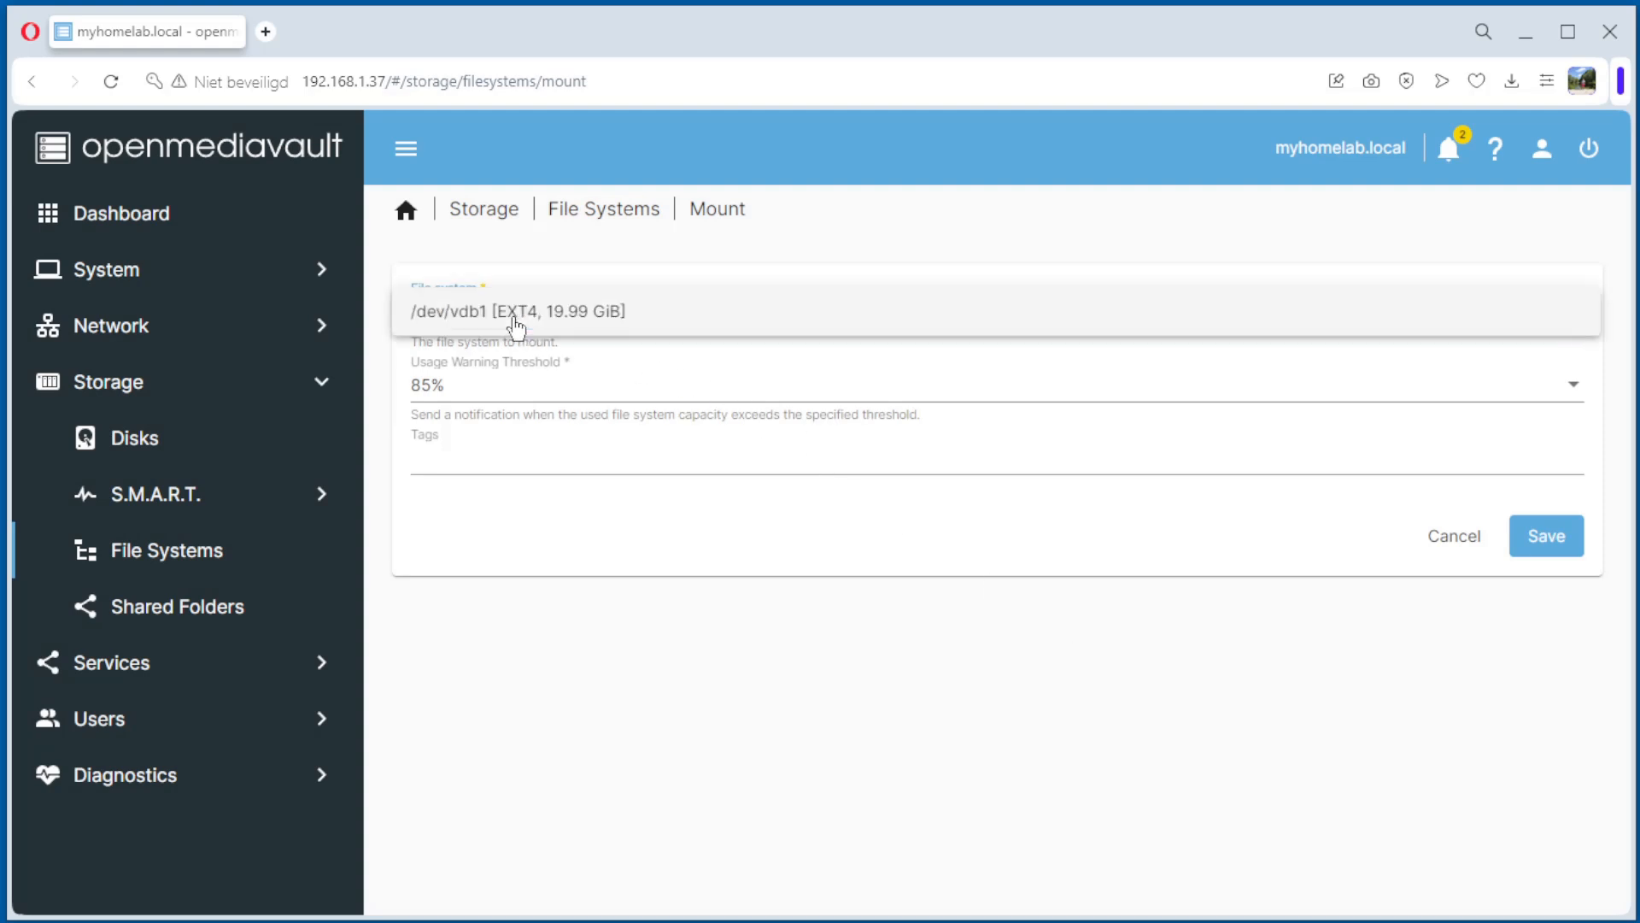
click(514, 321)
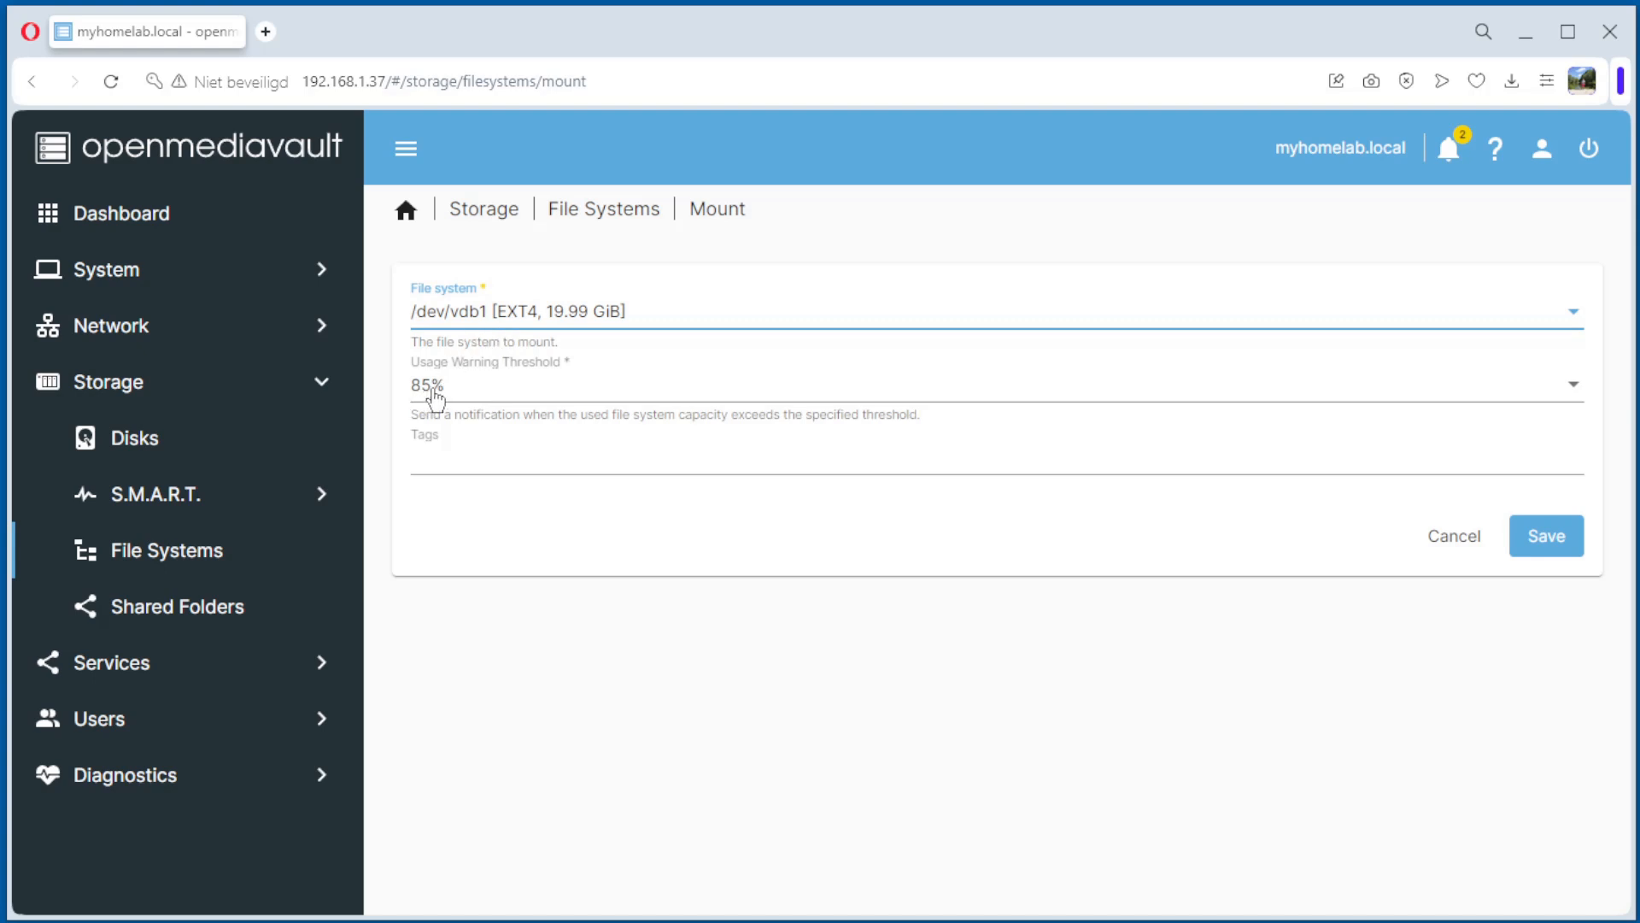
click(443, 460)
text(Disk 1)
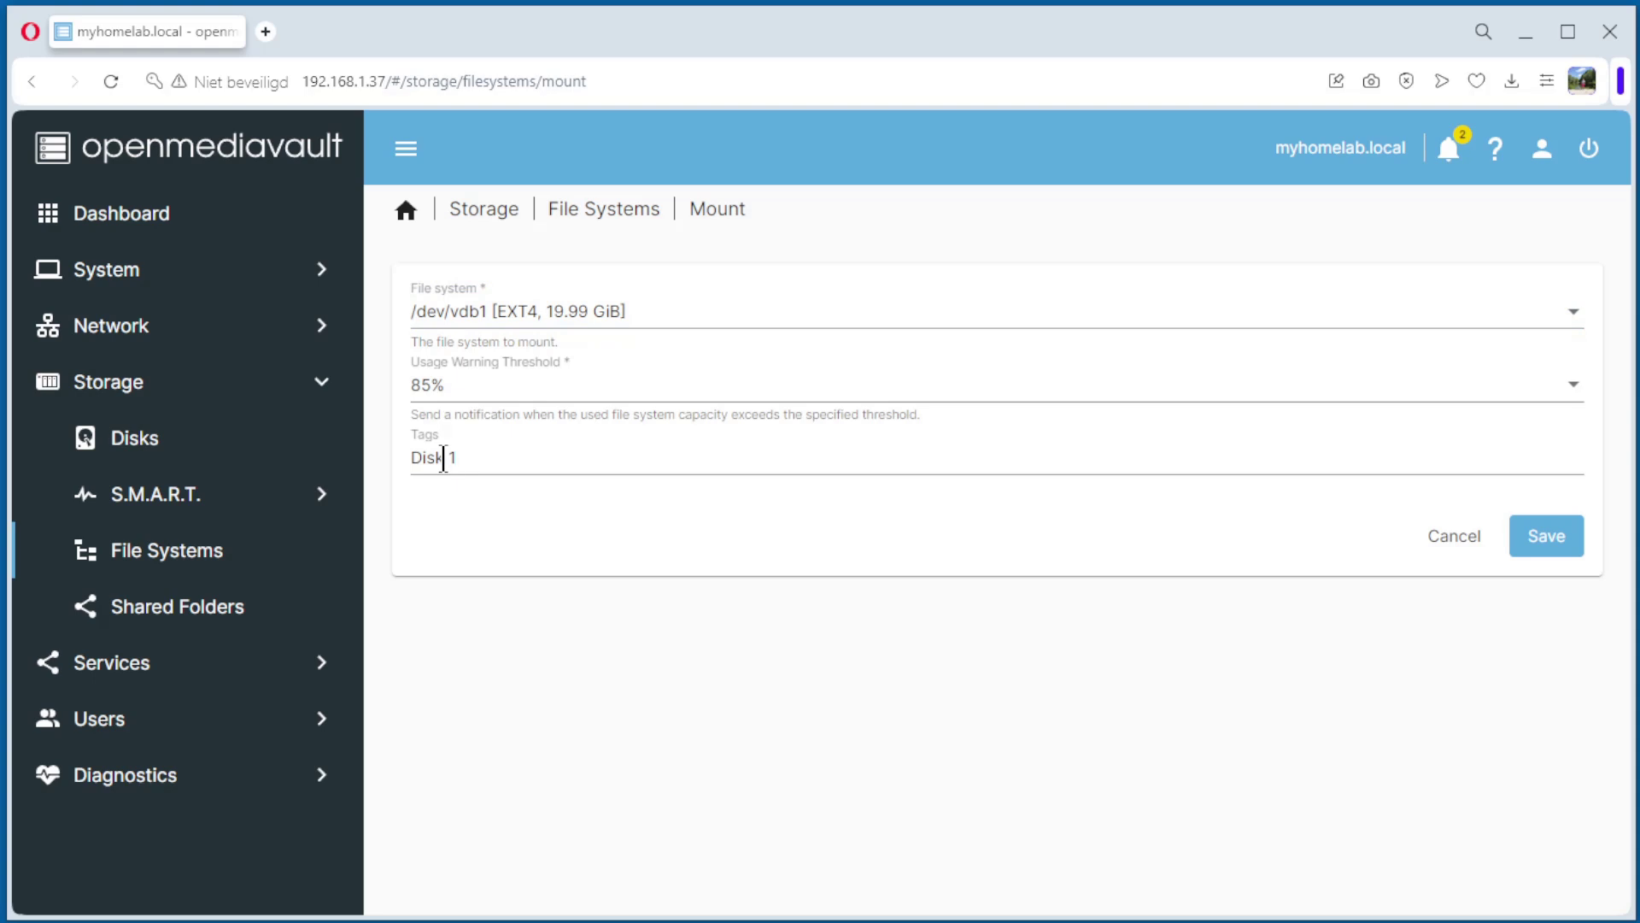
key(Return)
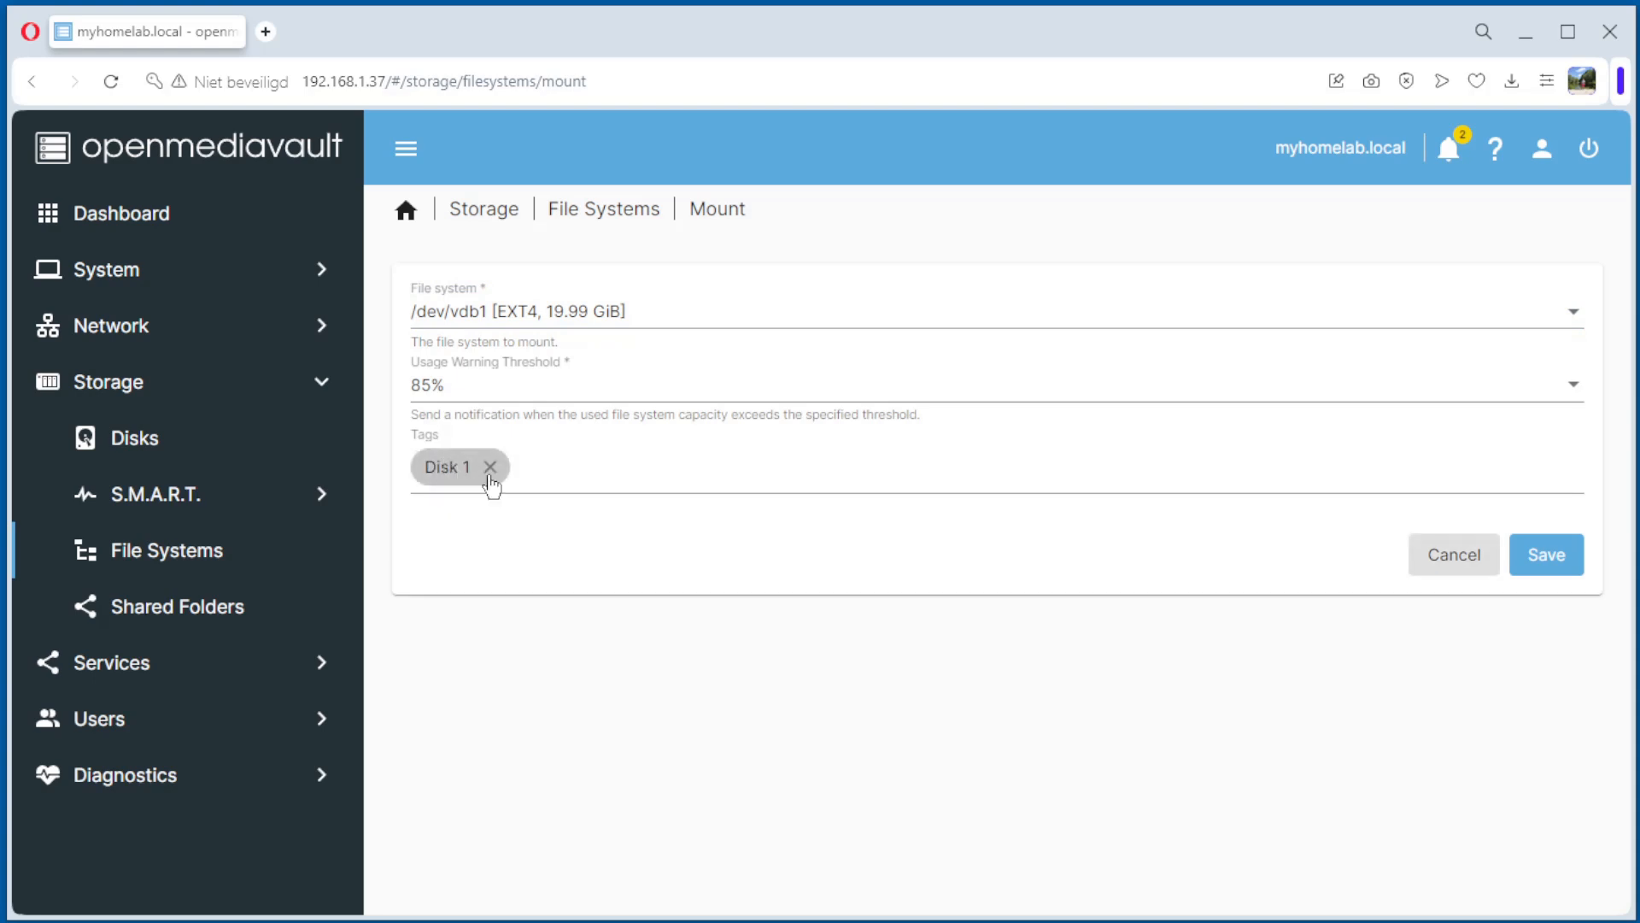
click(1545, 560)
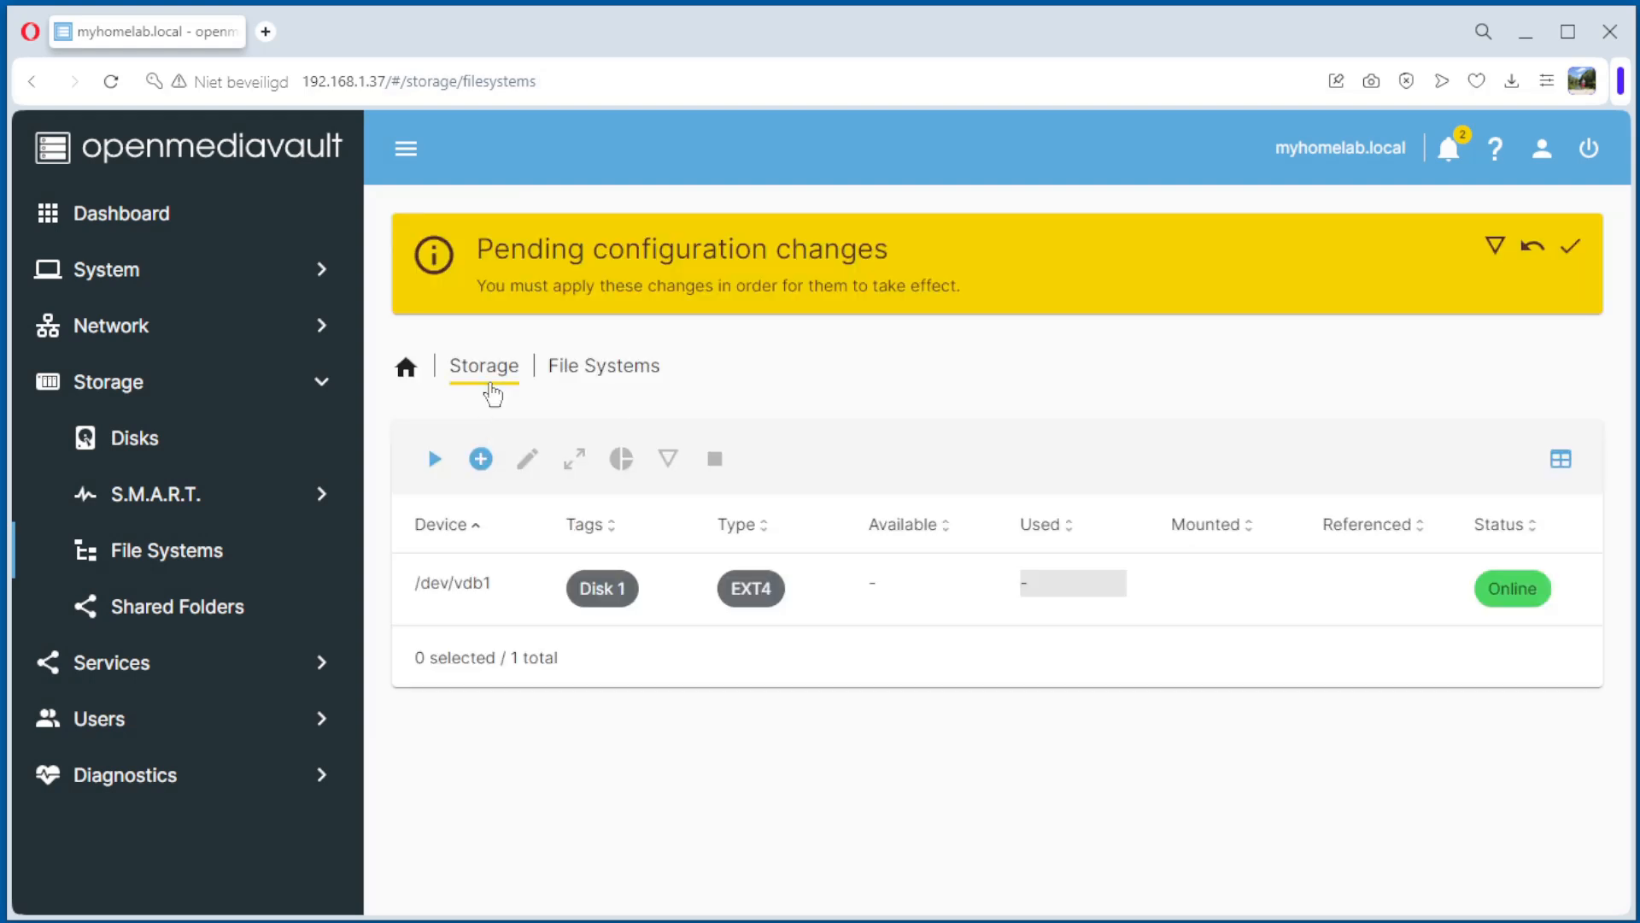
Create an EXT4 file system on /dev/vdc and dismiss the creation log.
click(480, 458)
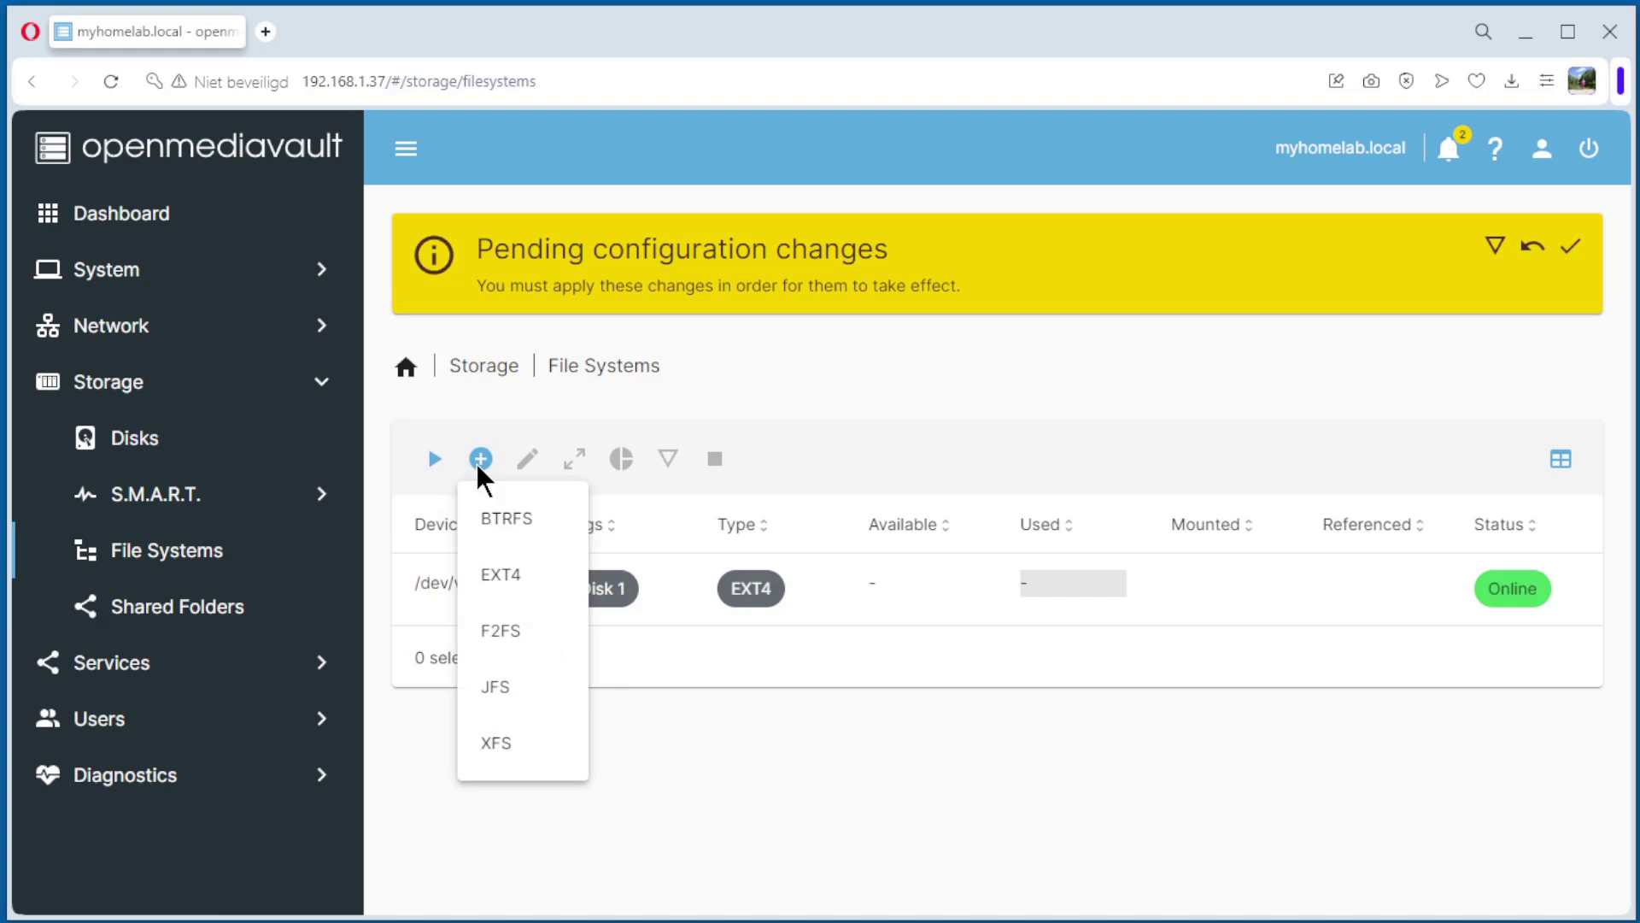
click(495, 574)
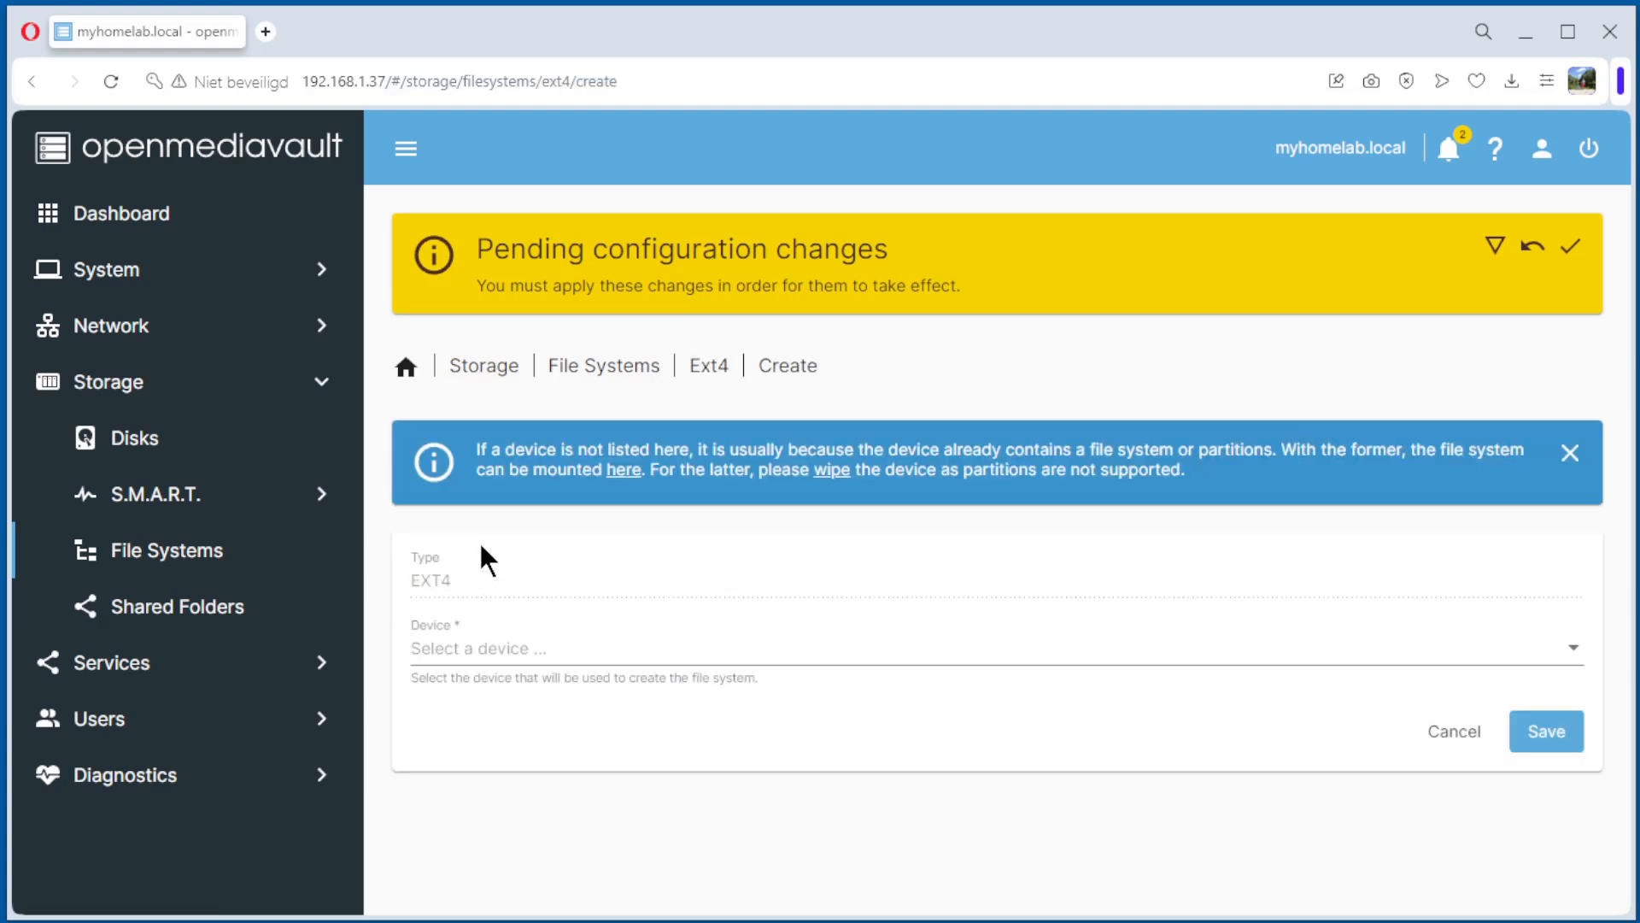
click(455, 653)
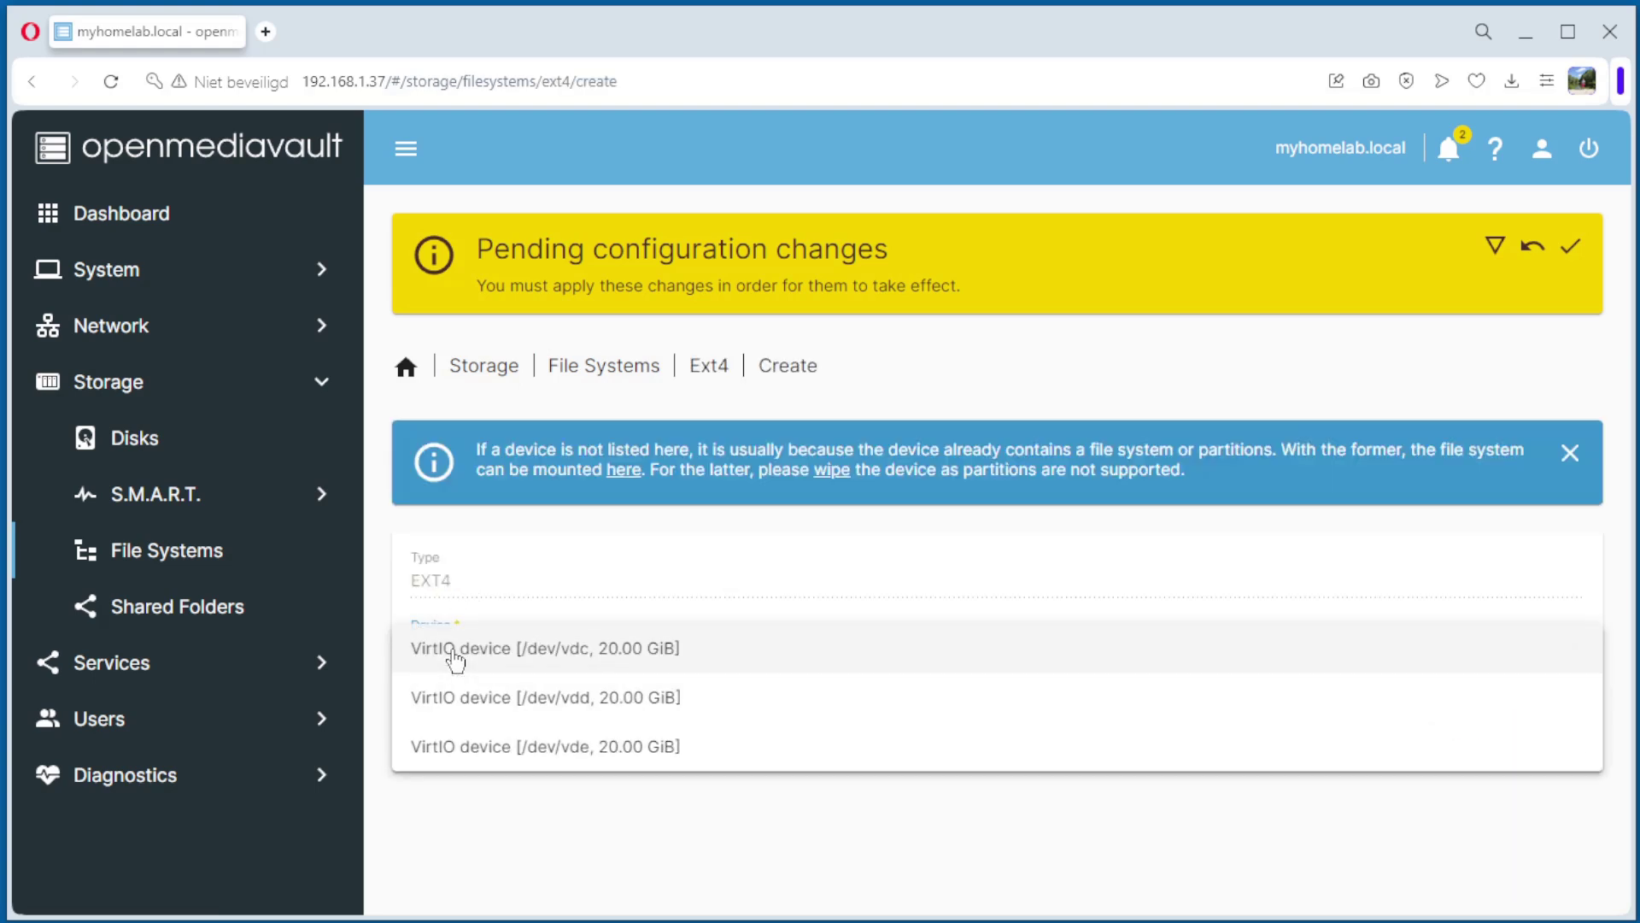
click(514, 654)
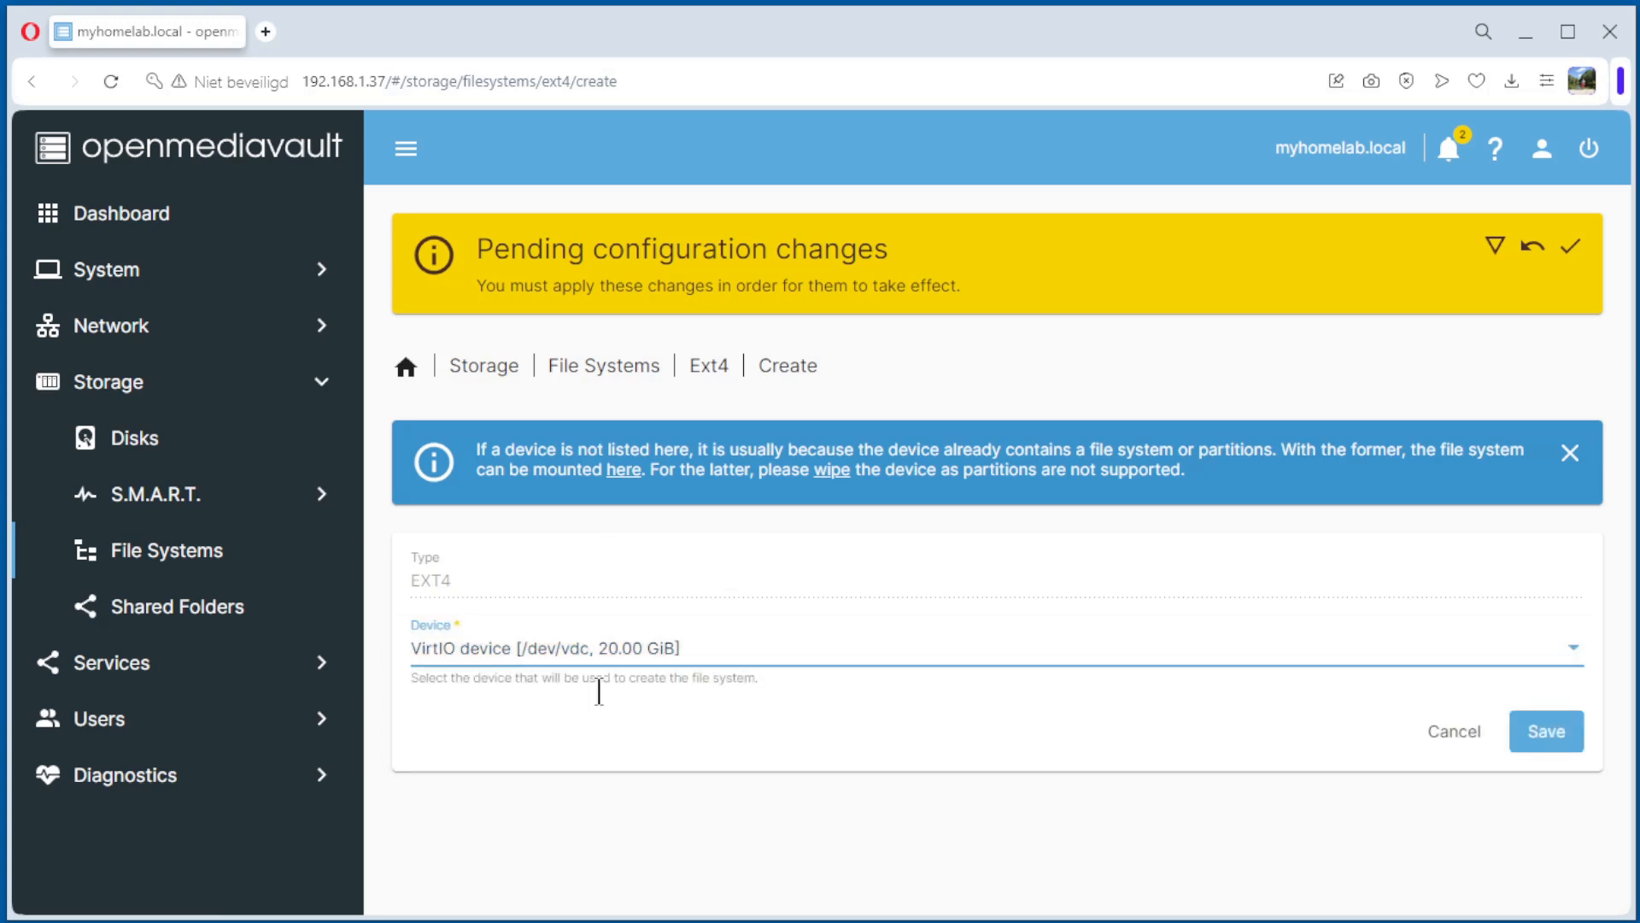
click(1537, 739)
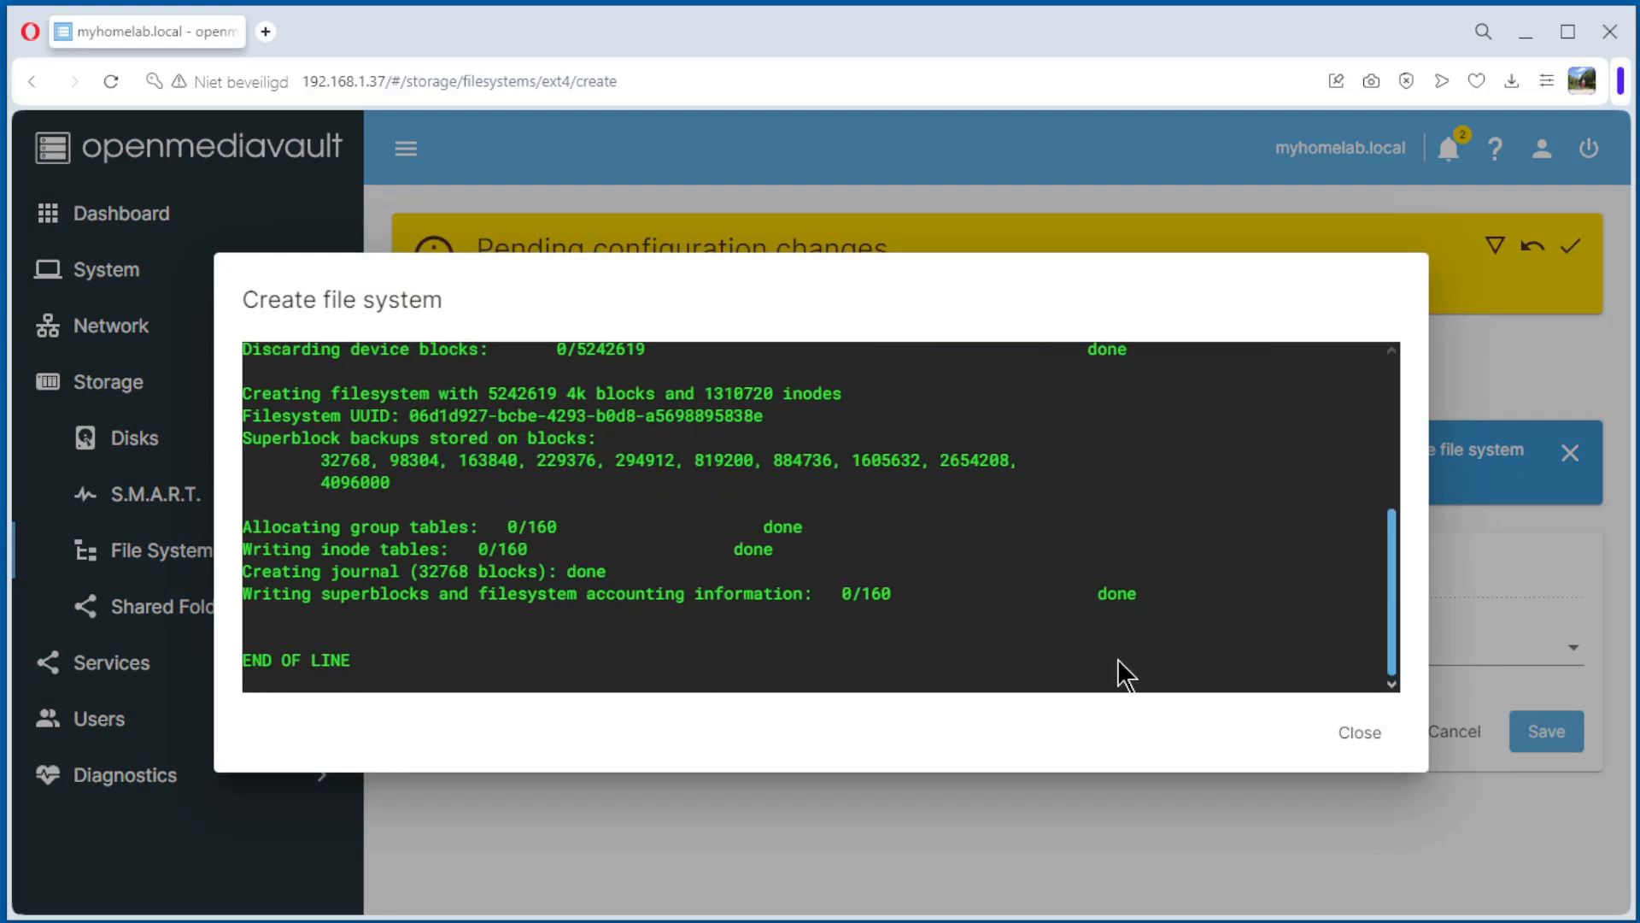
click(1333, 732)
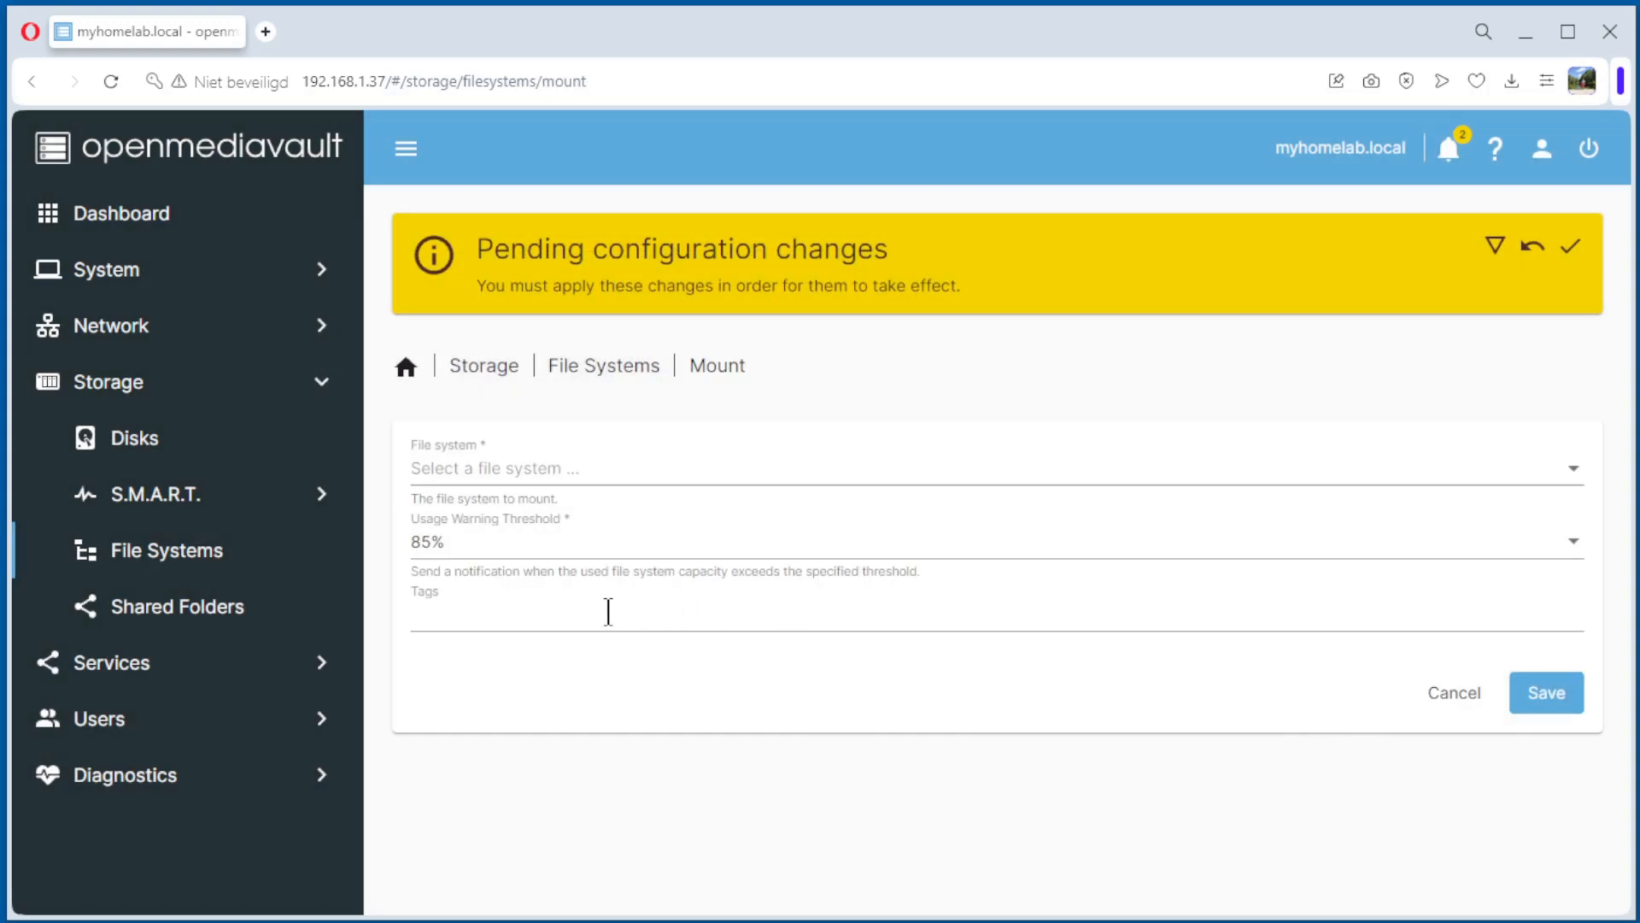
Mount /dev/vdc1 with the tag 'Disk 2' and save it.
click(532, 482)
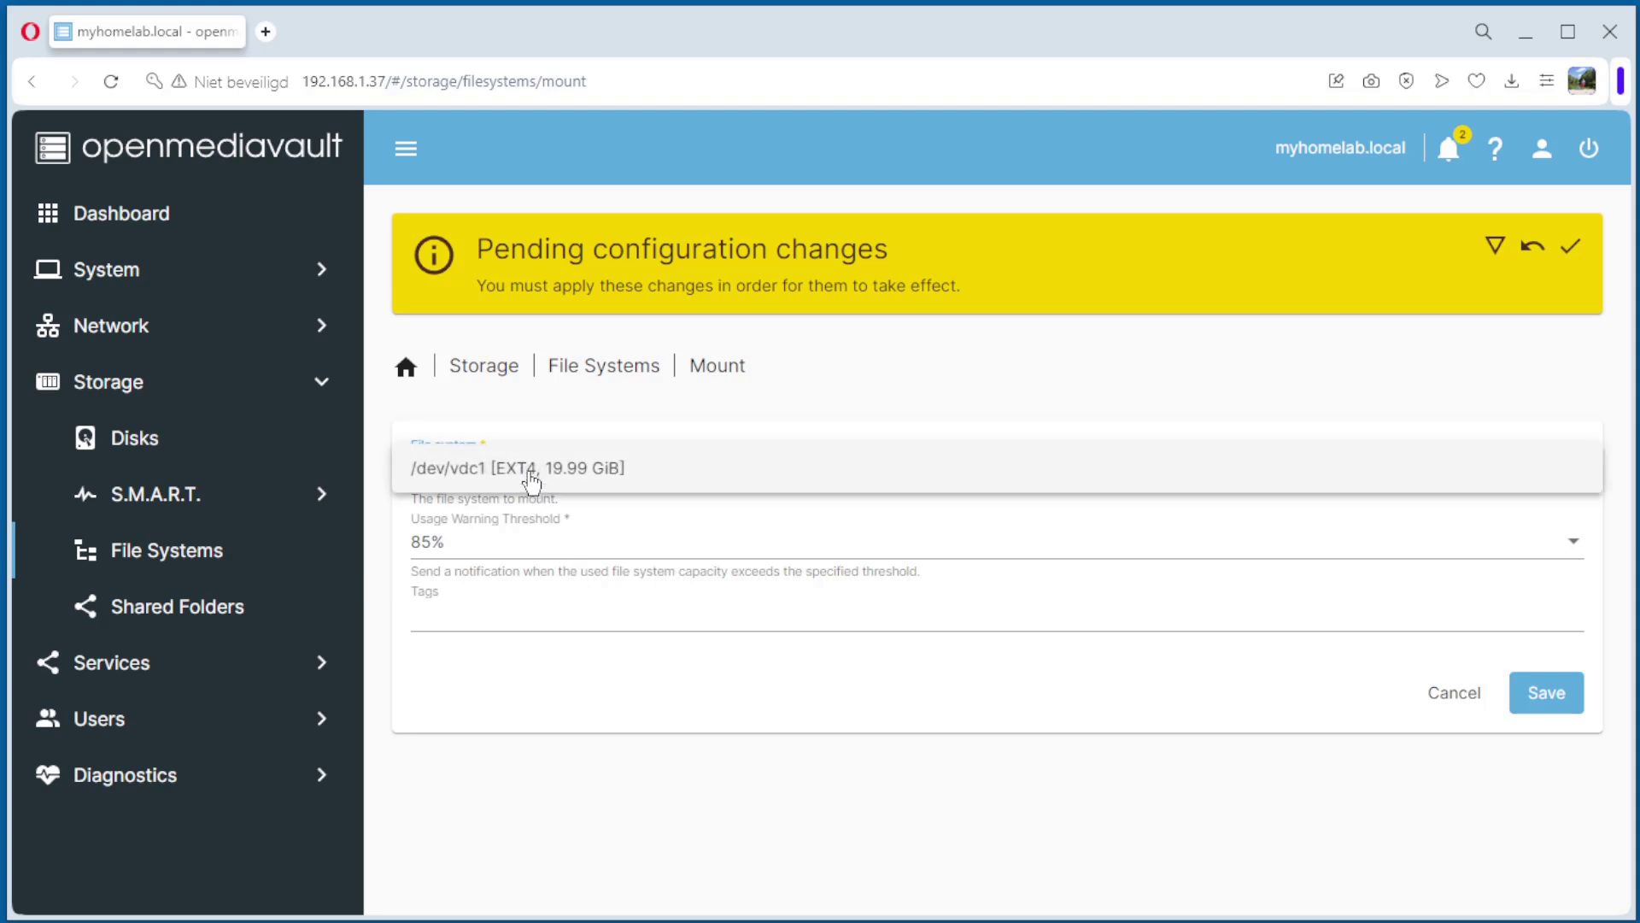
click(474, 484)
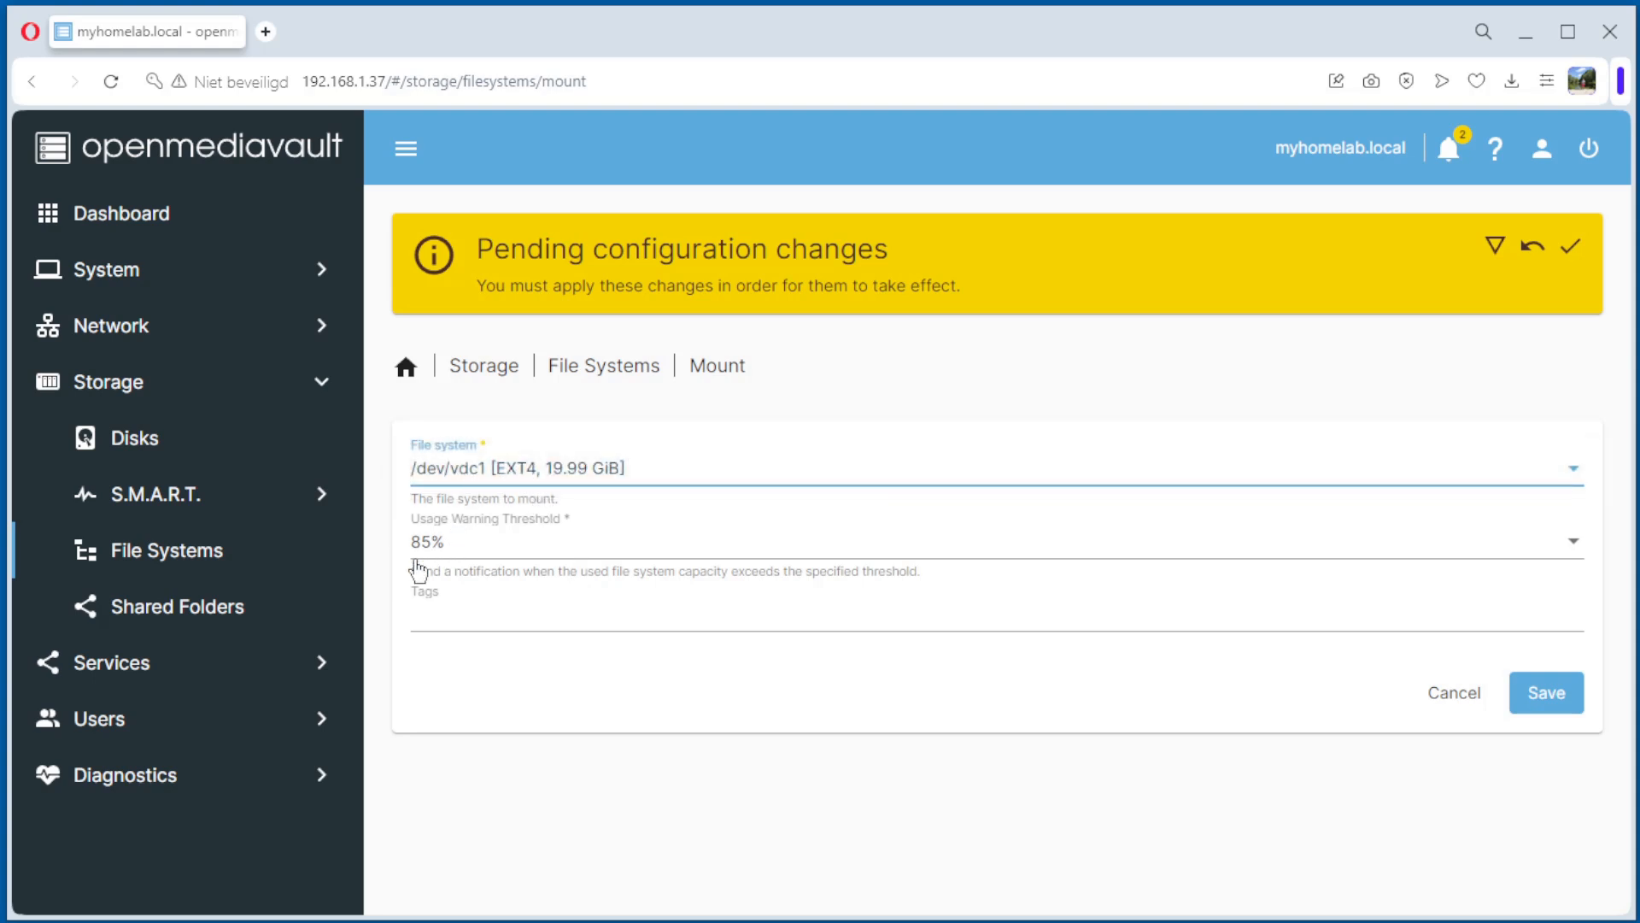
click(446, 622)
text(Disk 2)
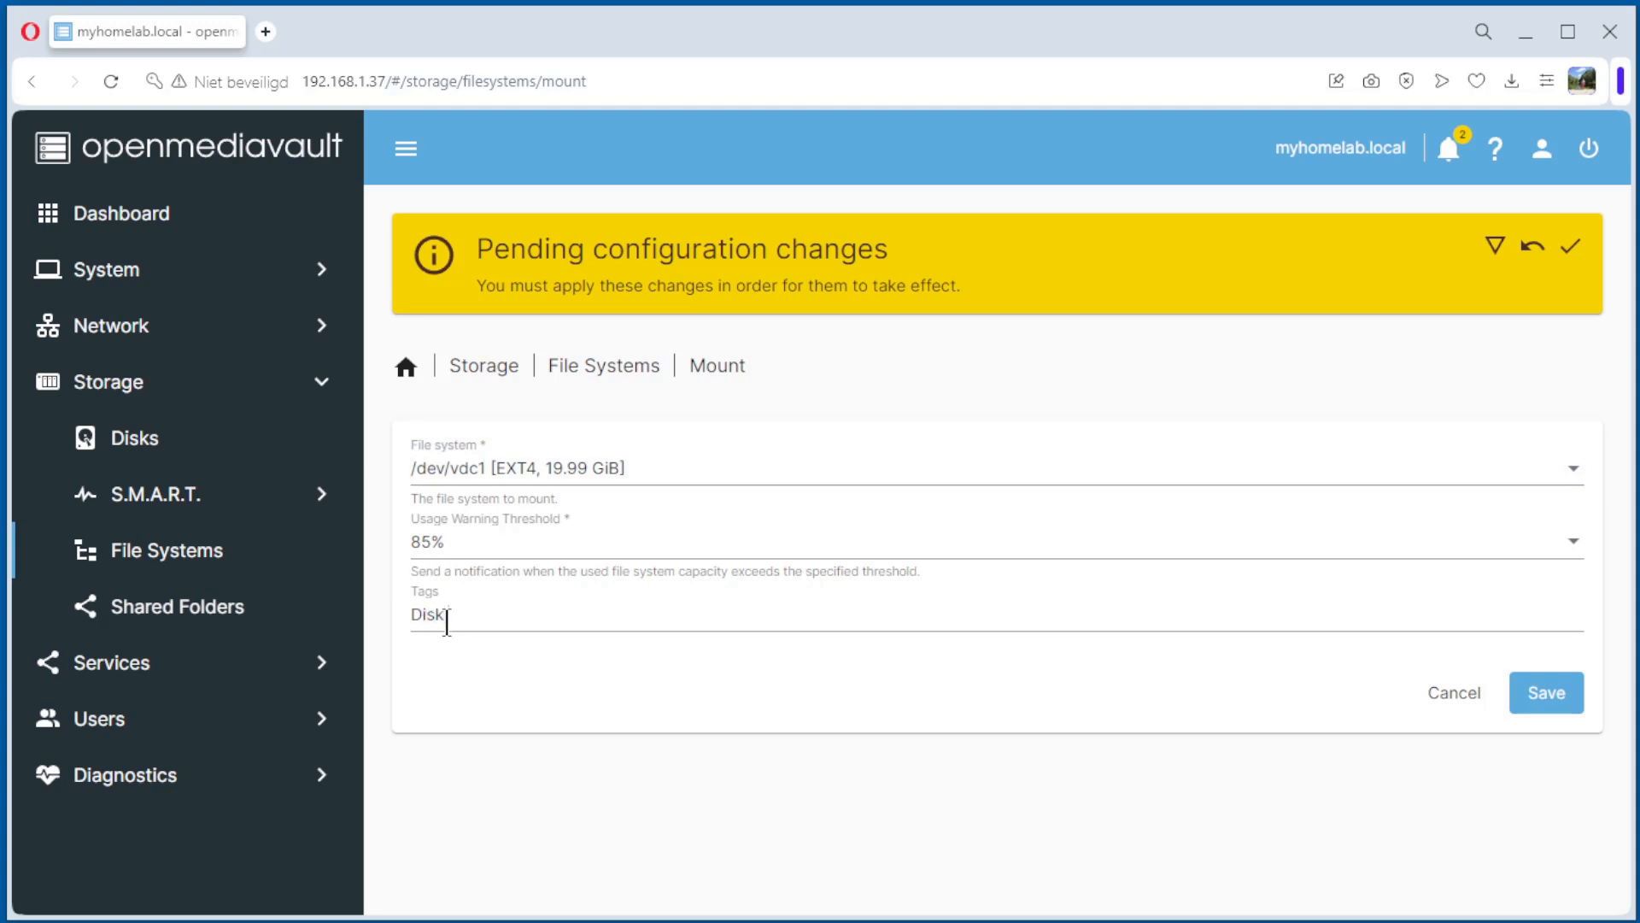
click(1546, 699)
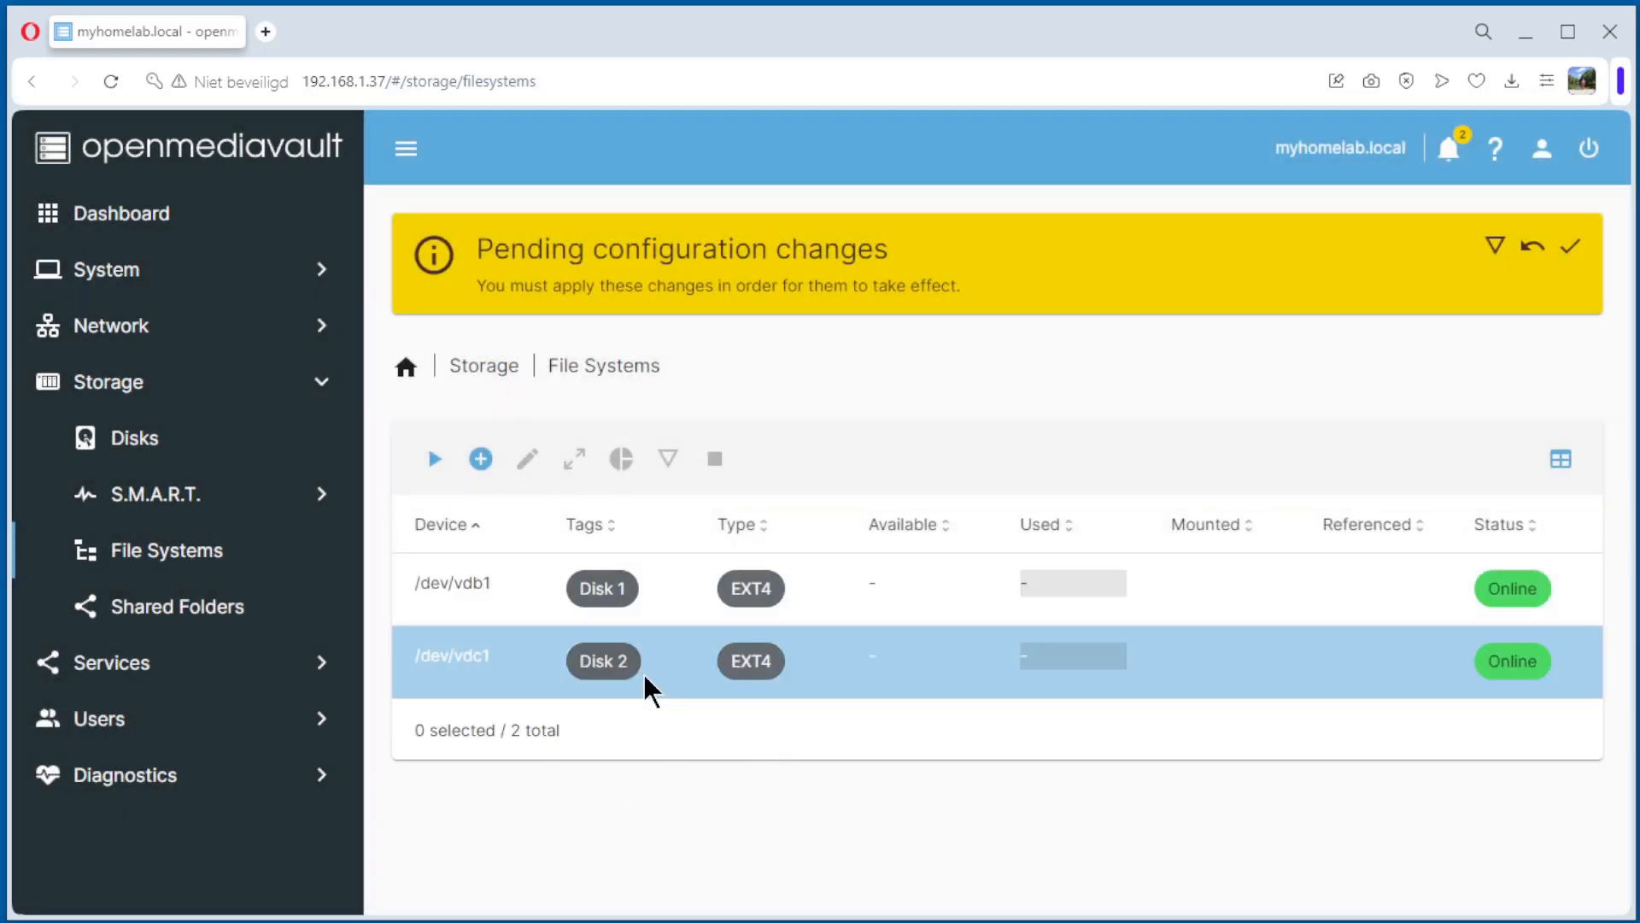
Create an EXT4 file system on /dev/vdd and dismiss the creation log.
click(477, 460)
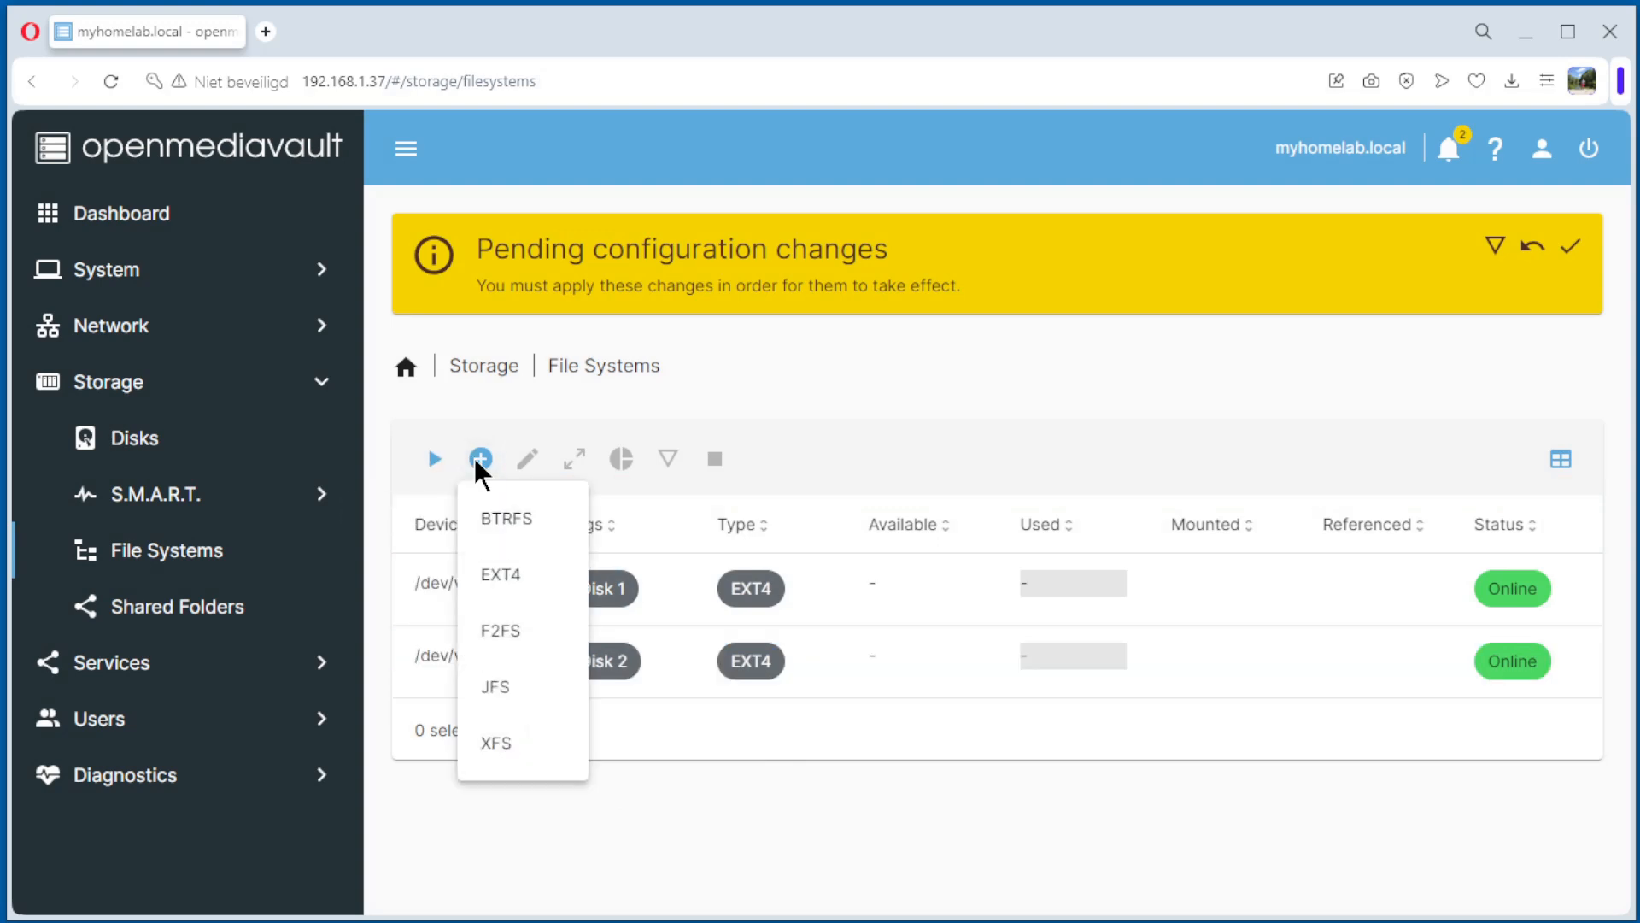
click(499, 578)
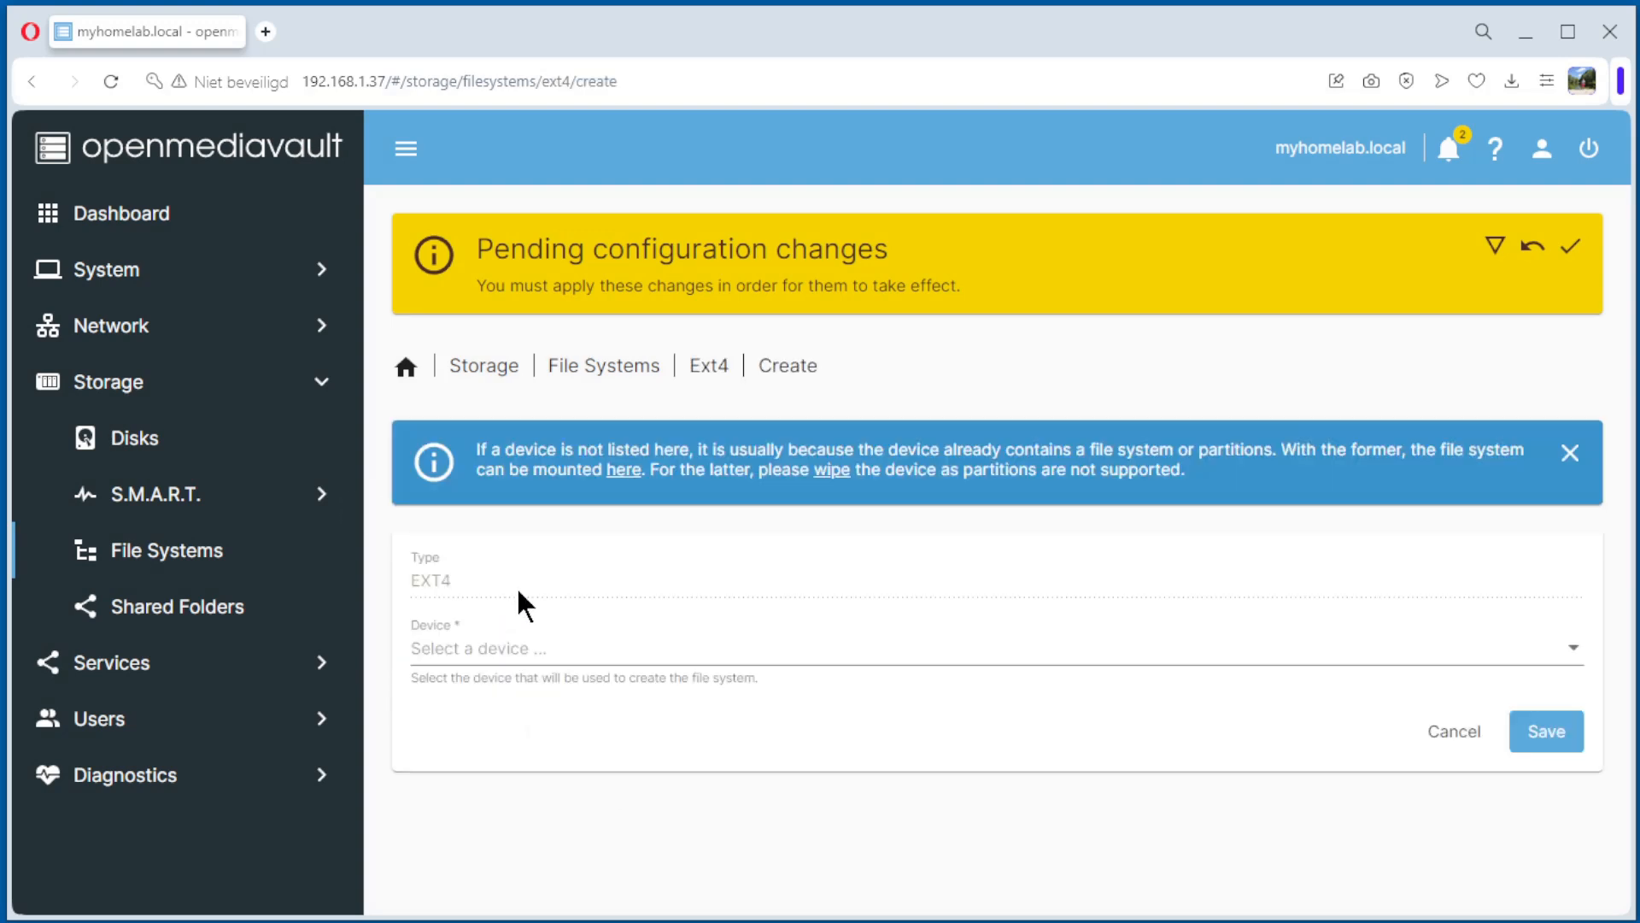
click(500, 654)
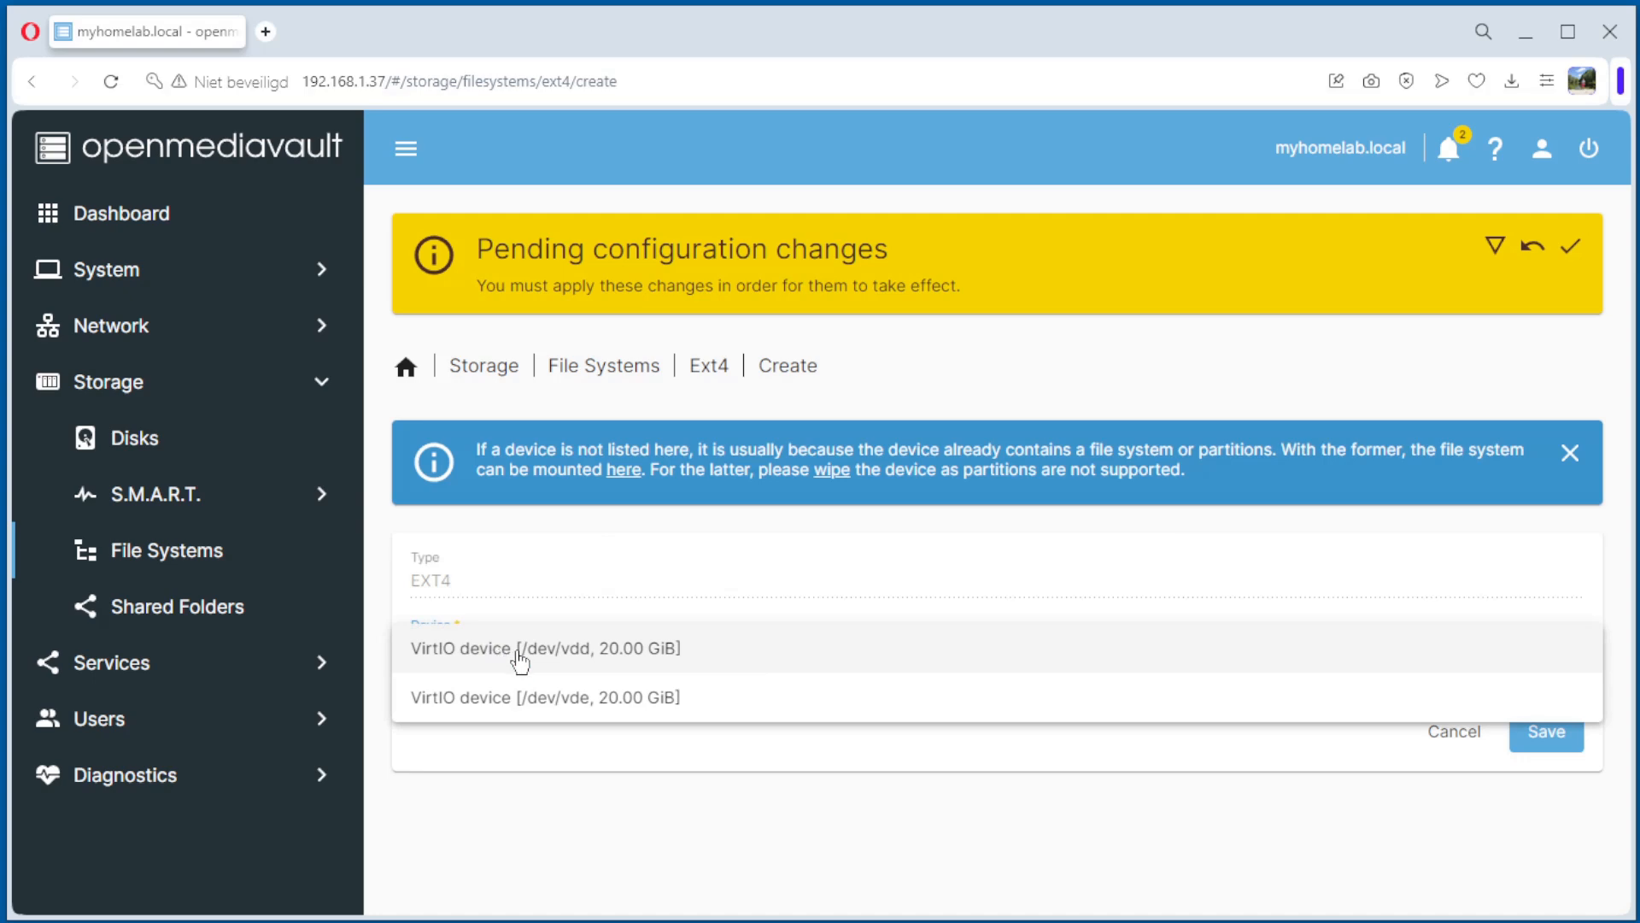
click(503, 657)
click(1539, 733)
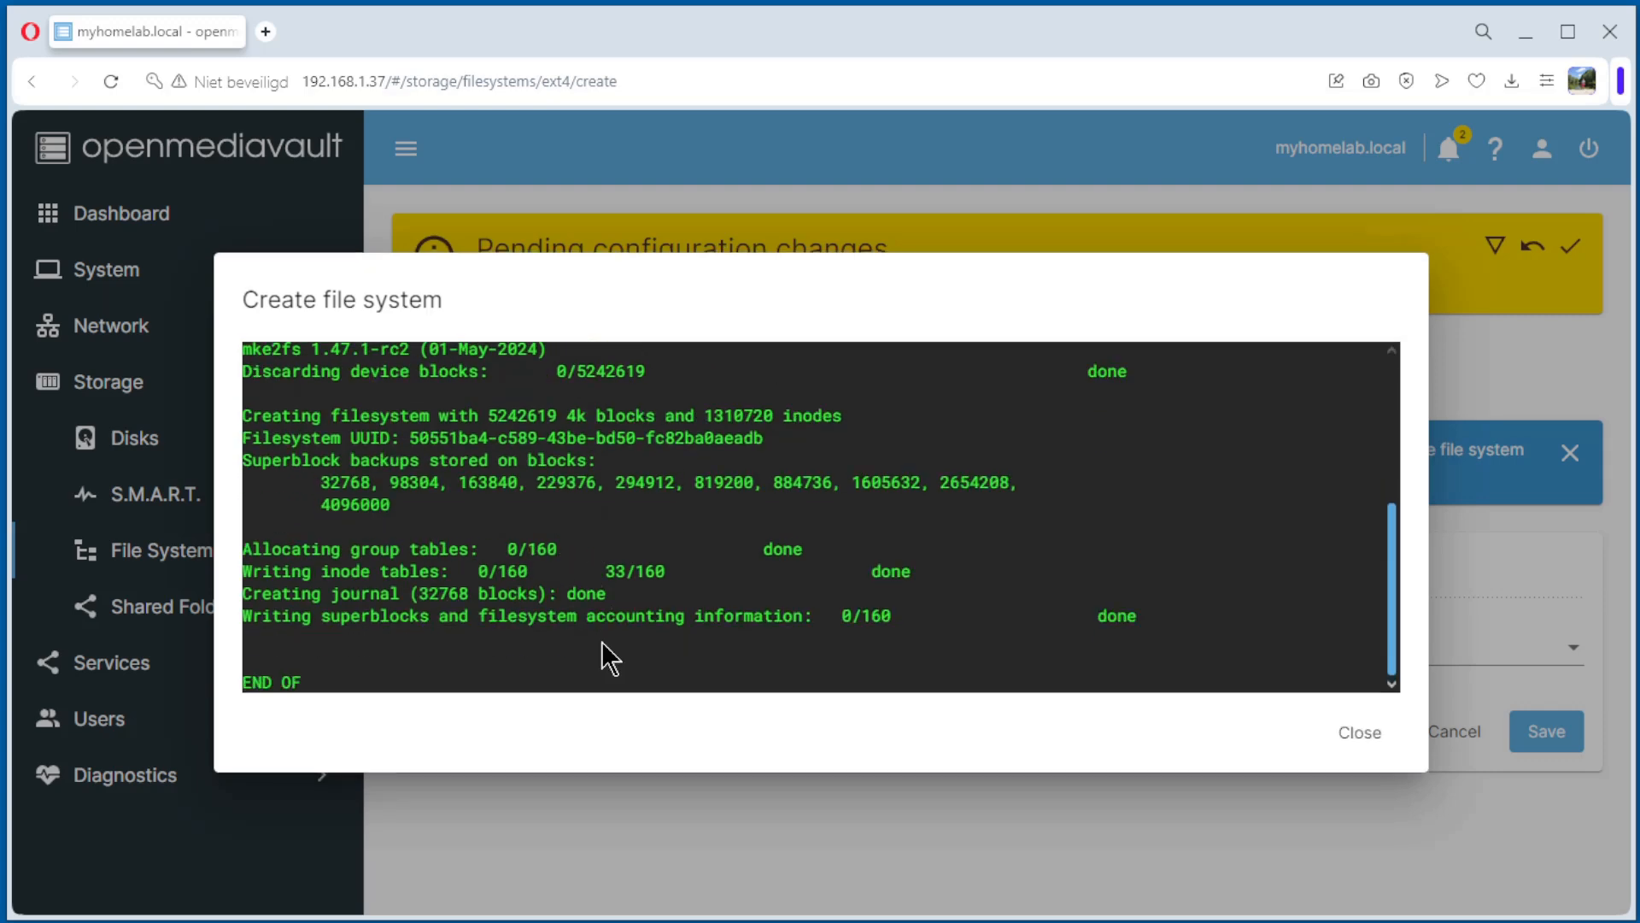
click(1360, 743)
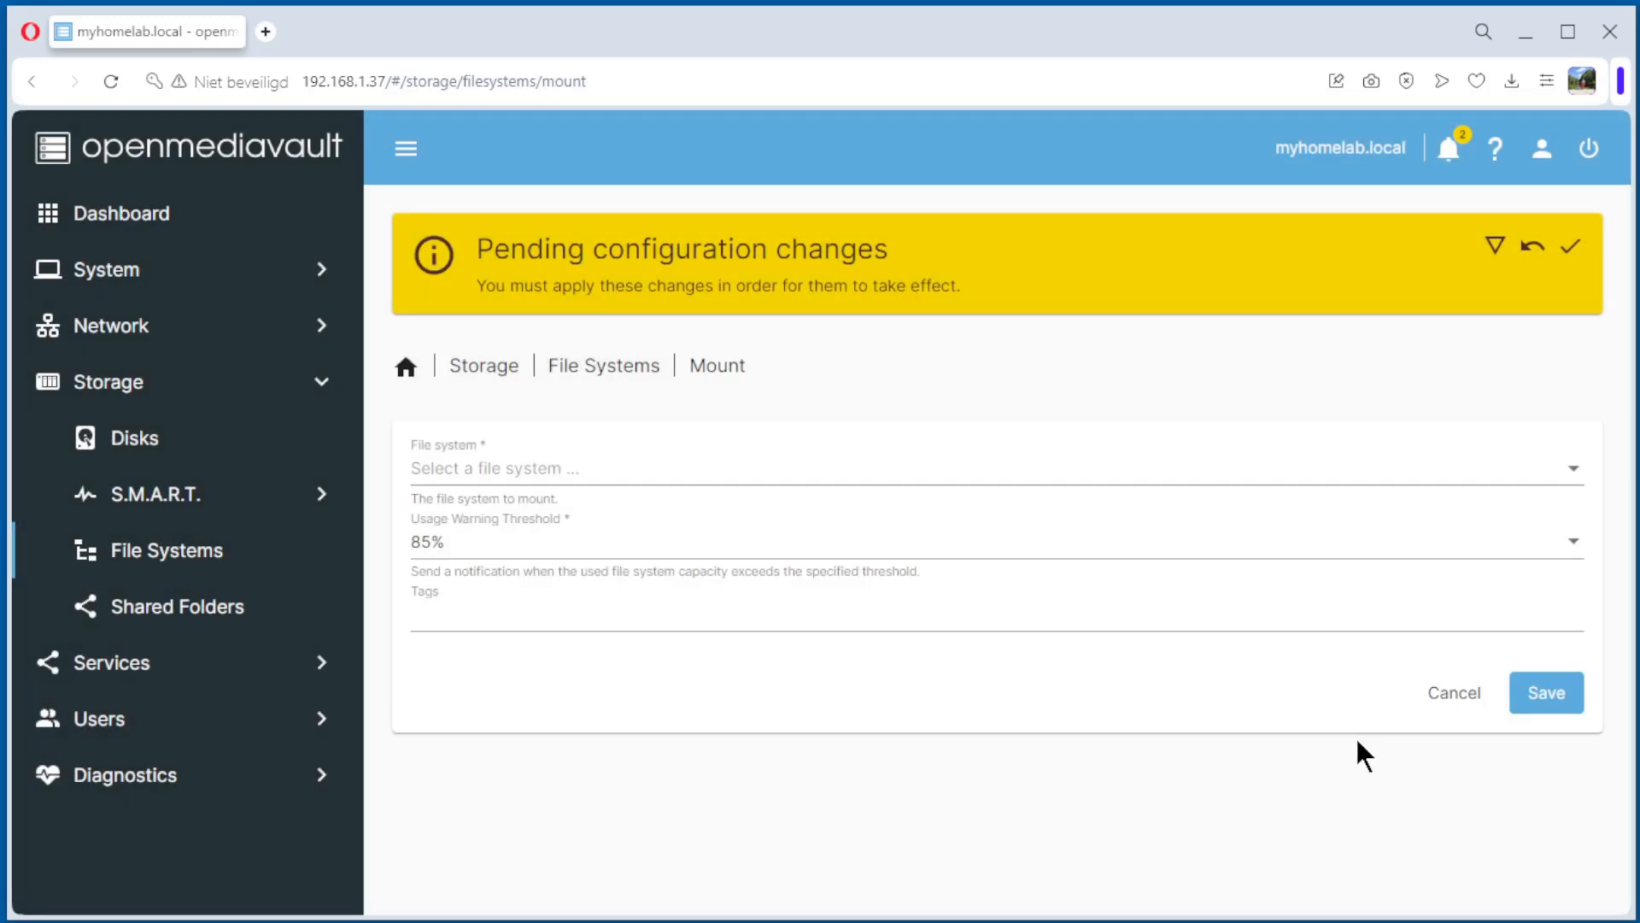
Mount /dev/vdd1 with the tag 'Disk 3' and save it.
click(522, 481)
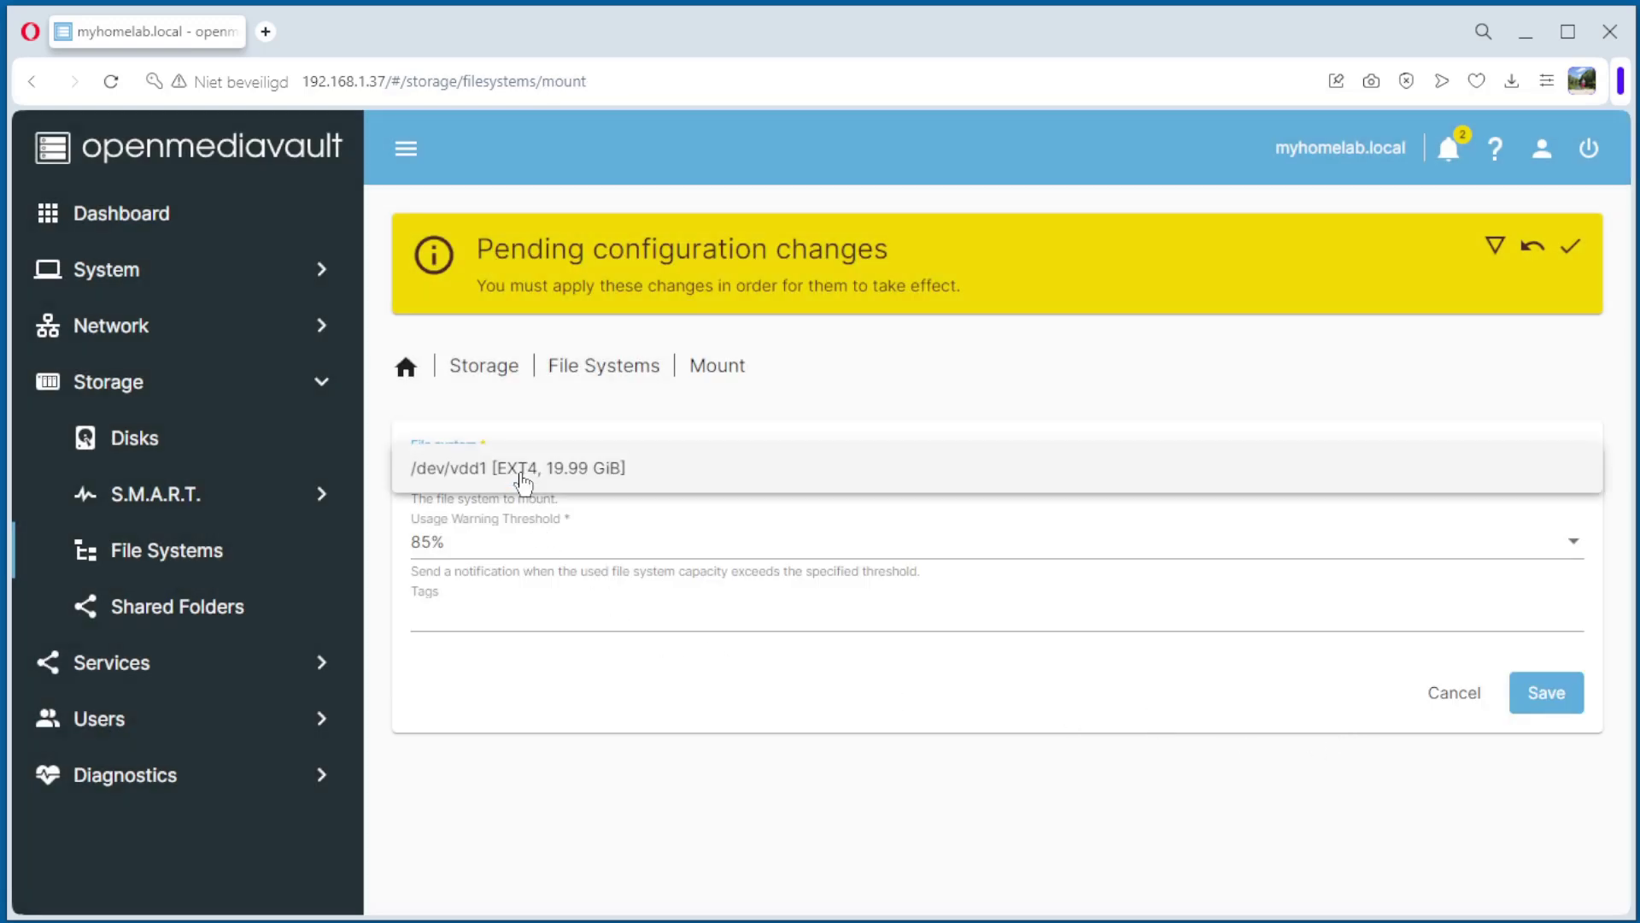
click(478, 476)
click(450, 610)
text(Disk 3)
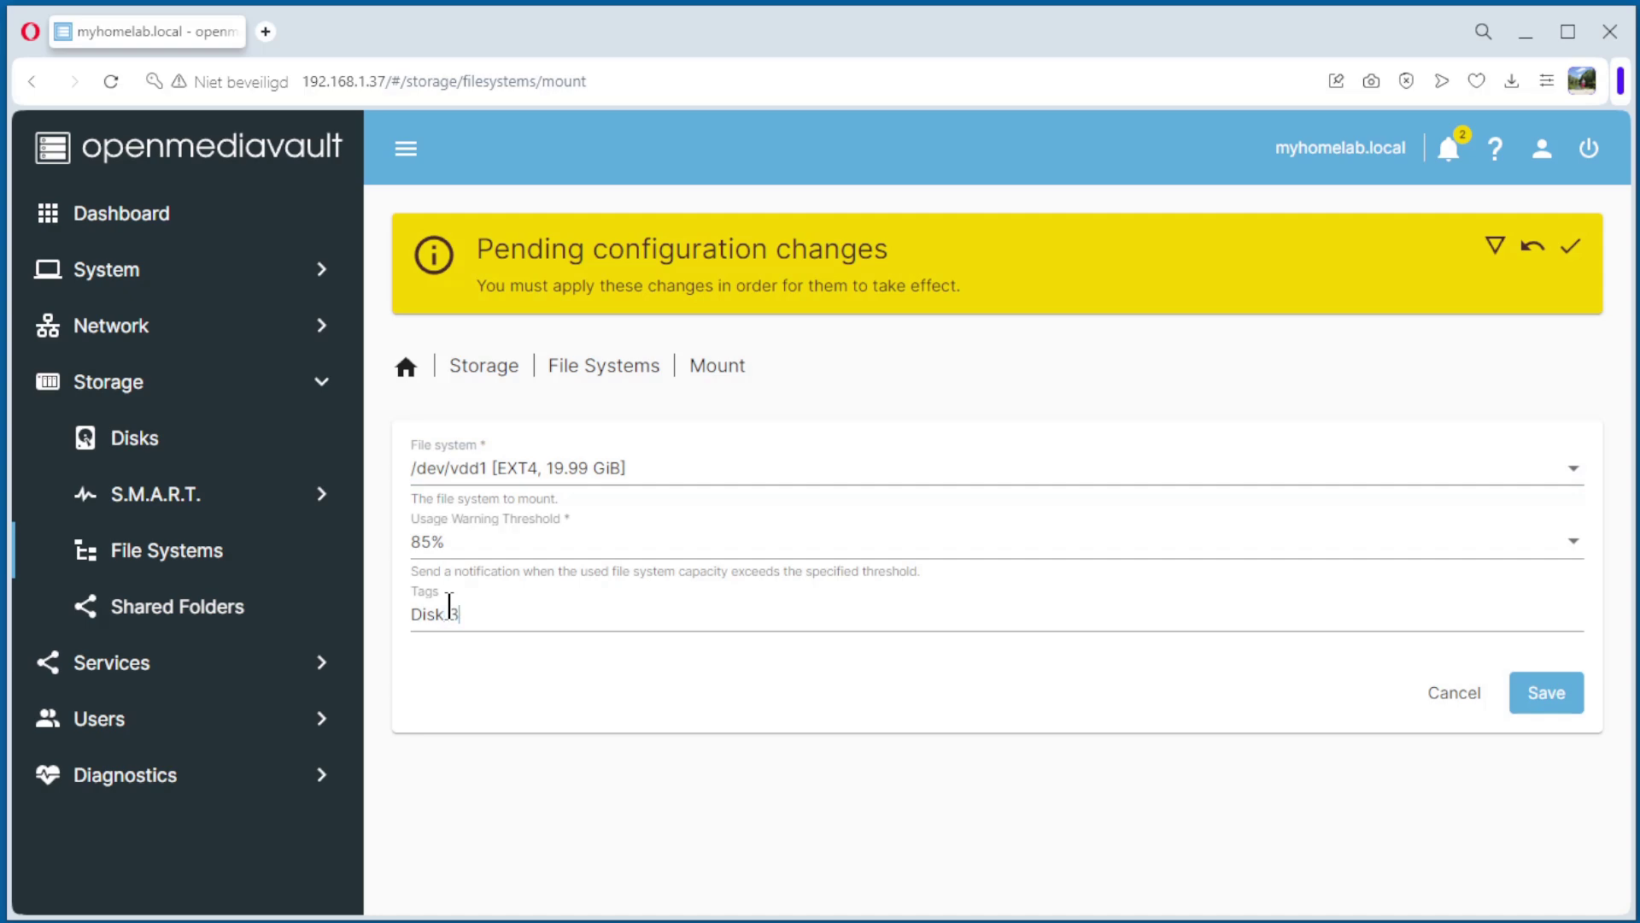
key(Return)
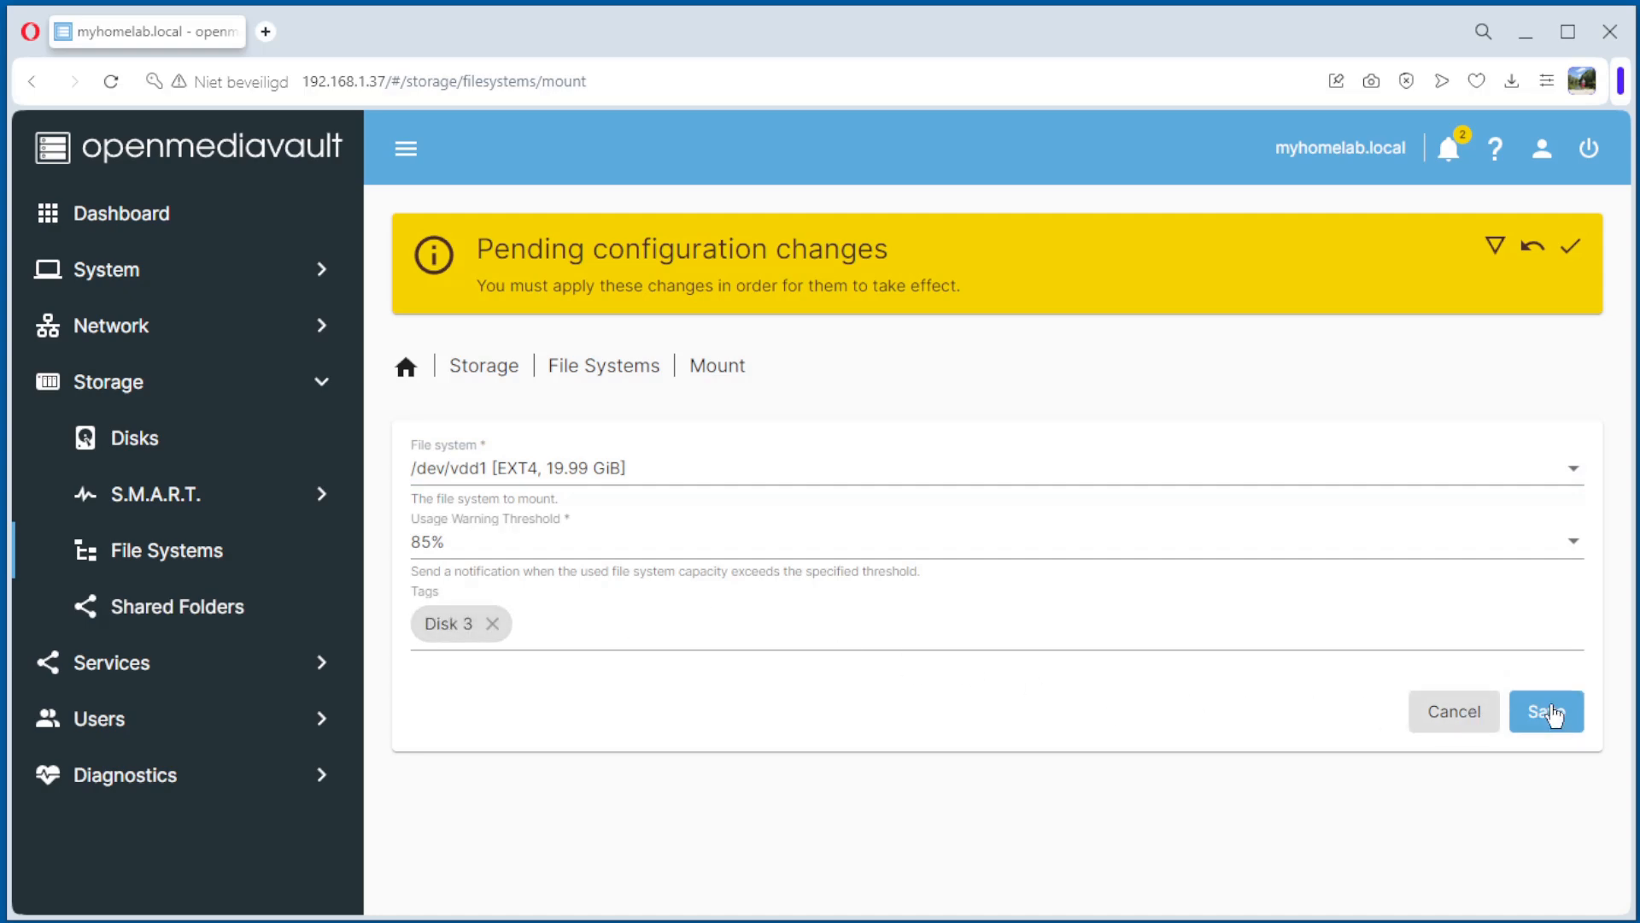
click(1554, 712)
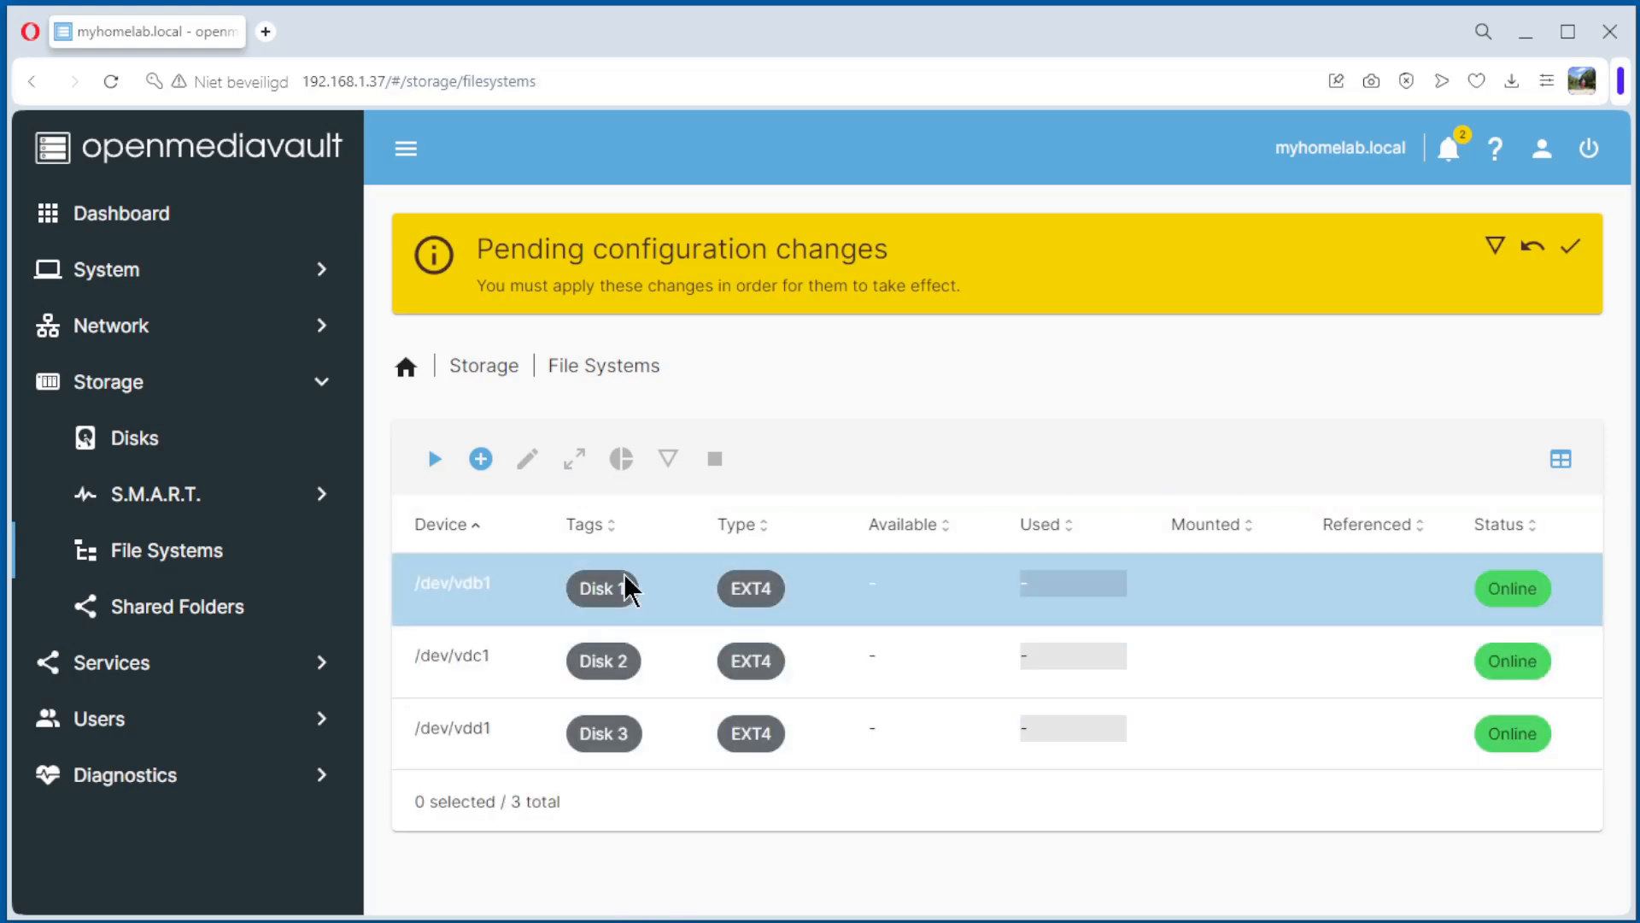
Create an EXT4 file system on /dev/vde and dismiss the creation log.
click(481, 460)
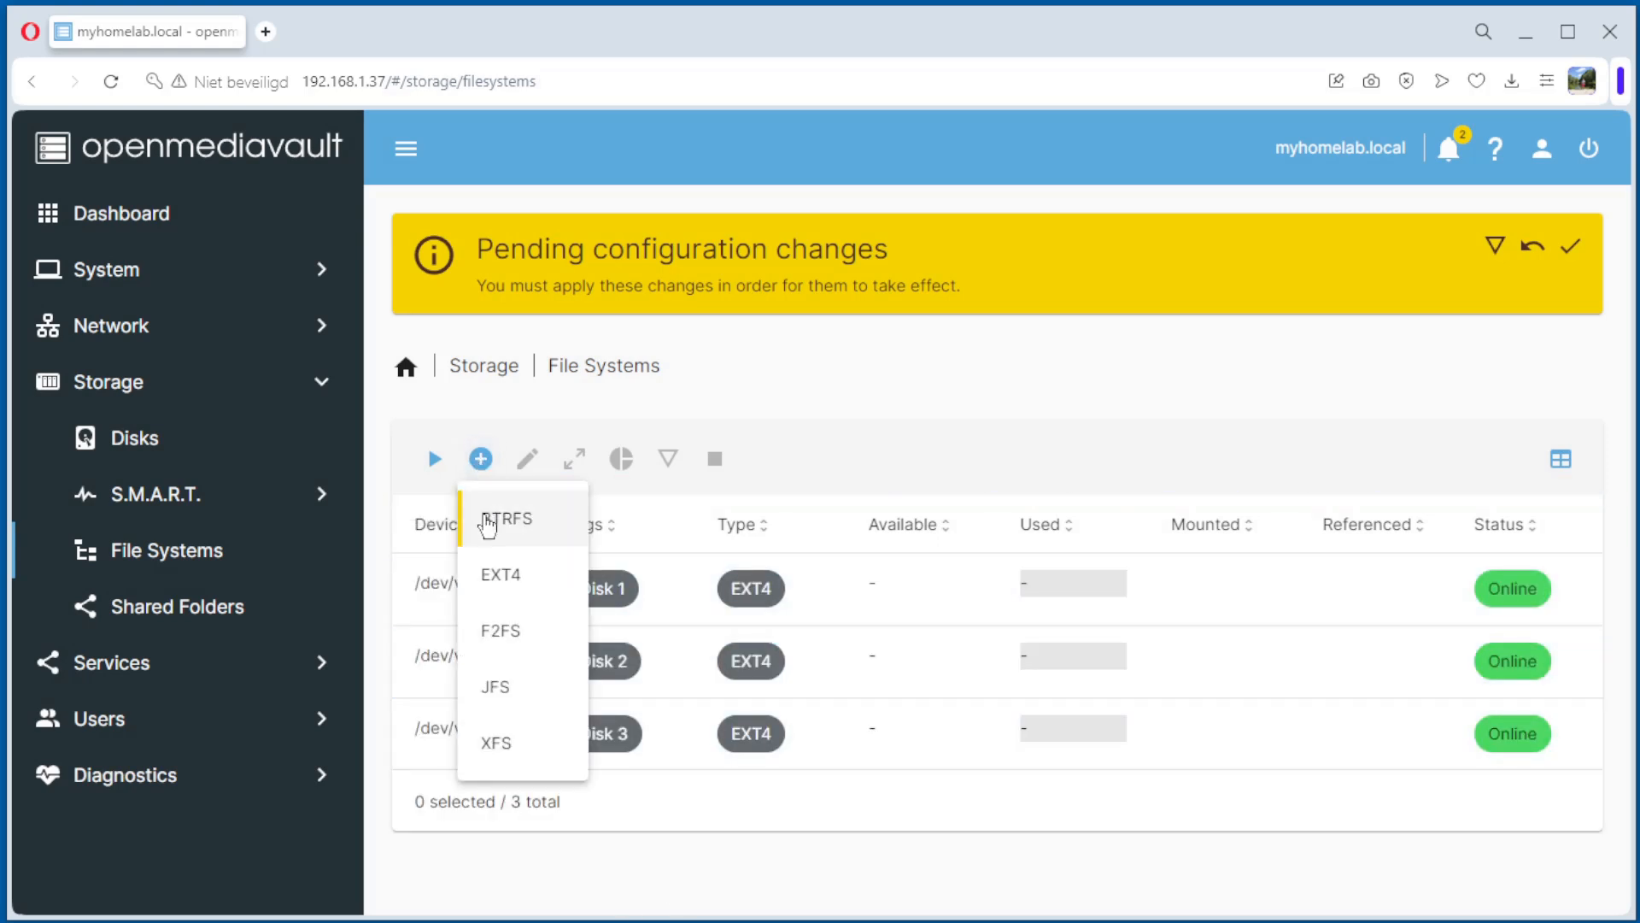
click(501, 579)
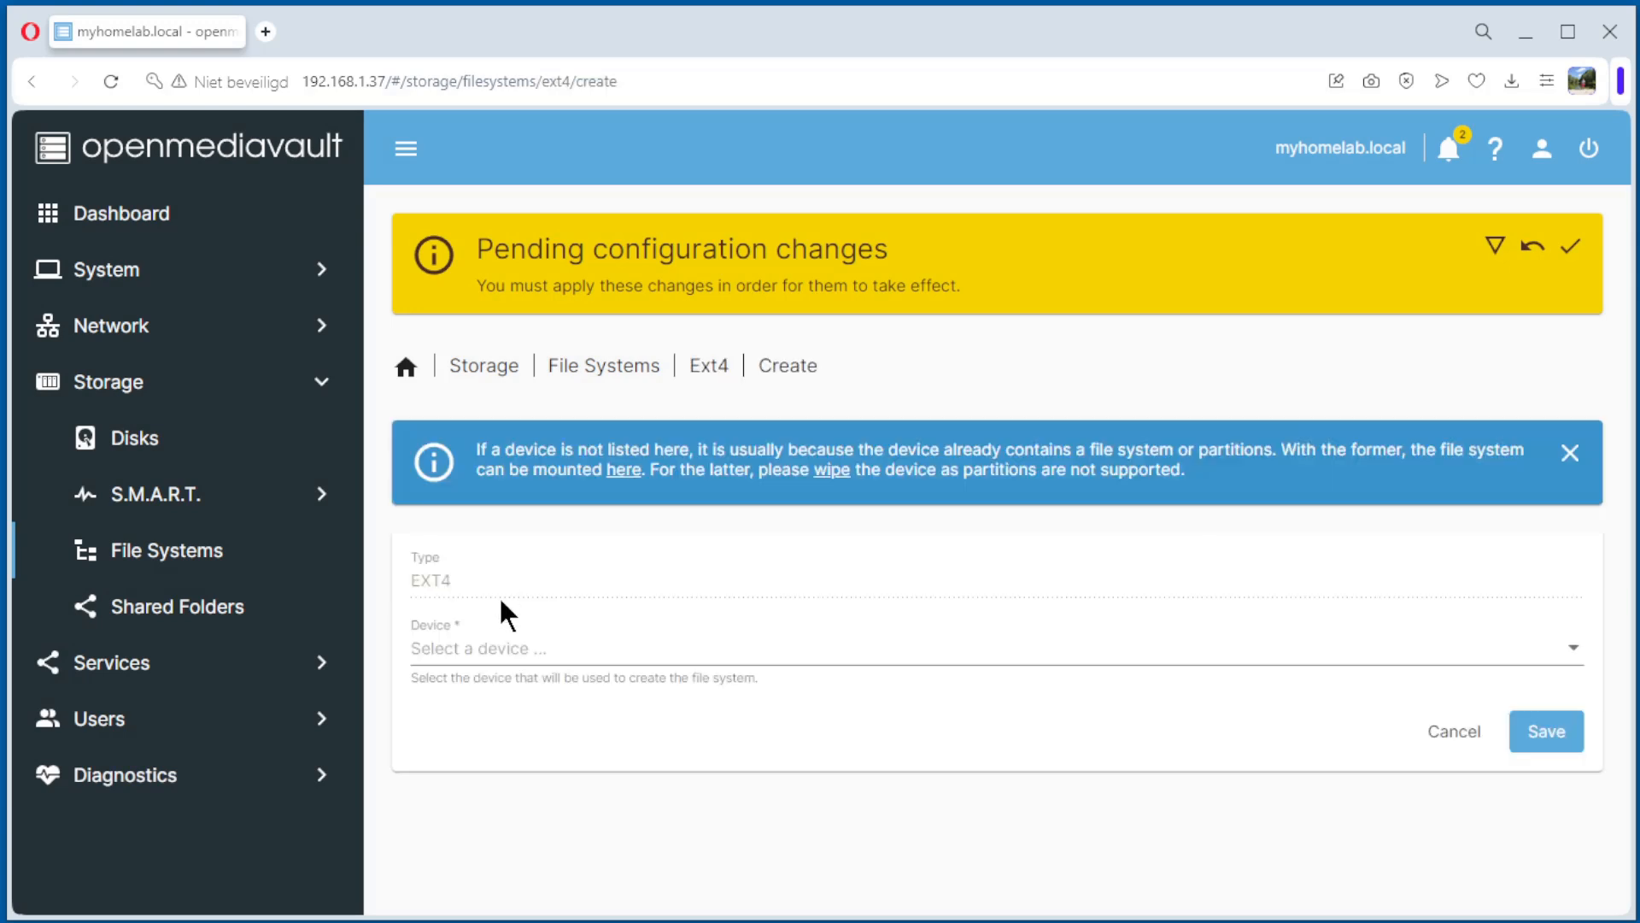
click(500, 648)
click(509, 650)
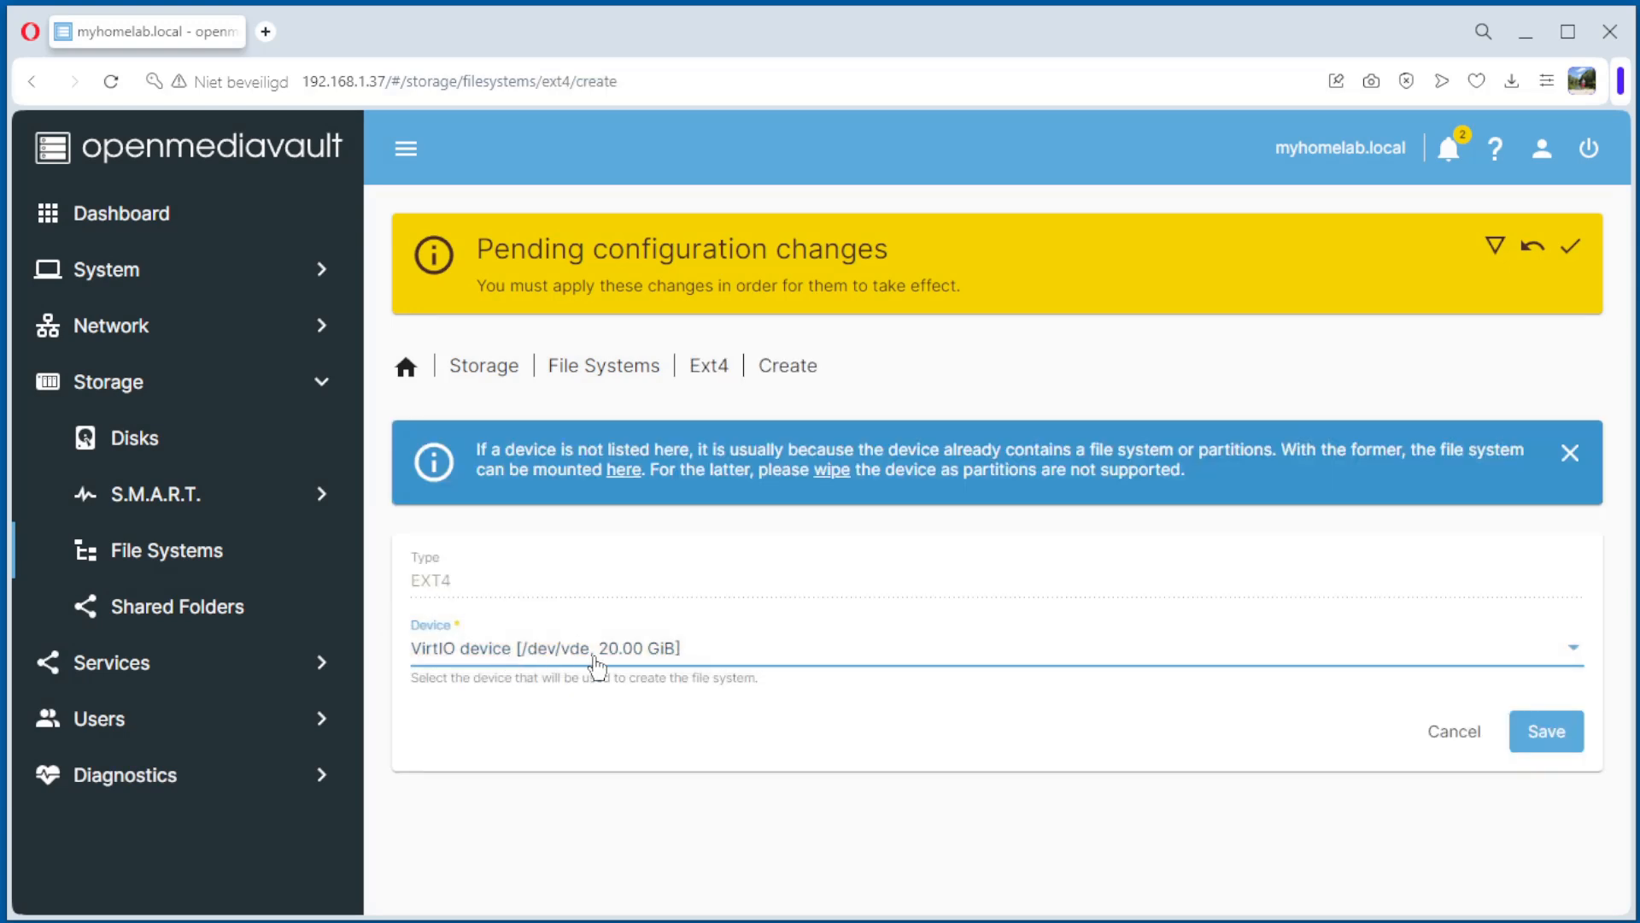
click(1547, 734)
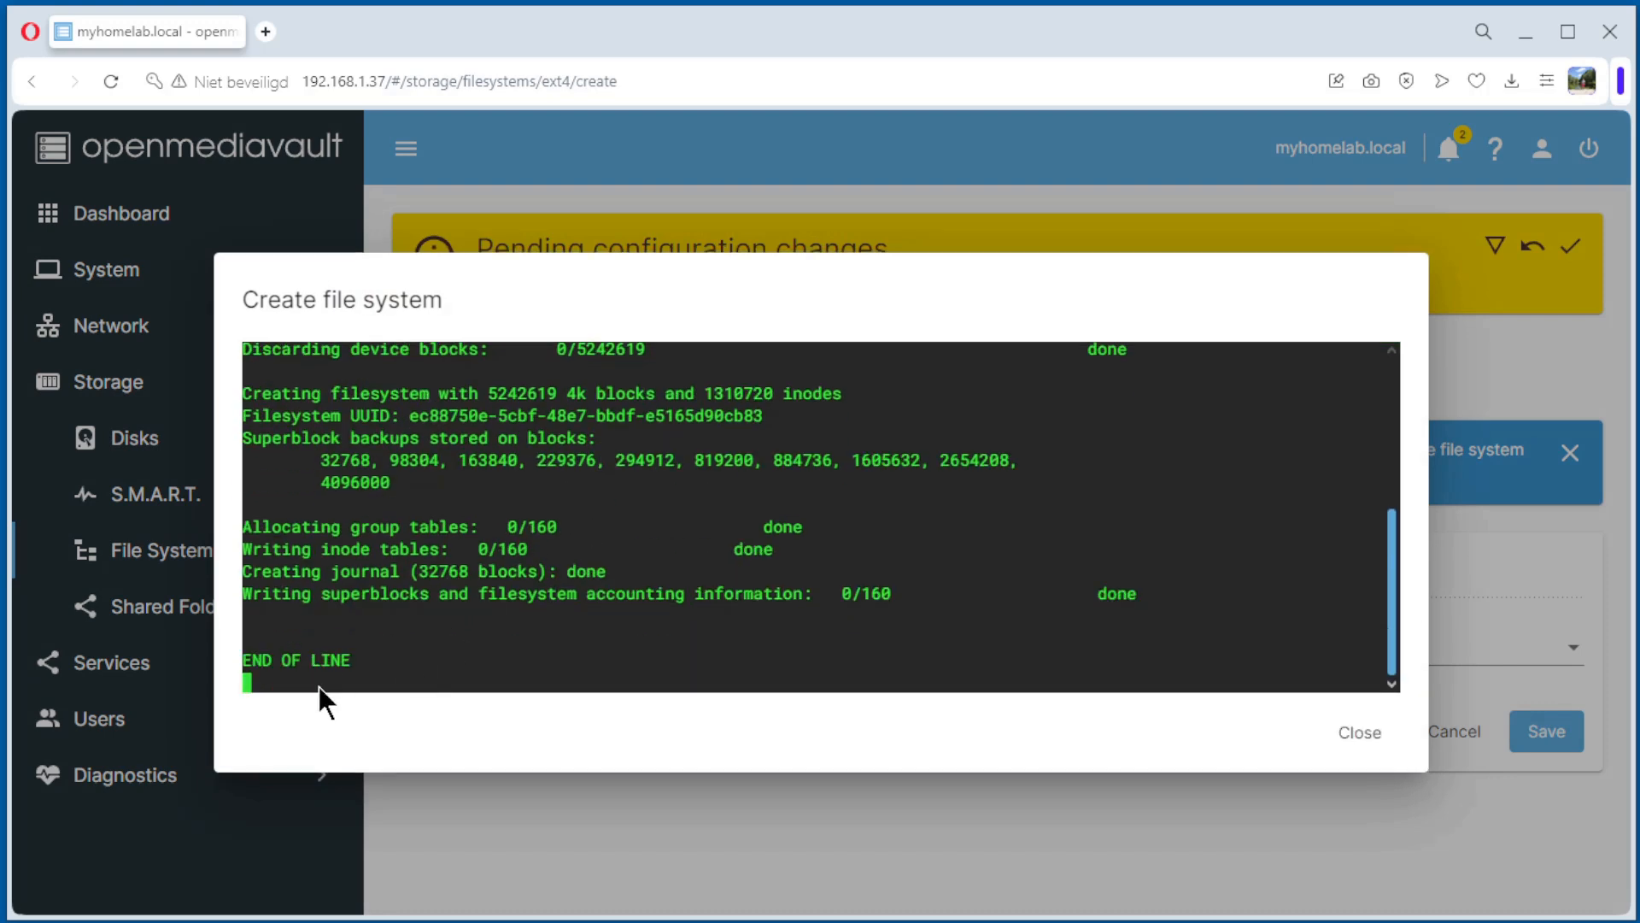
click(1359, 733)
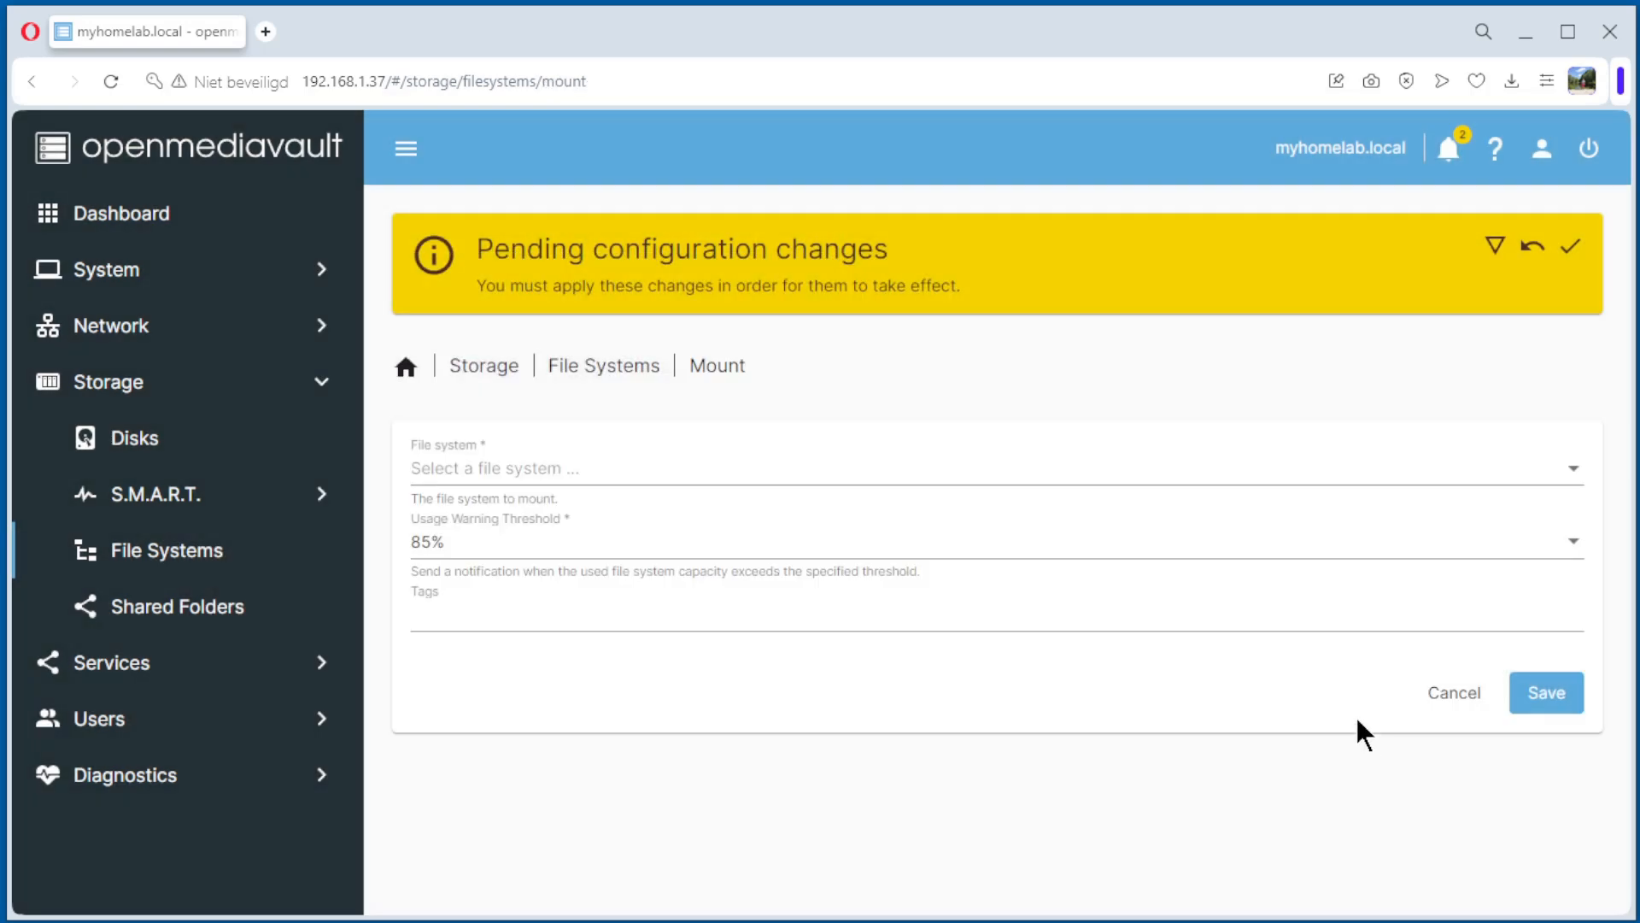
Mount /dev/vde1 with the tag 'Disk 4' and save it.
click(486, 489)
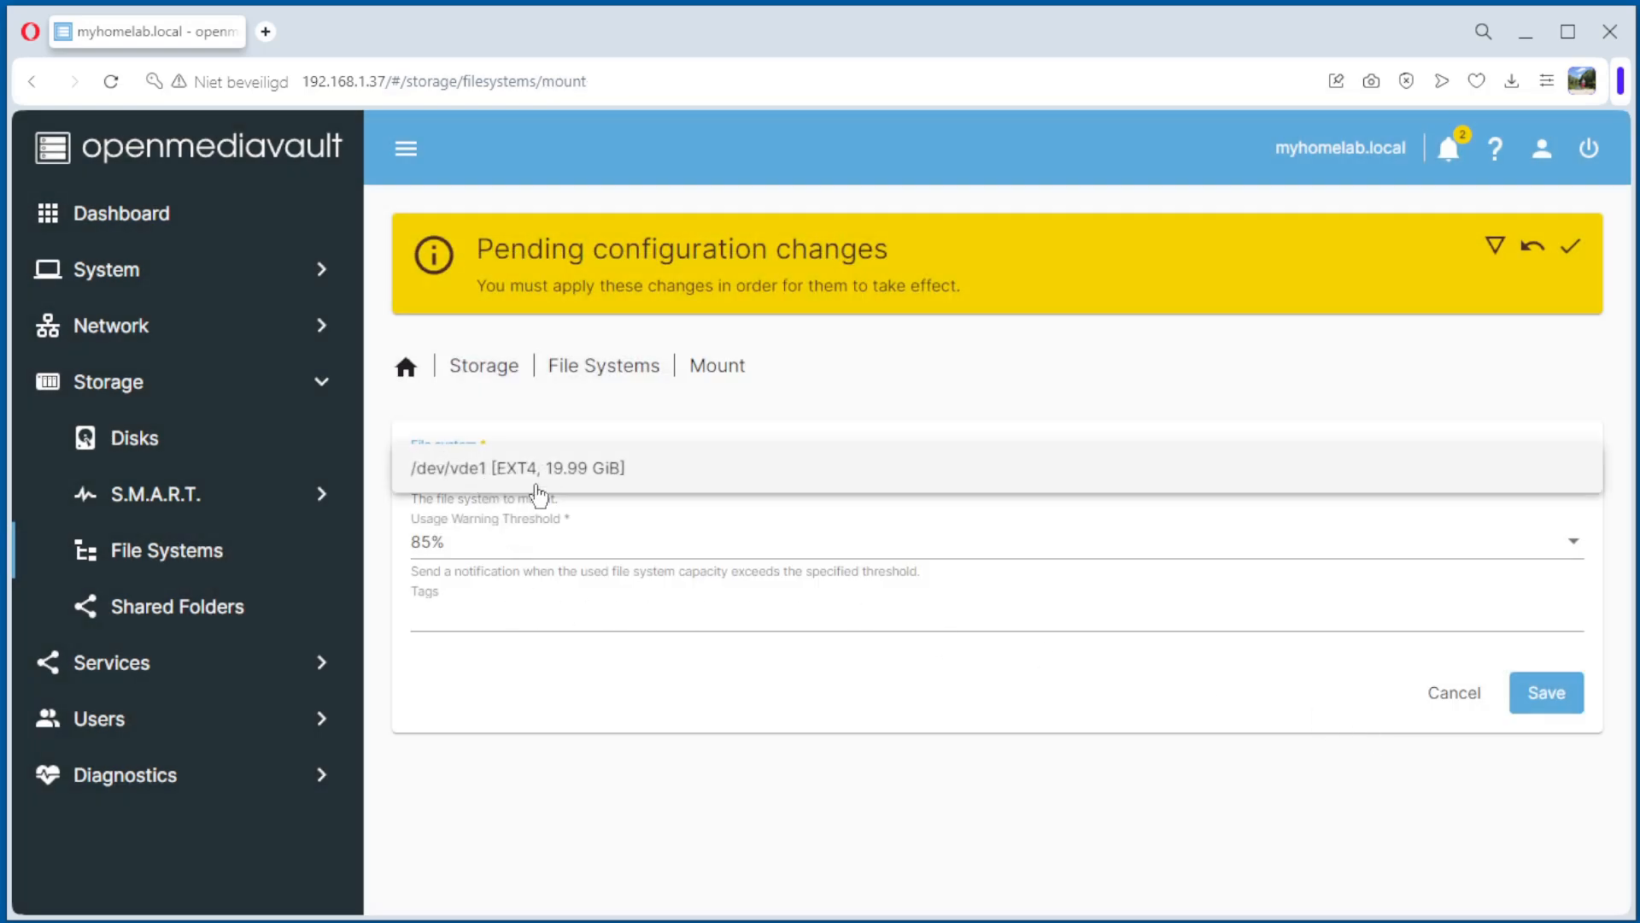
click(539, 485)
click(476, 618)
text(Disk 4)
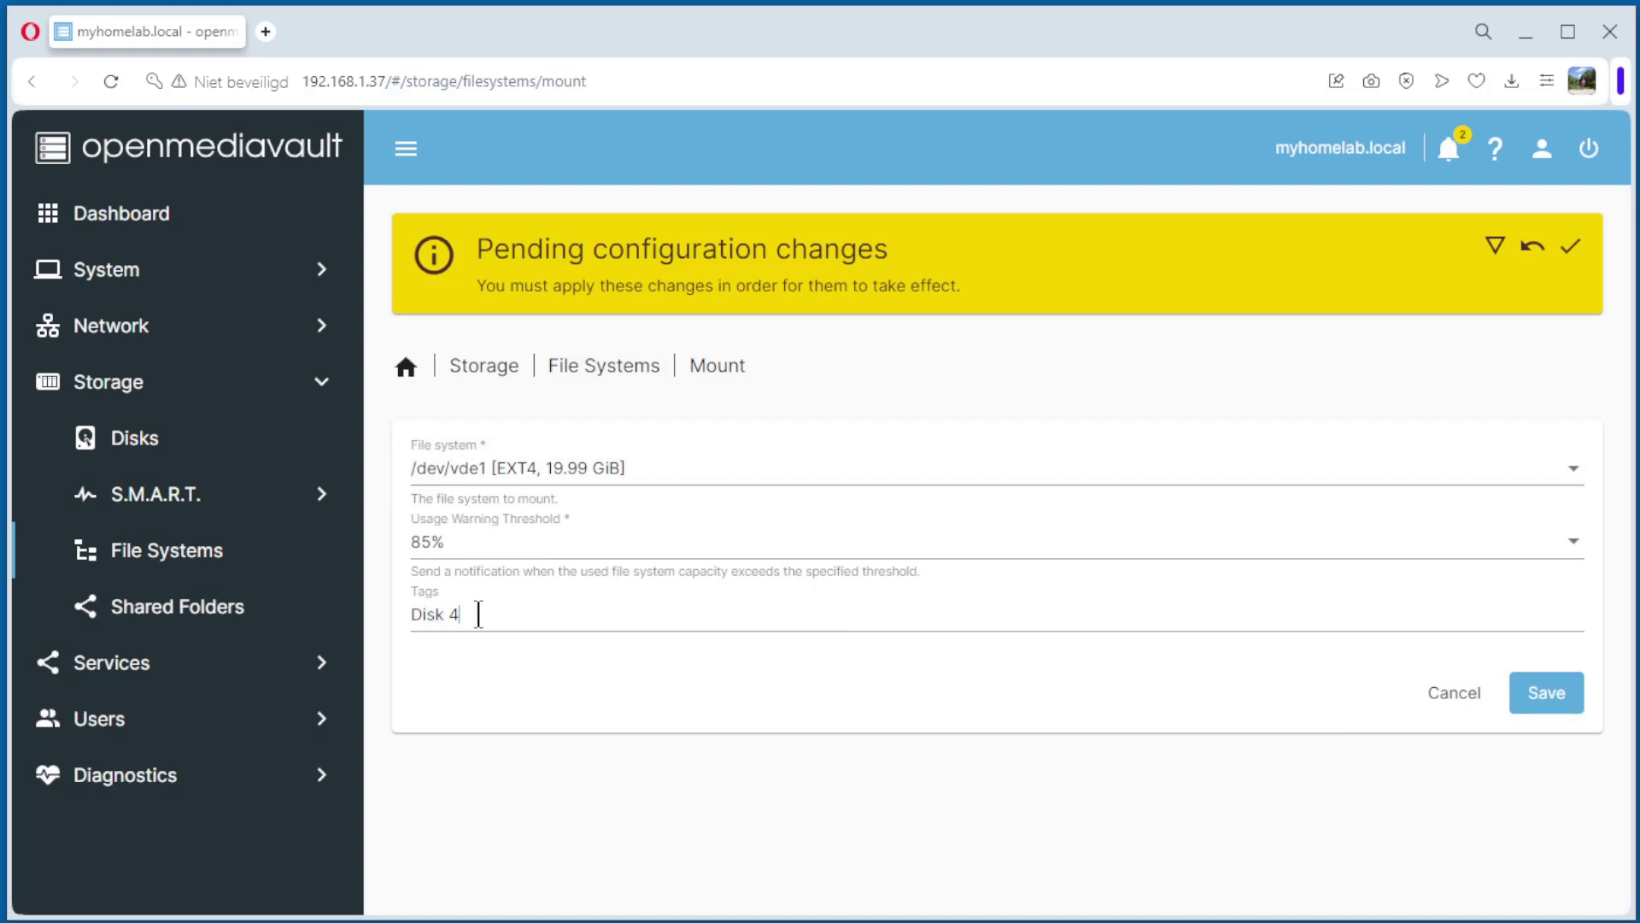
click(1526, 700)
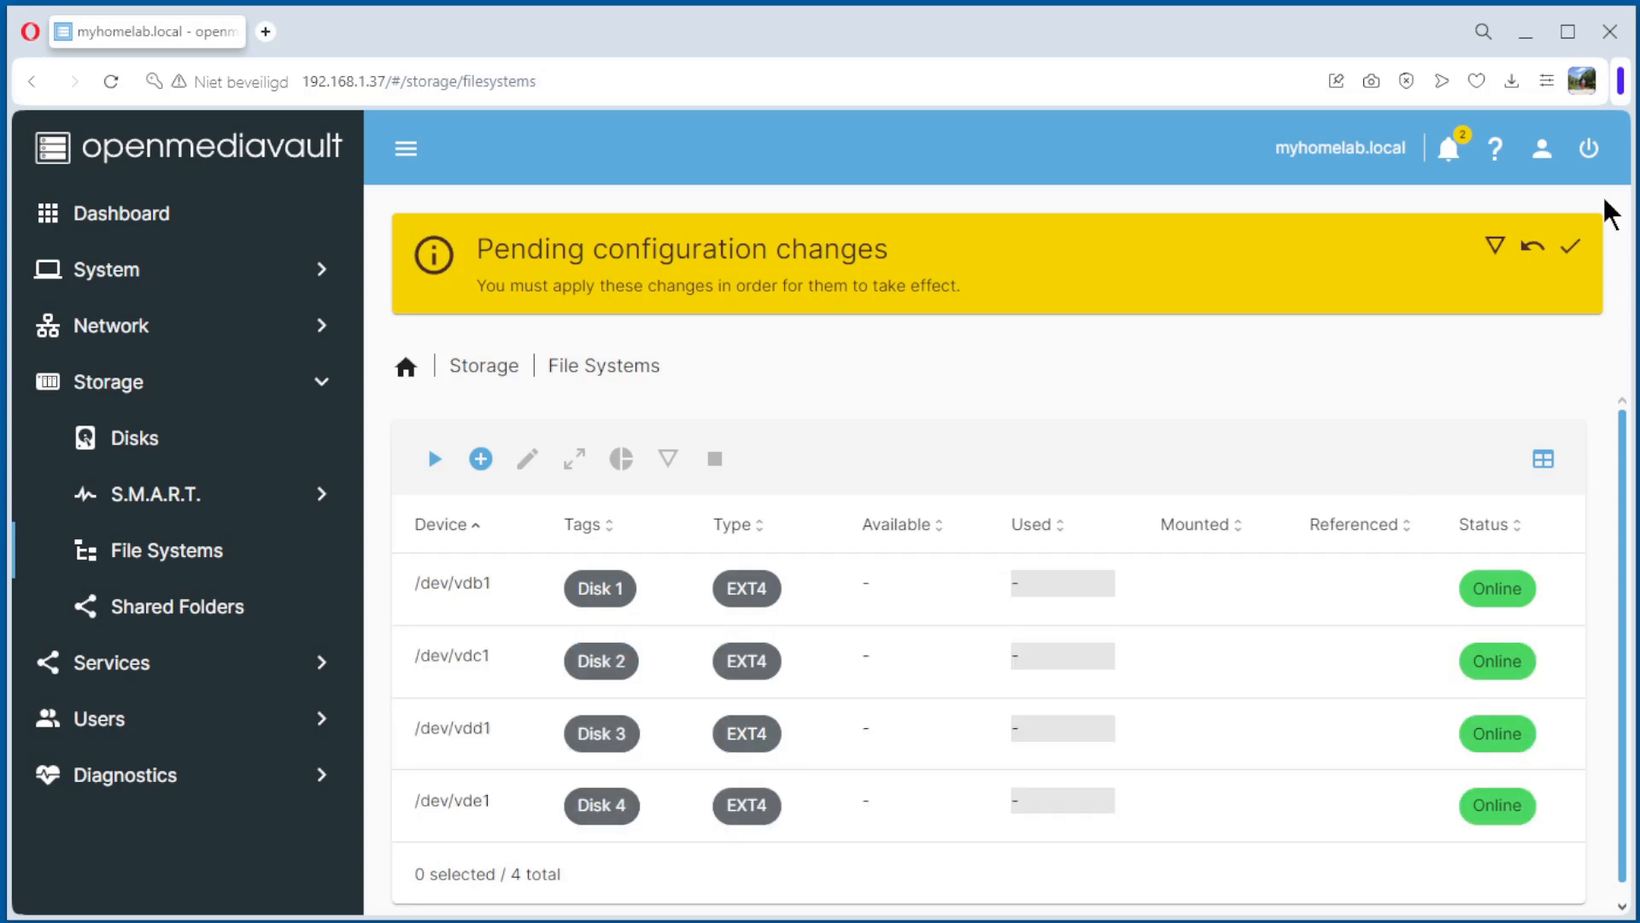
Confirm applying the pending changes so all four tagged disks get mounted.
click(1571, 250)
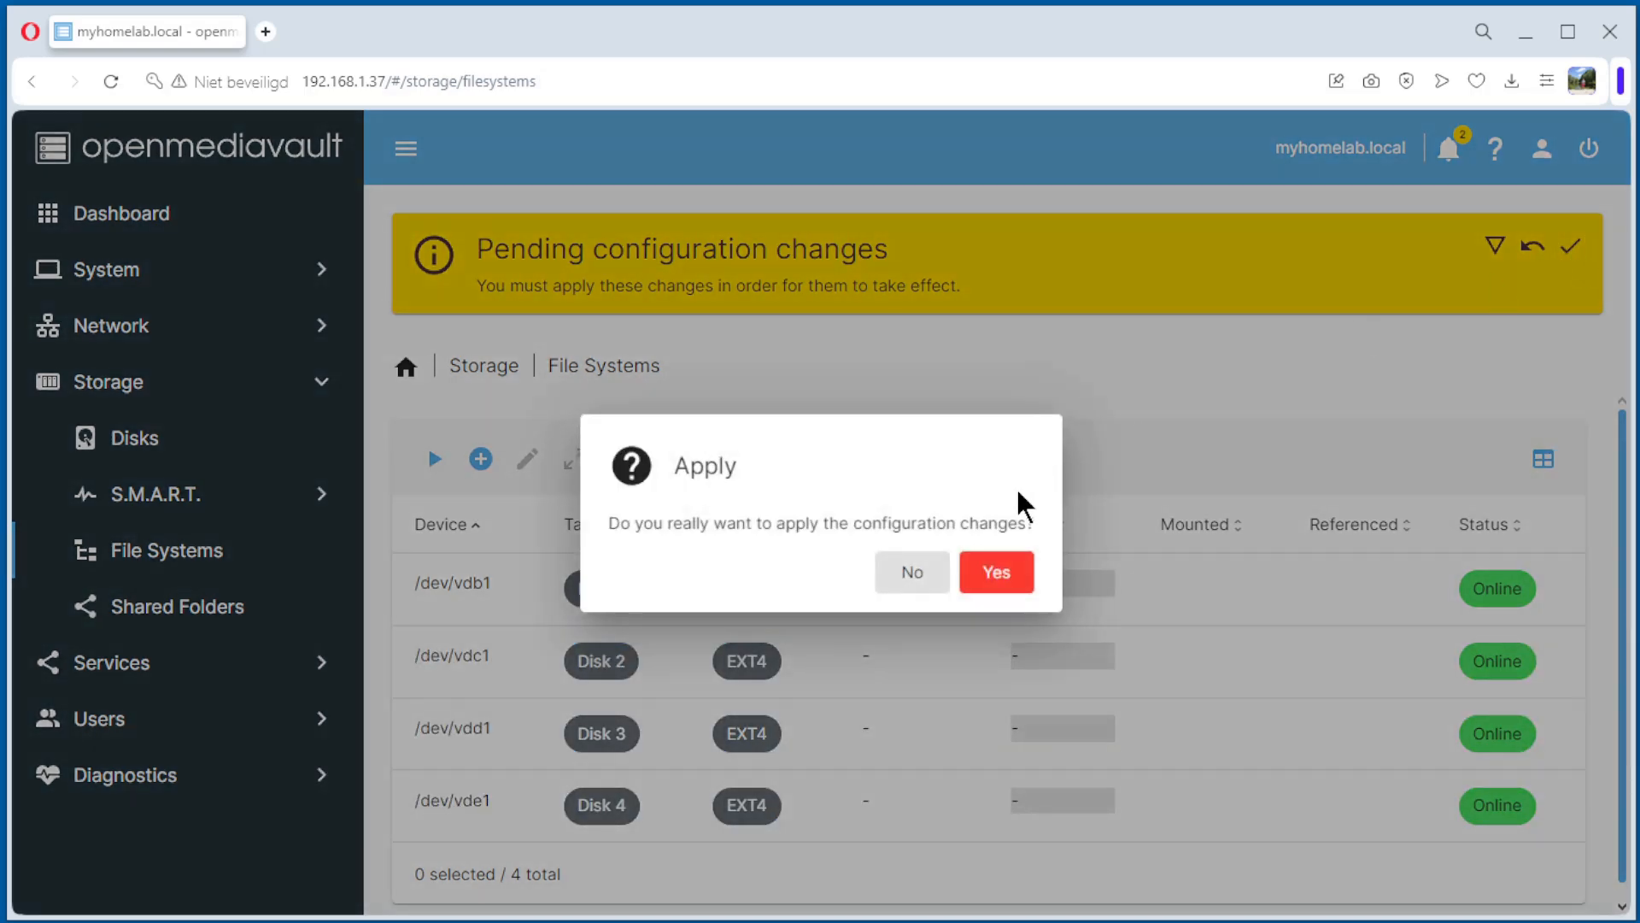
click(985, 584)
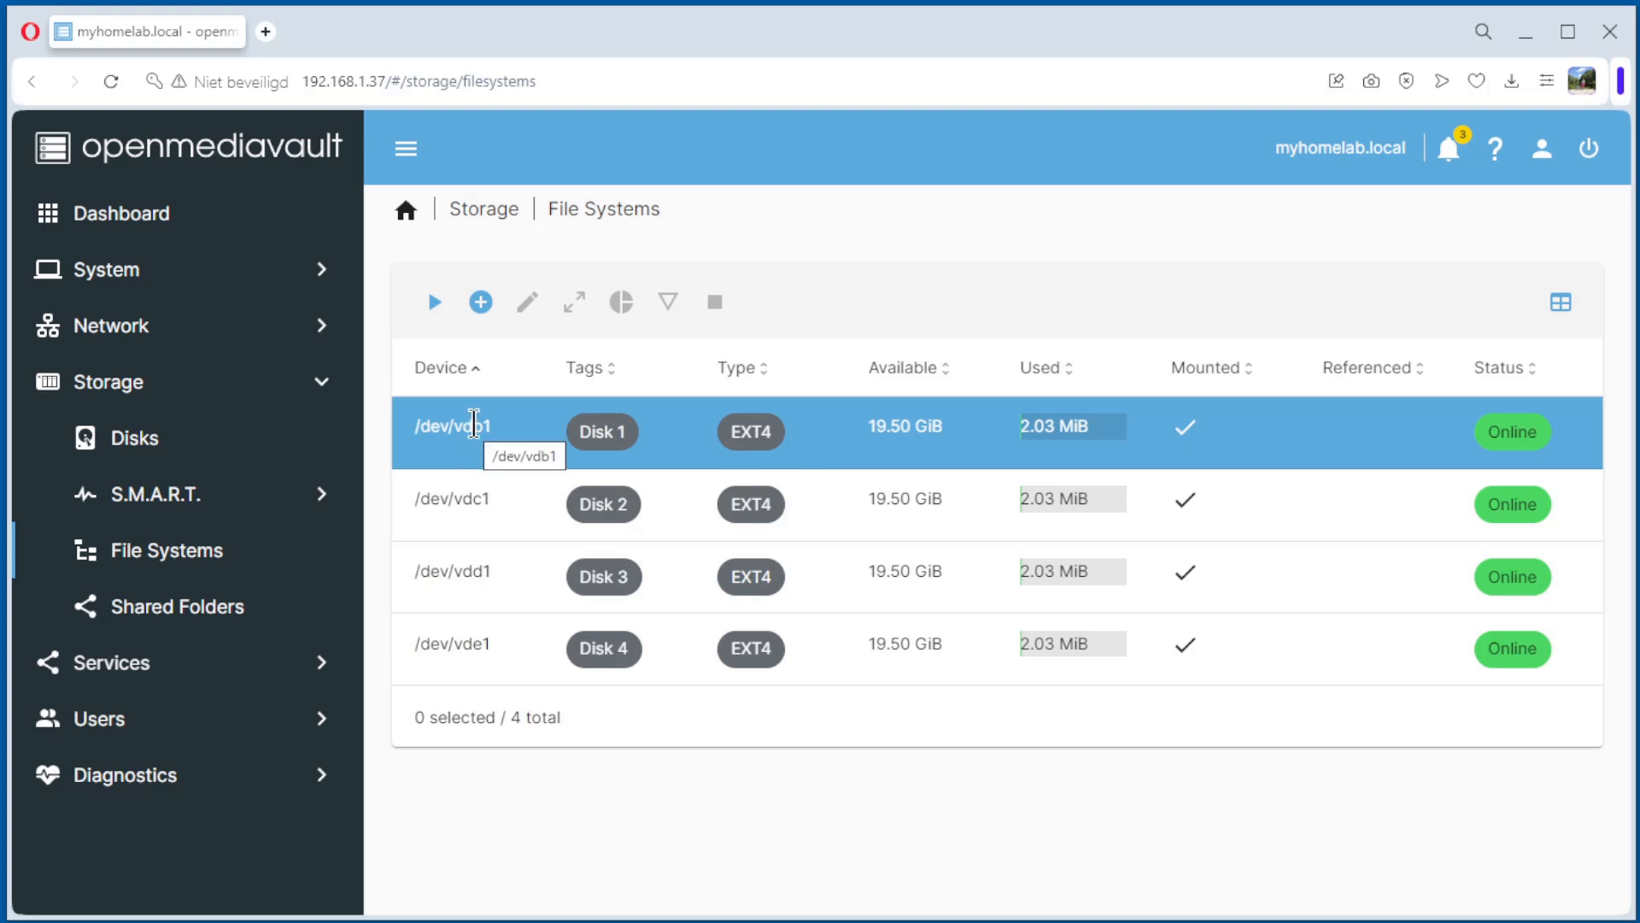
Go to System > Plugins and select the openmediavault-sharerootfs row.
click(109, 272)
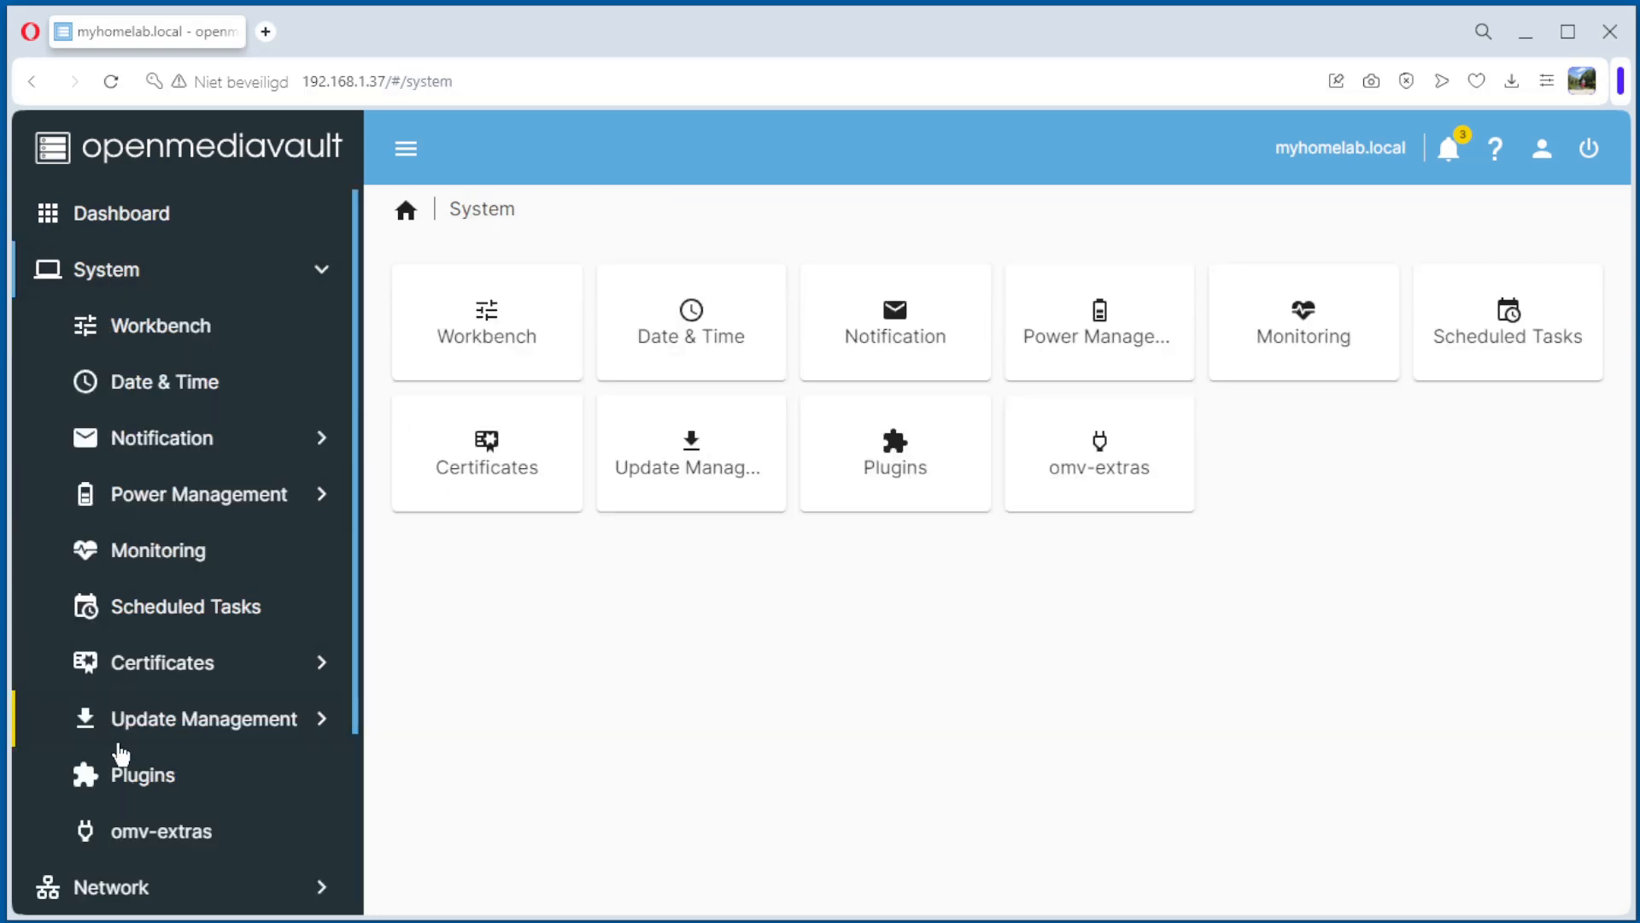
click(124, 775)
click(789, 633)
scroll(792, 628, down, 1)
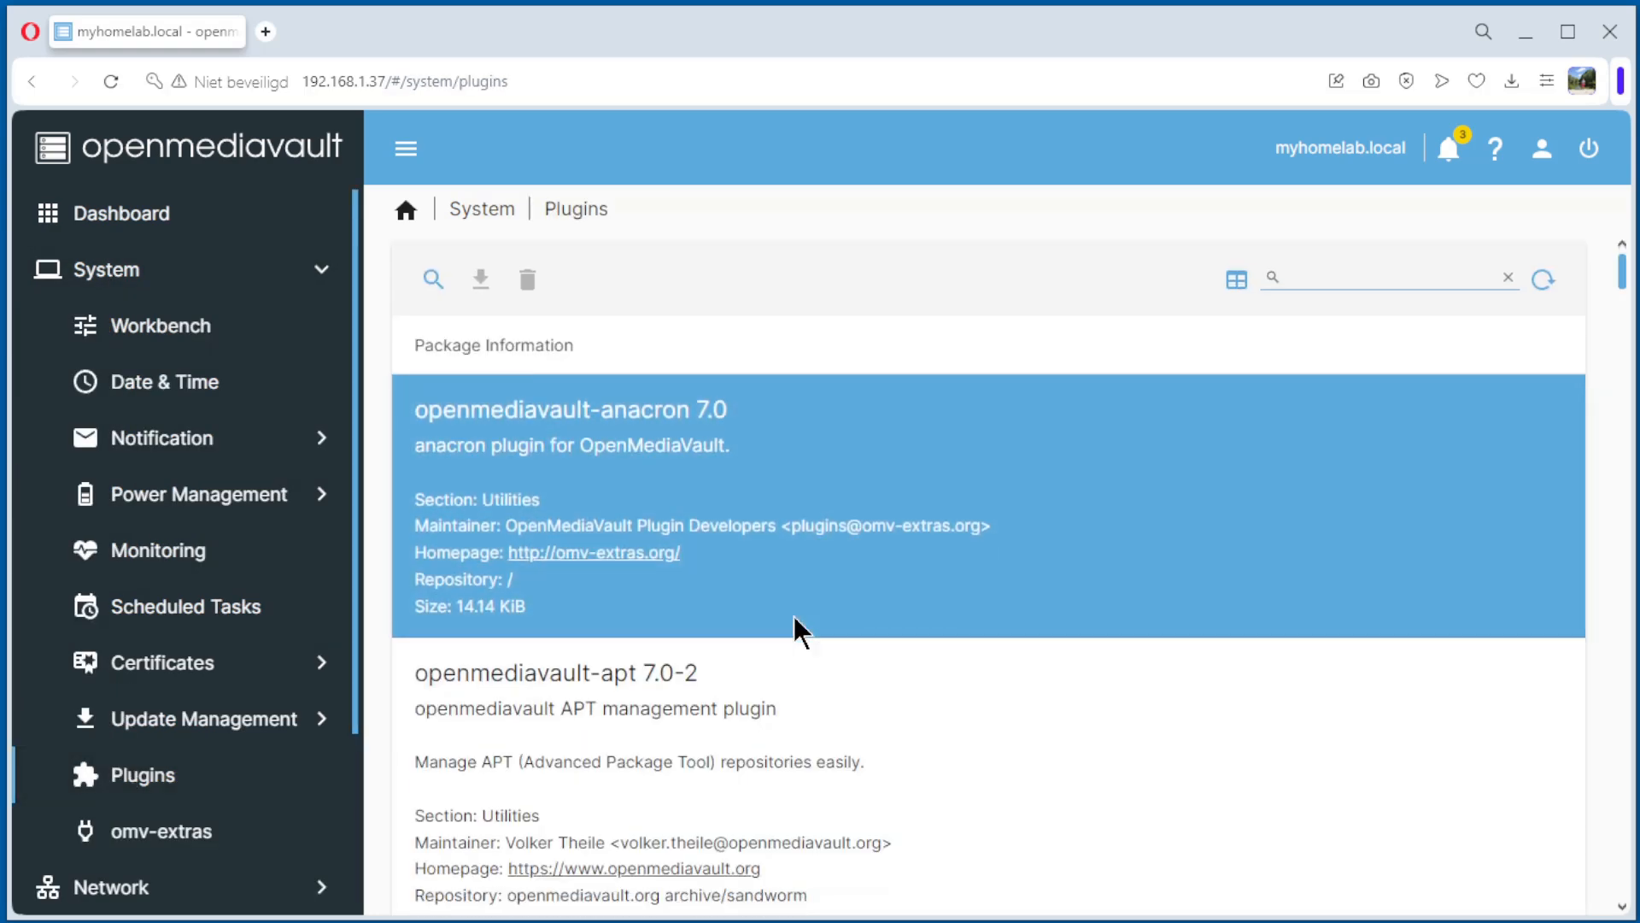
scroll(794, 628, down, 5)
scroll(794, 628, down, 5)
scroll(793, 628, down, 5)
scroll(793, 628, down, 5)
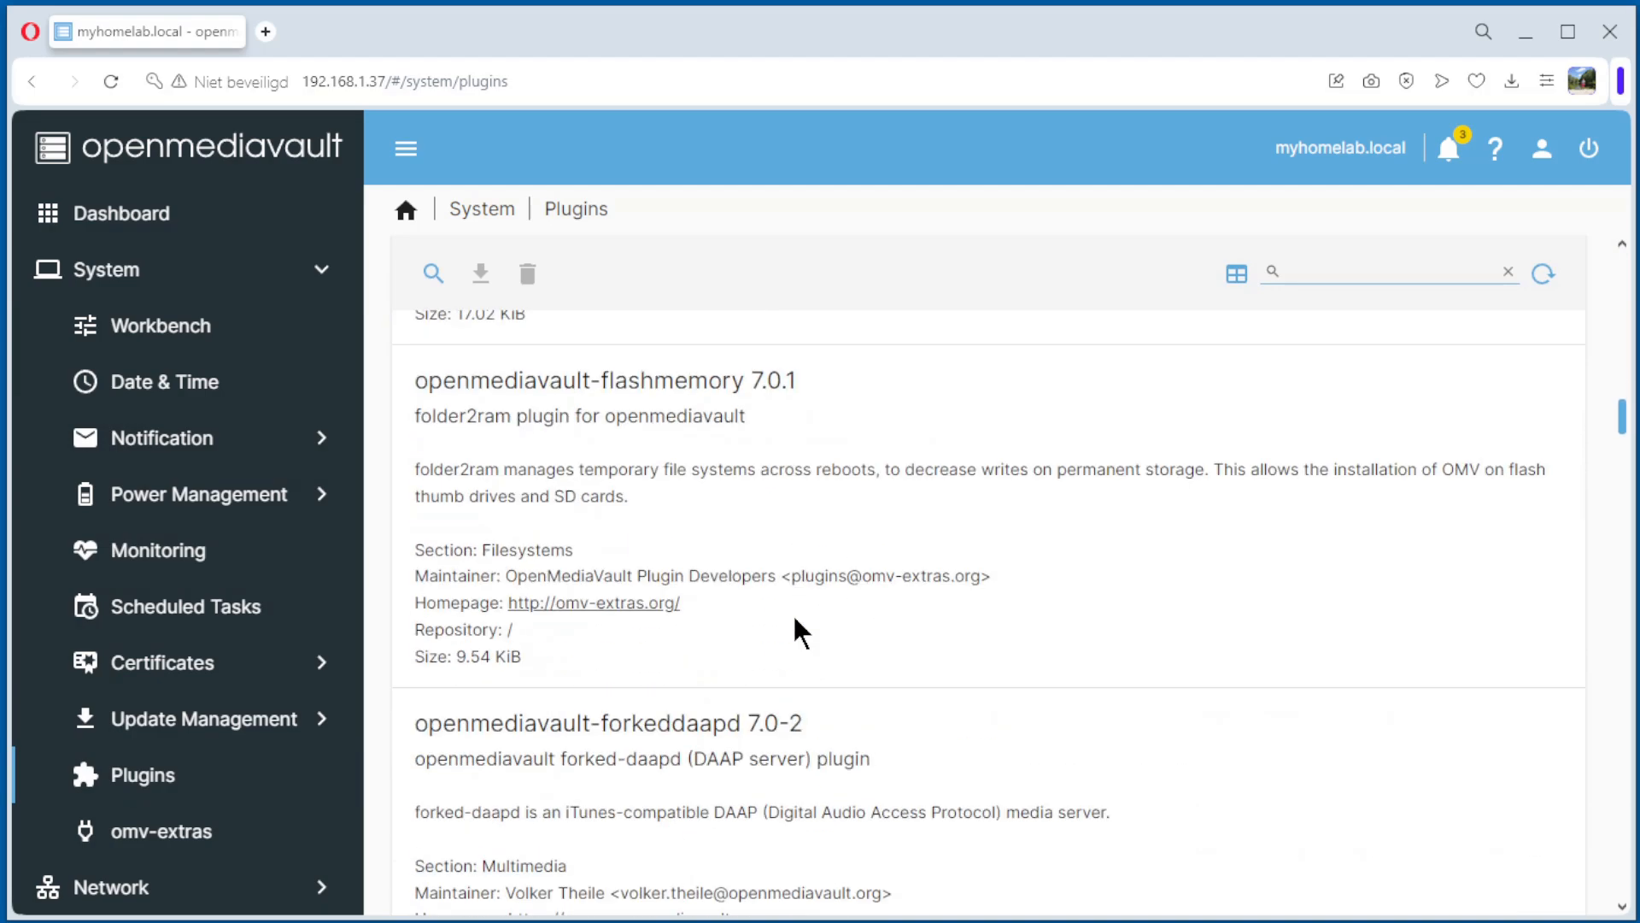
scroll(795, 628, down, 5)
scroll(795, 628, down, 5)
scroll(794, 628, down, 5)
scroll(795, 628, down, 5)
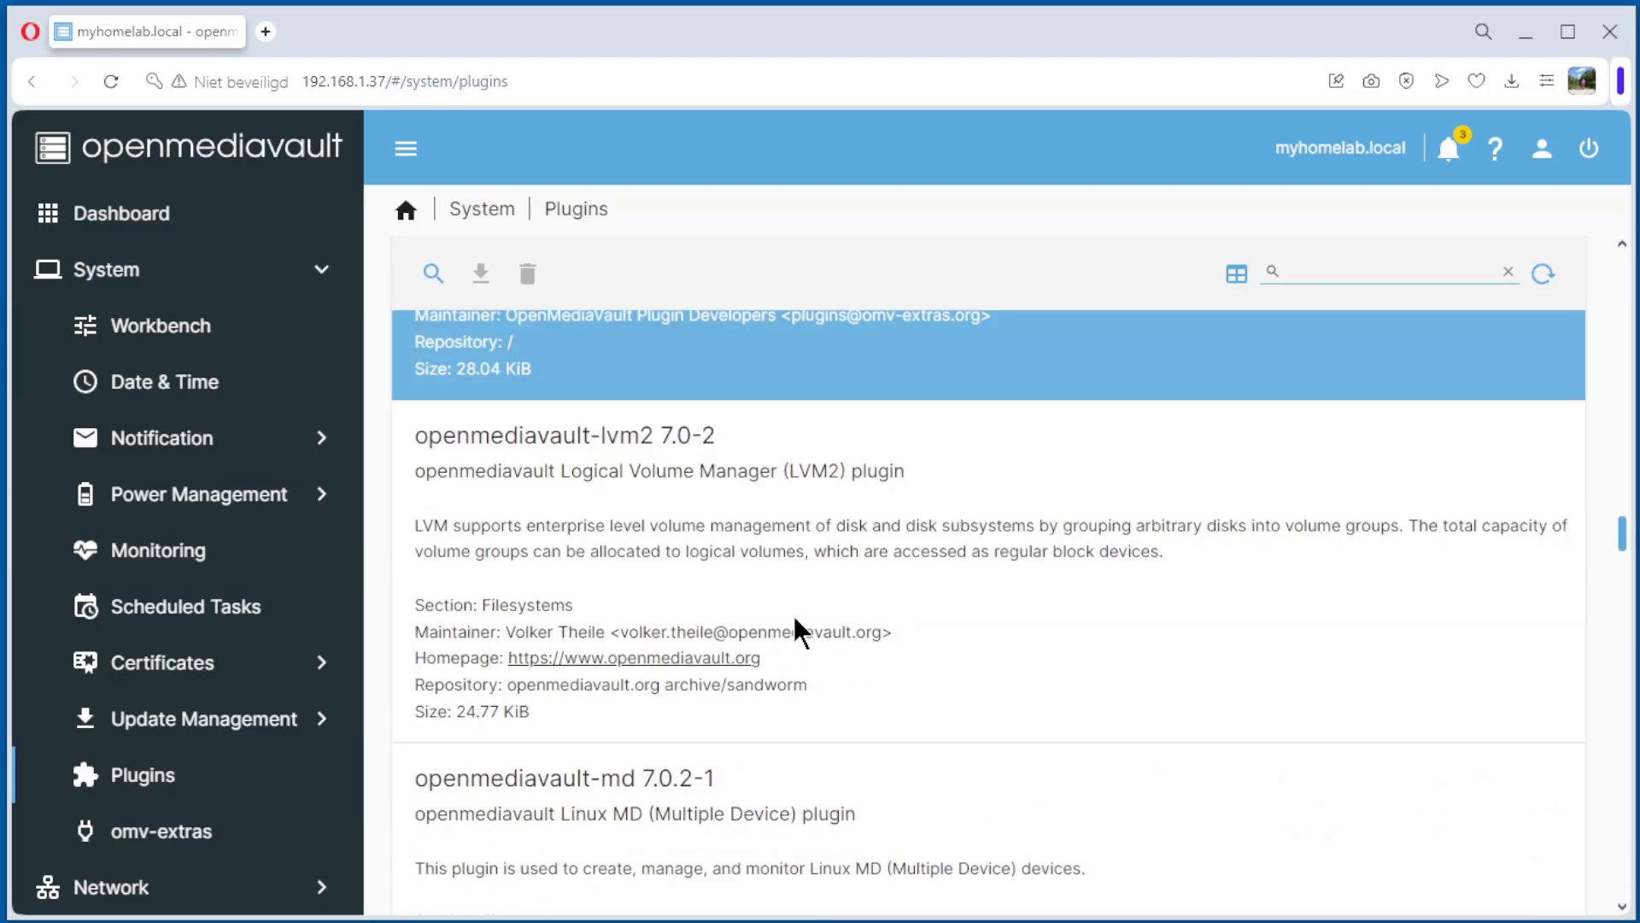
scroll(795, 631, down, 5)
scroll(795, 631, down, 5)
scroll(794, 631, down, 5)
scroll(796, 630, down, 5)
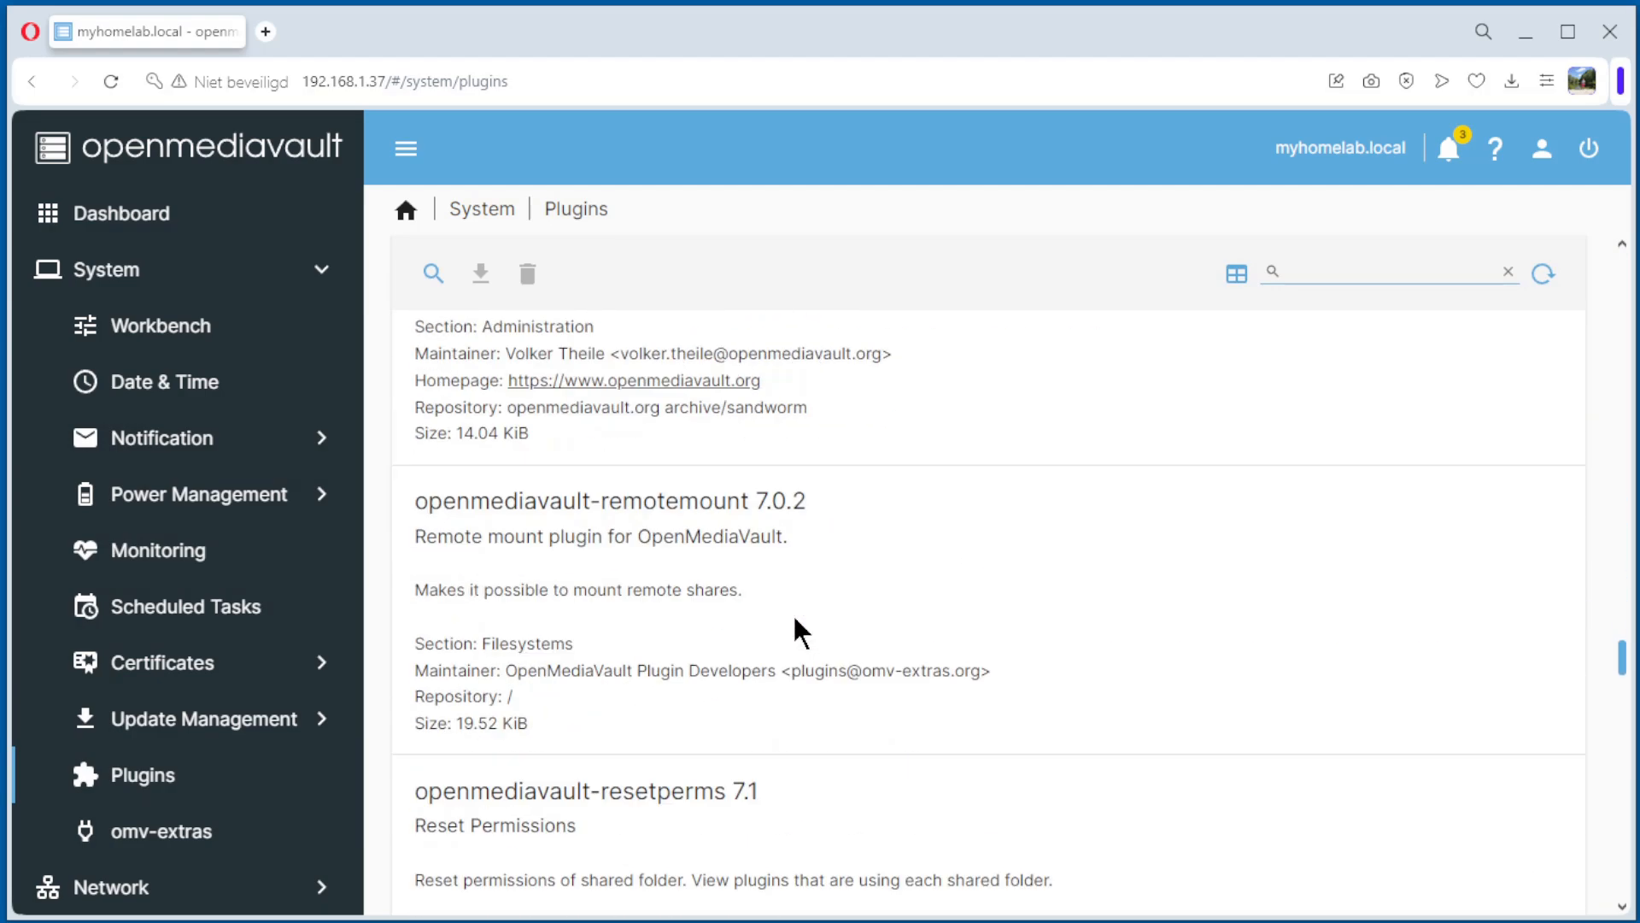
scroll(795, 630, down, 5)
scroll(795, 630, down, 5)
scroll(794, 630, down, 5)
scroll(795, 630, down, 5)
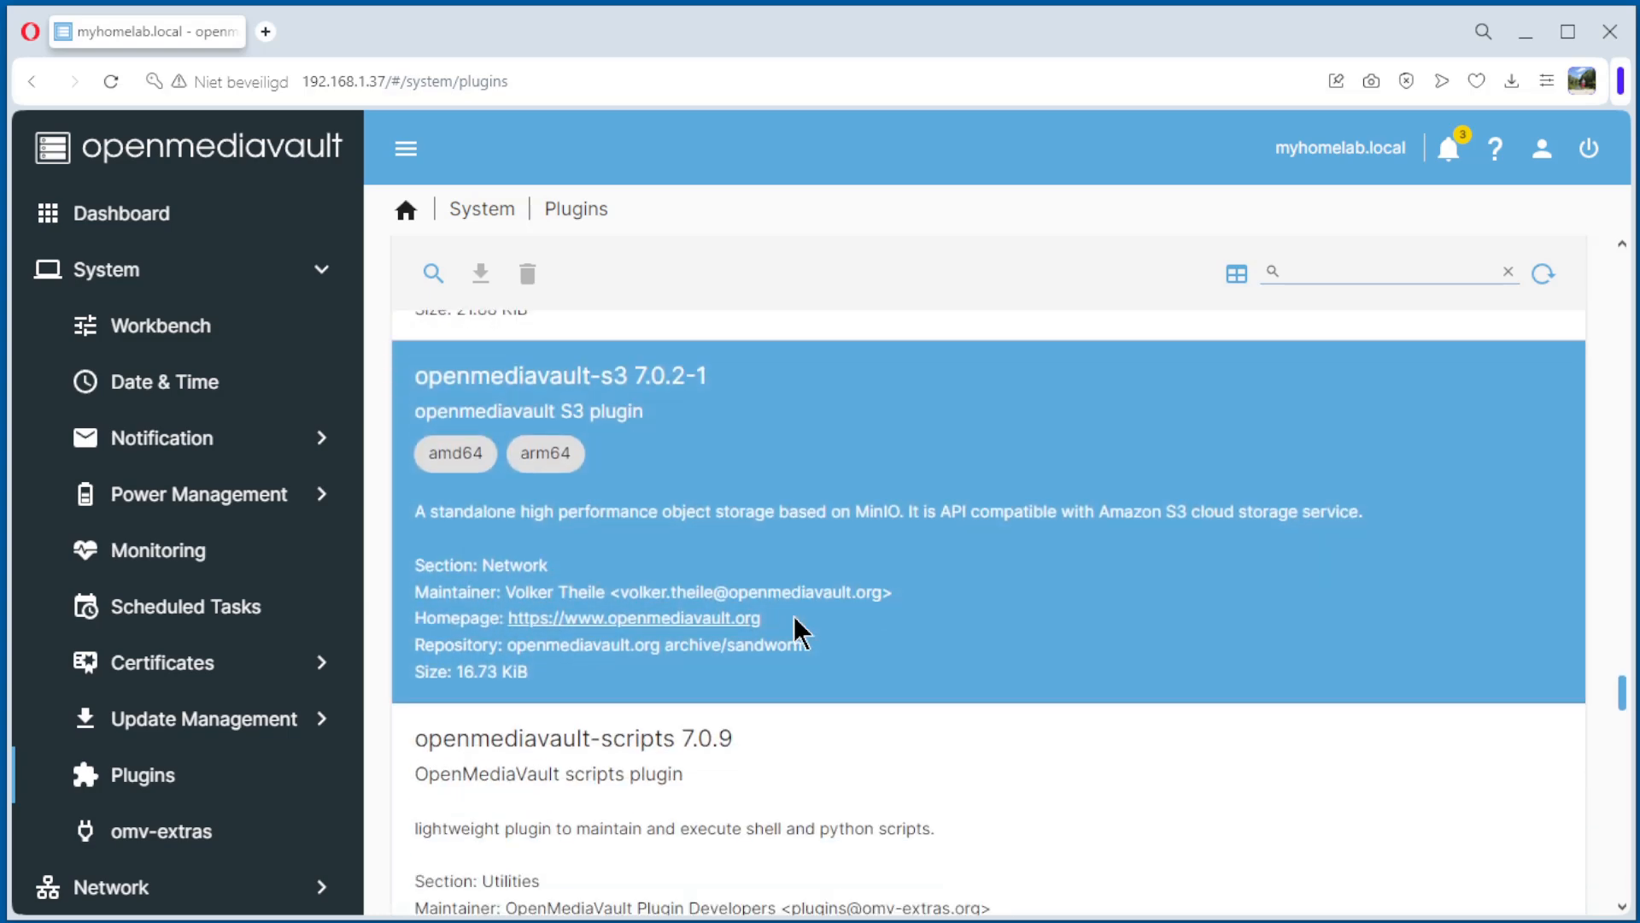
scroll(795, 628, down, 1)
scroll(795, 627, down, 1)
scroll(796, 628, down, 2)
scroll(794, 631, up, 1)
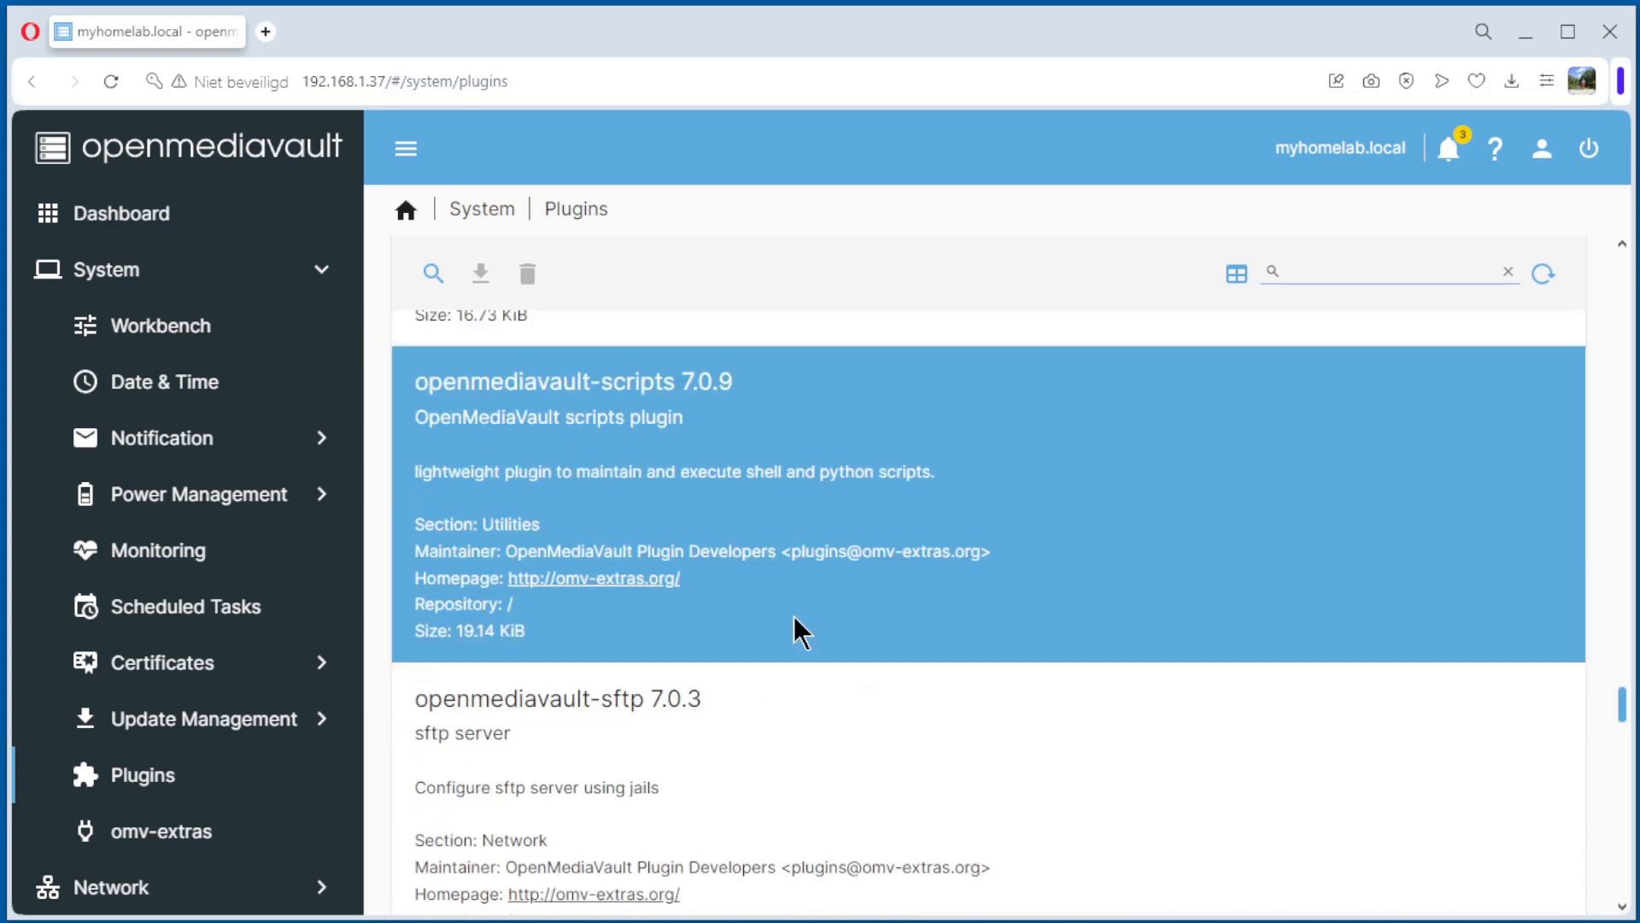
scroll(795, 632, up, 2)
scroll(795, 631, up, 3)
scroll(795, 631, up, 2)
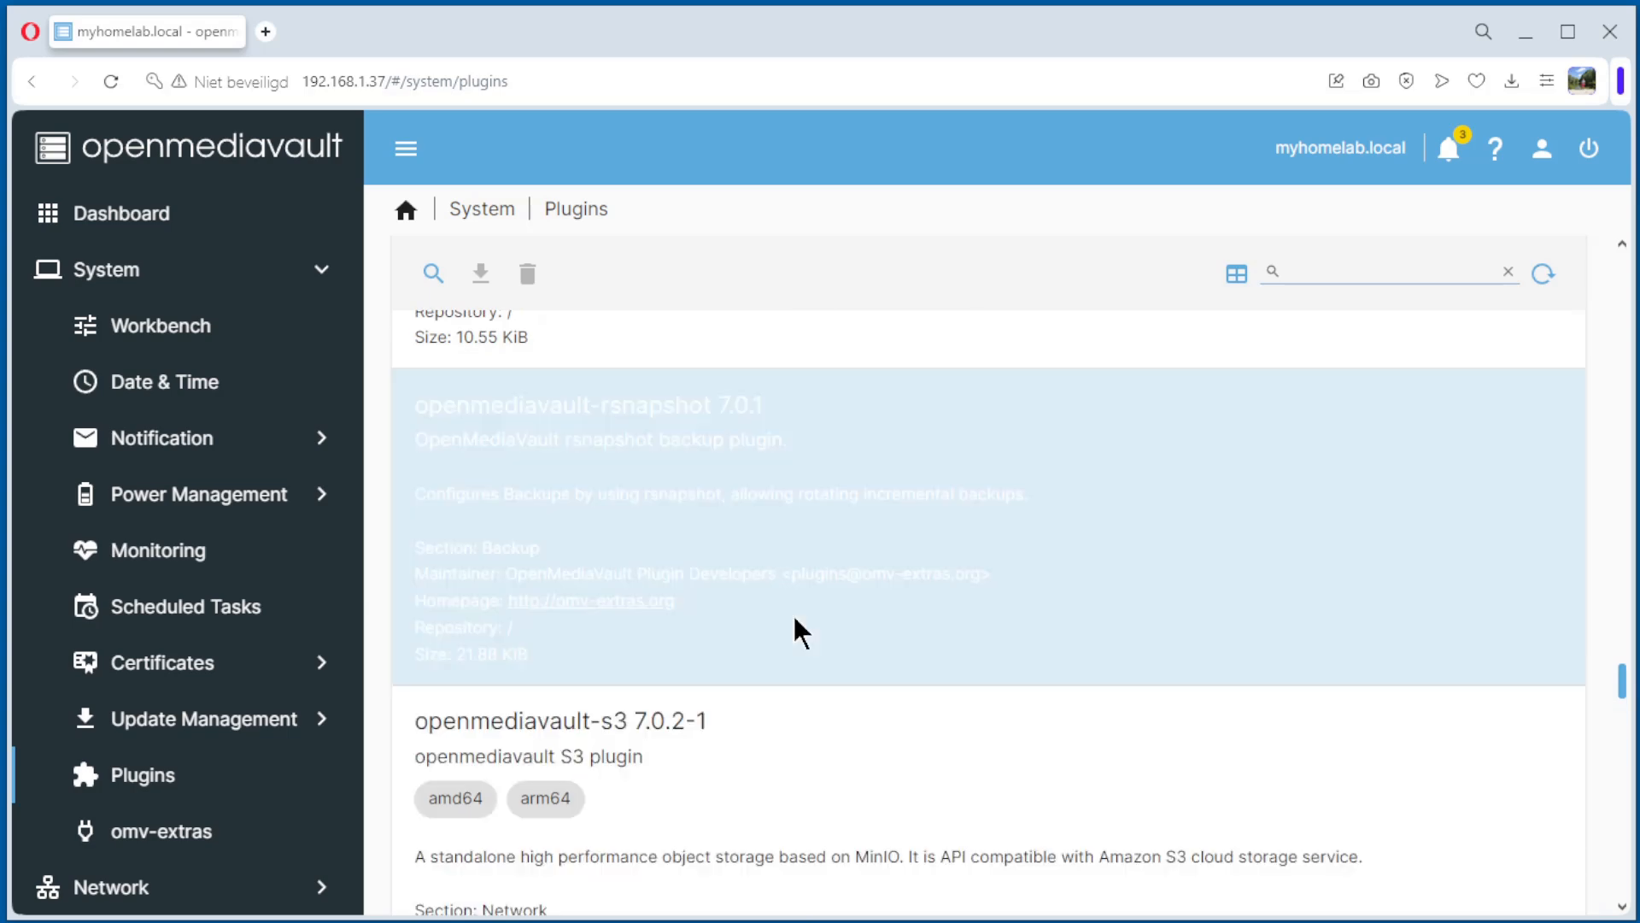
scroll(796, 631, up, 1)
scroll(795, 630, down, 4)
scroll(796, 631, down, 3)
scroll(795, 631, down, 3)
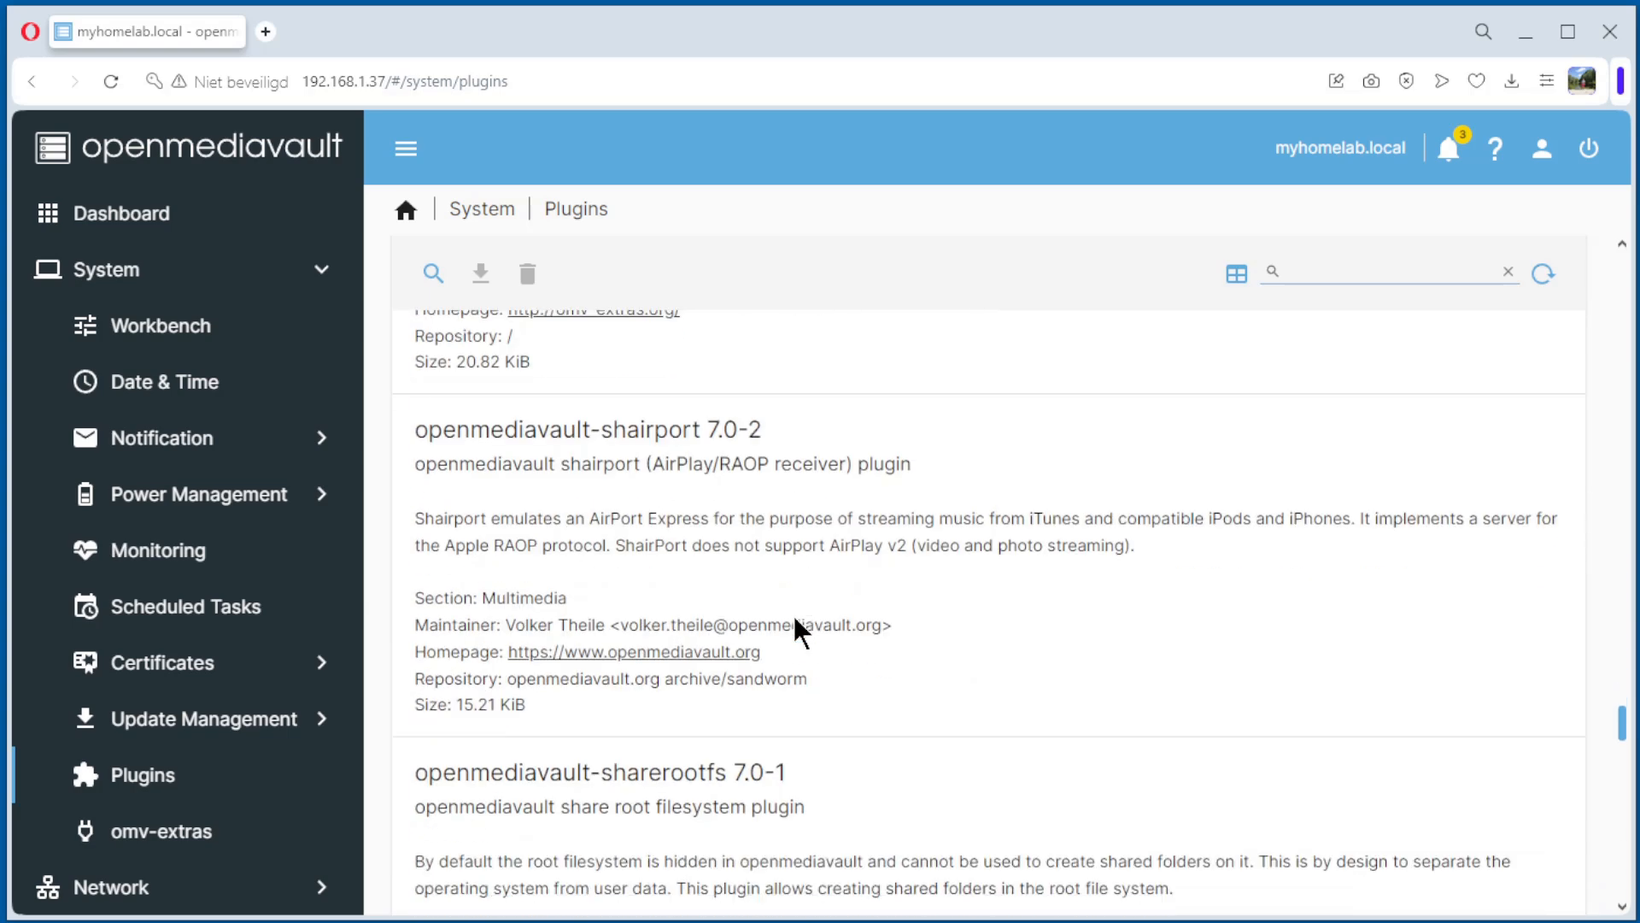
scroll(794, 614, down, 3)
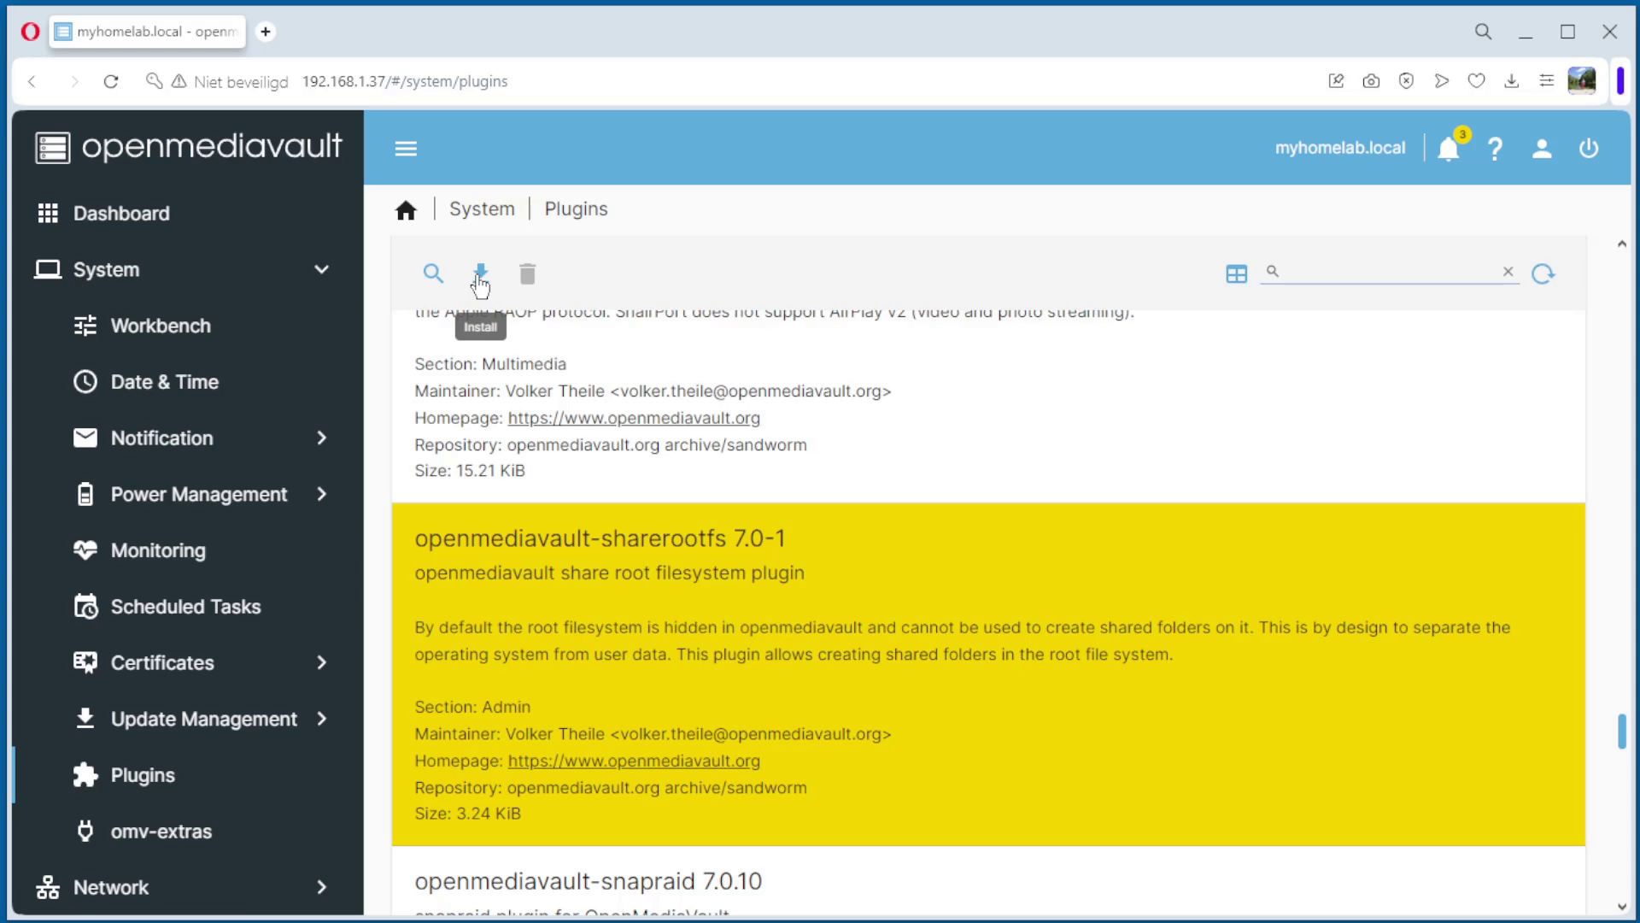
Install the sharerootfs plugin, confirming the prompt, and close the log when finished.
click(483, 277)
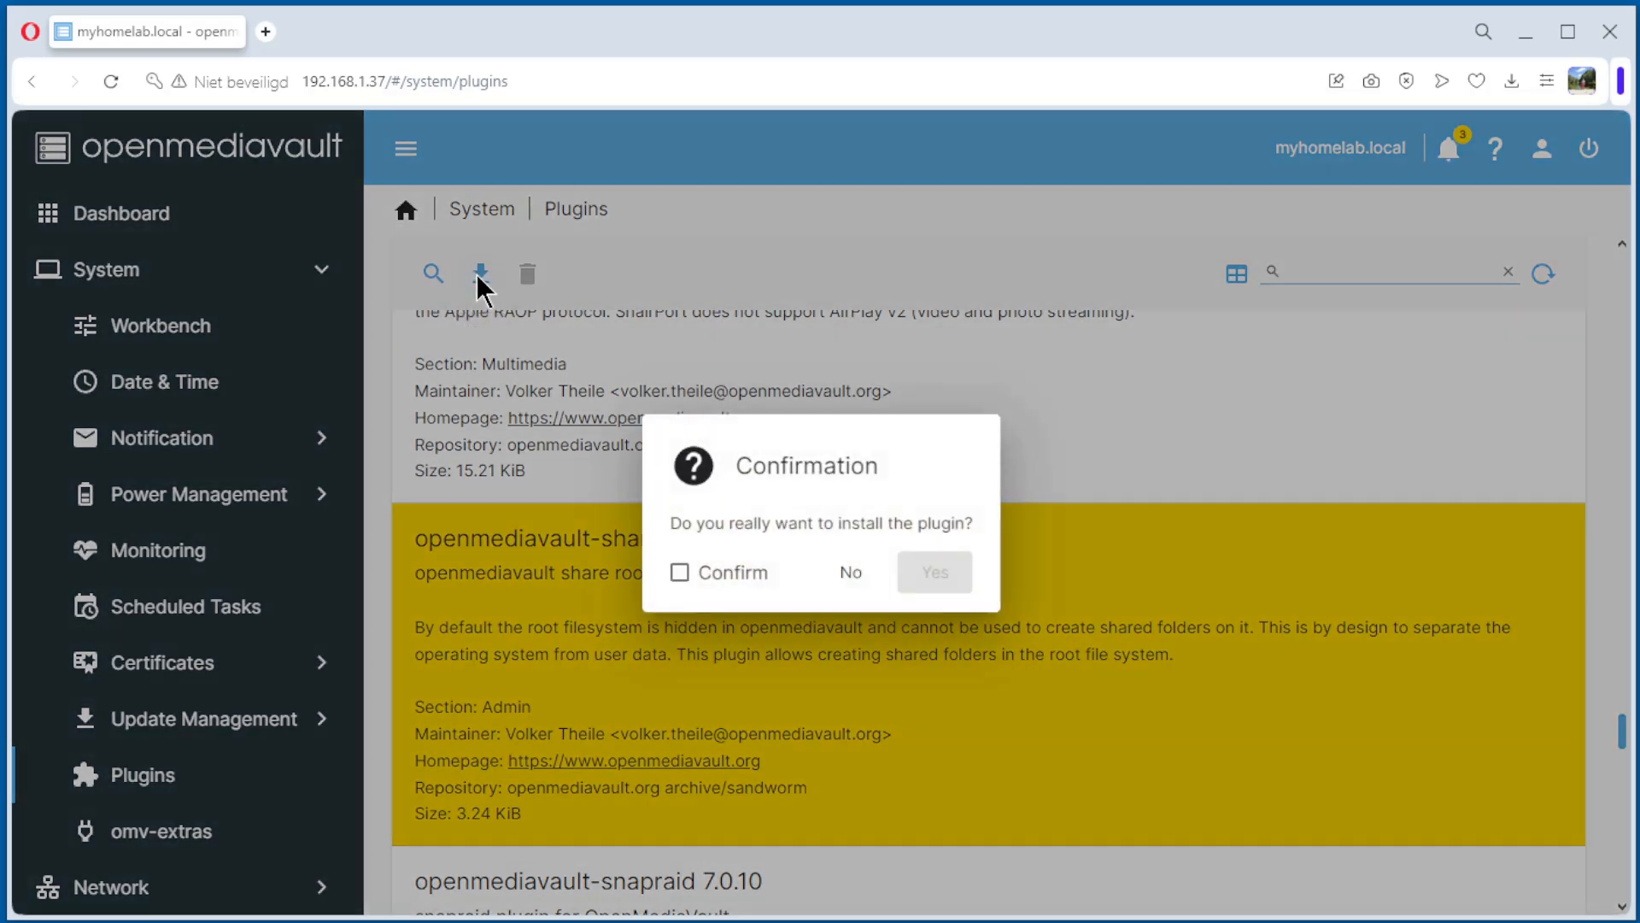
click(679, 571)
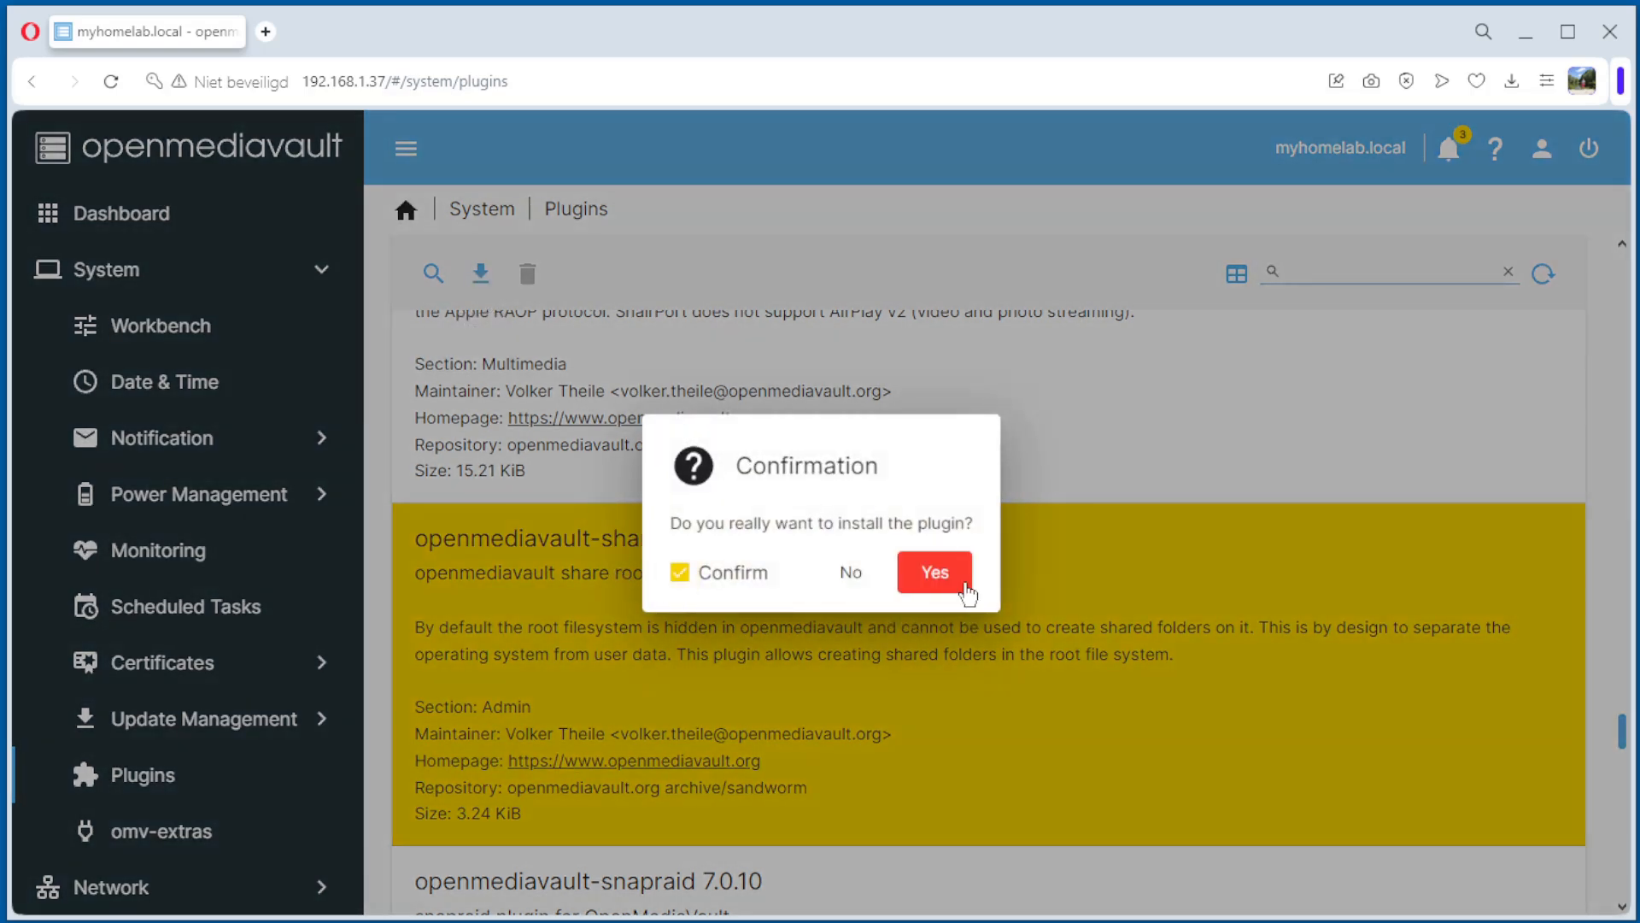
click(942, 574)
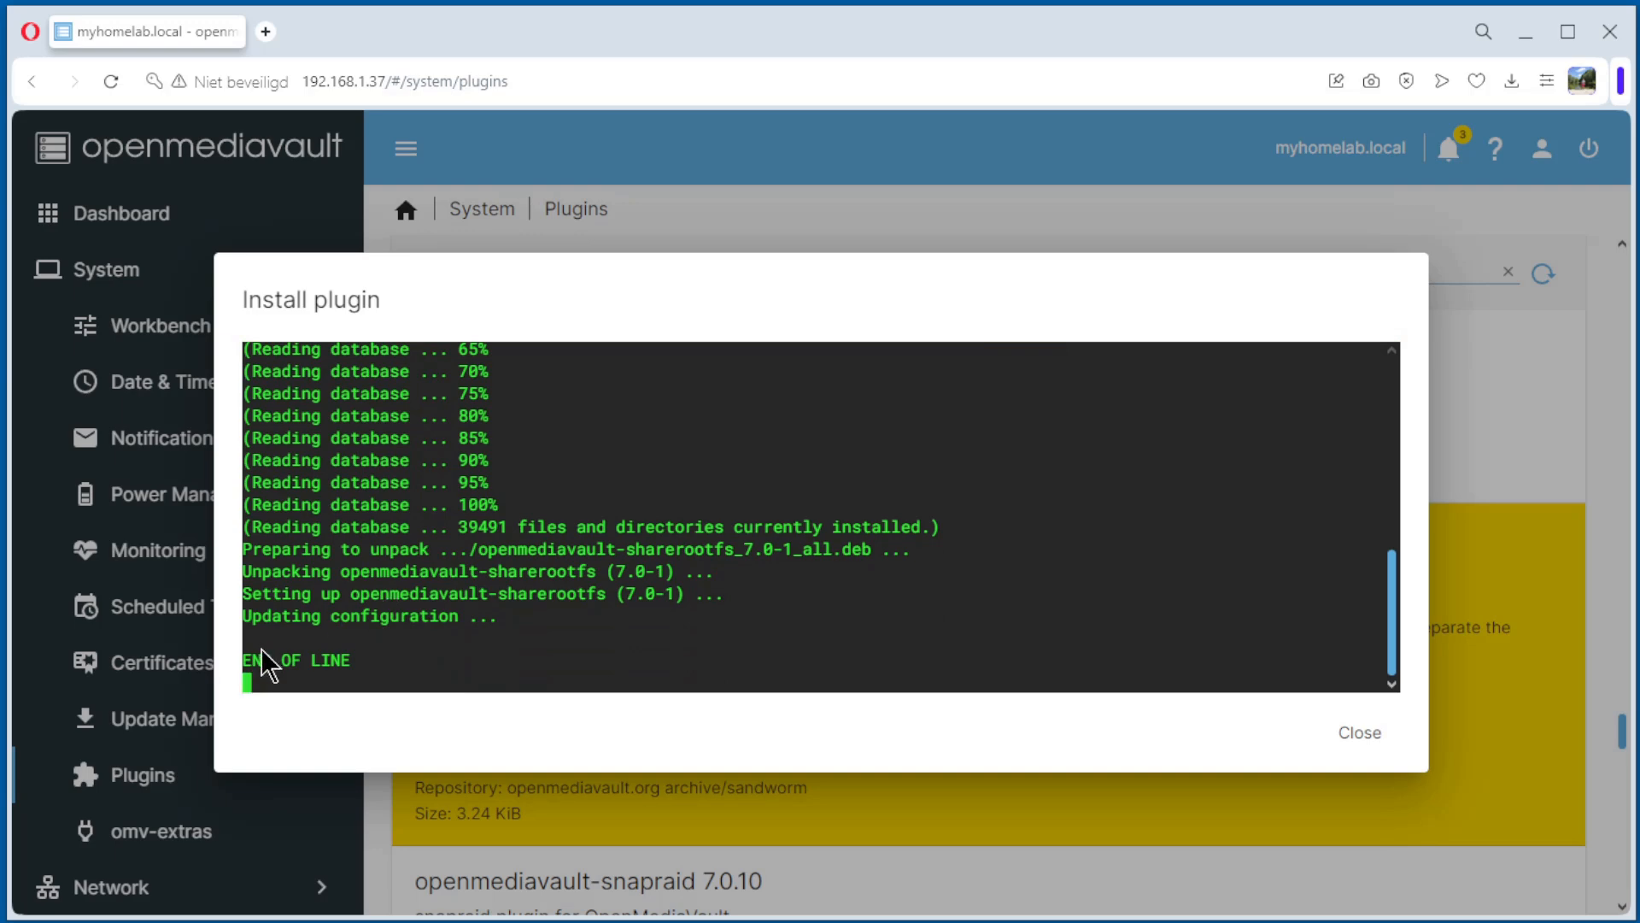
click(1349, 744)
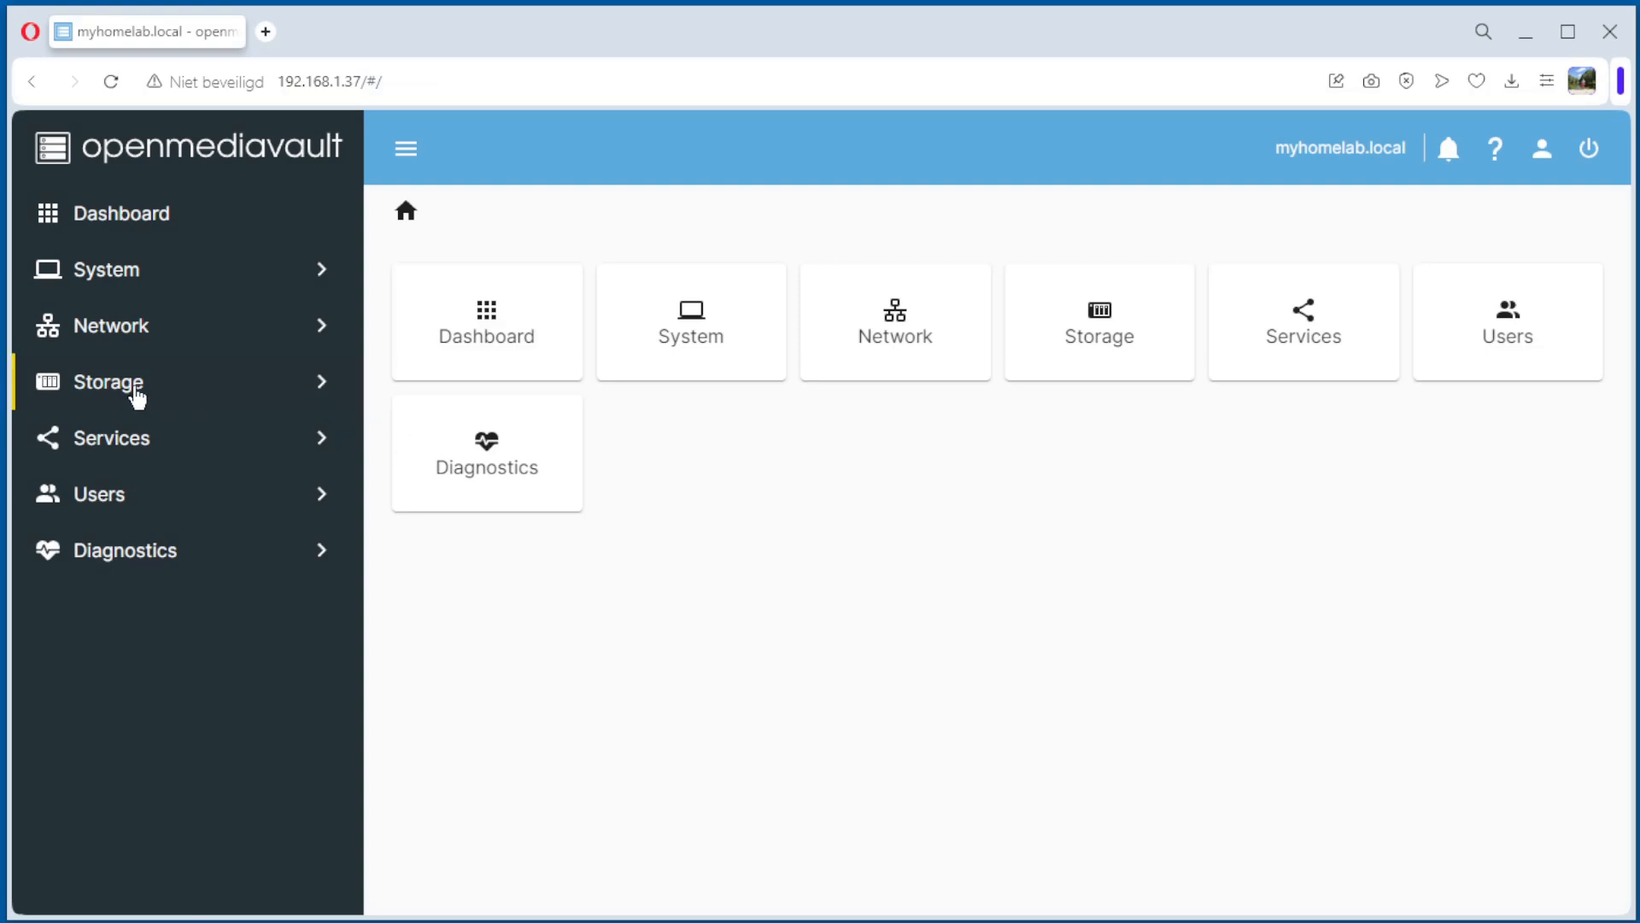
Review Storage > Disks, then in File Systems select the untagged root file system /dev/vda1.
click(113, 387)
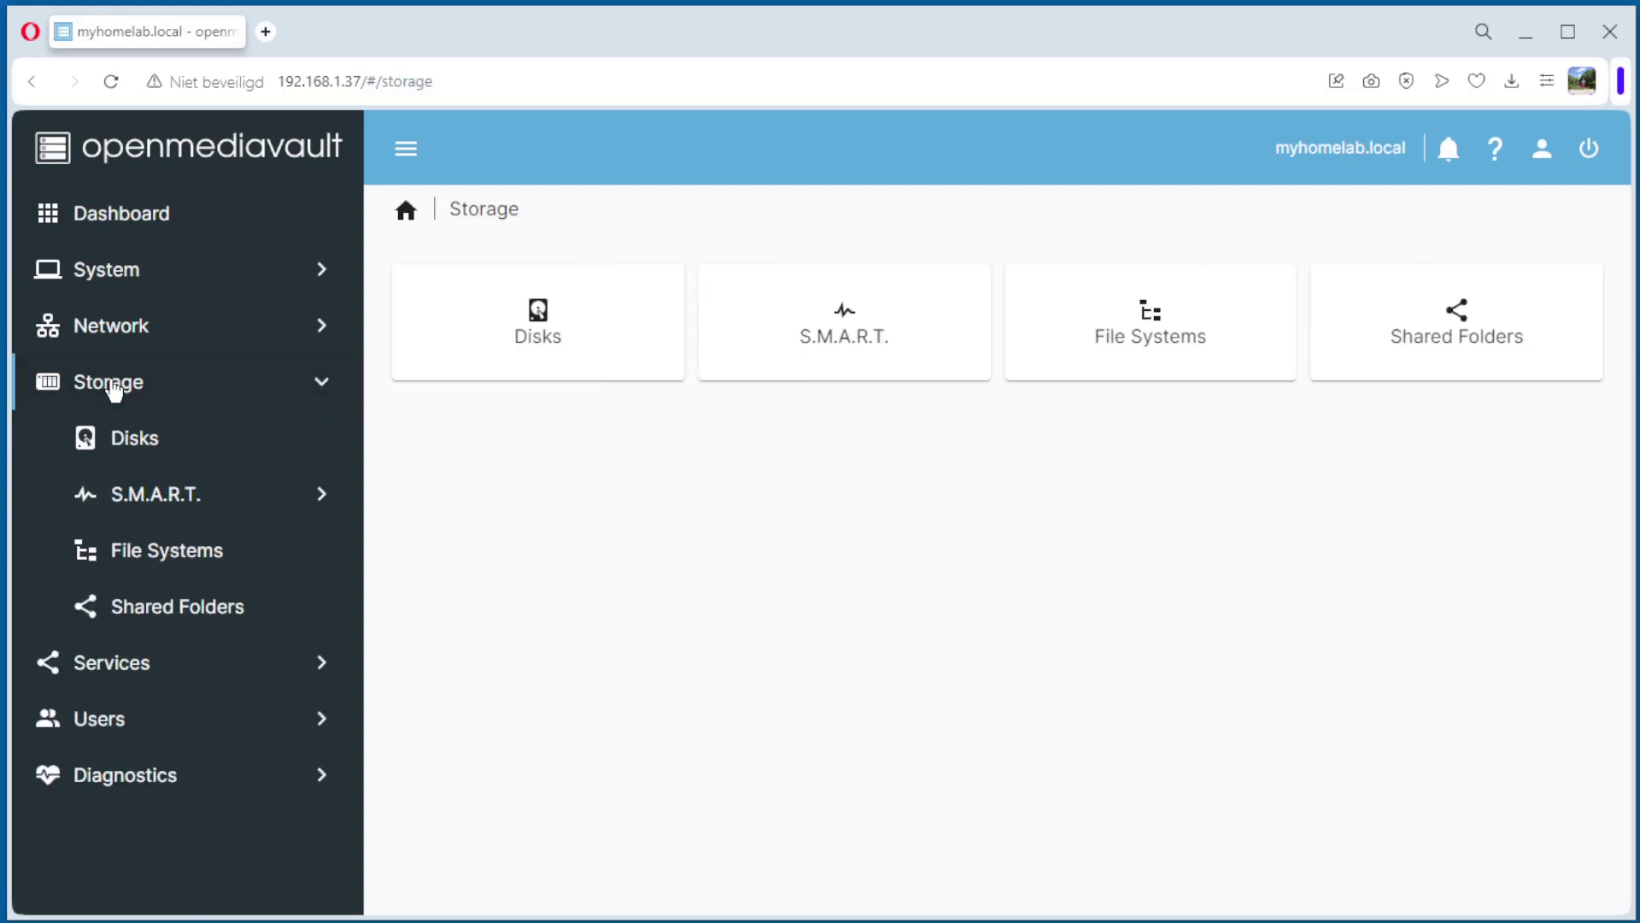
click(137, 444)
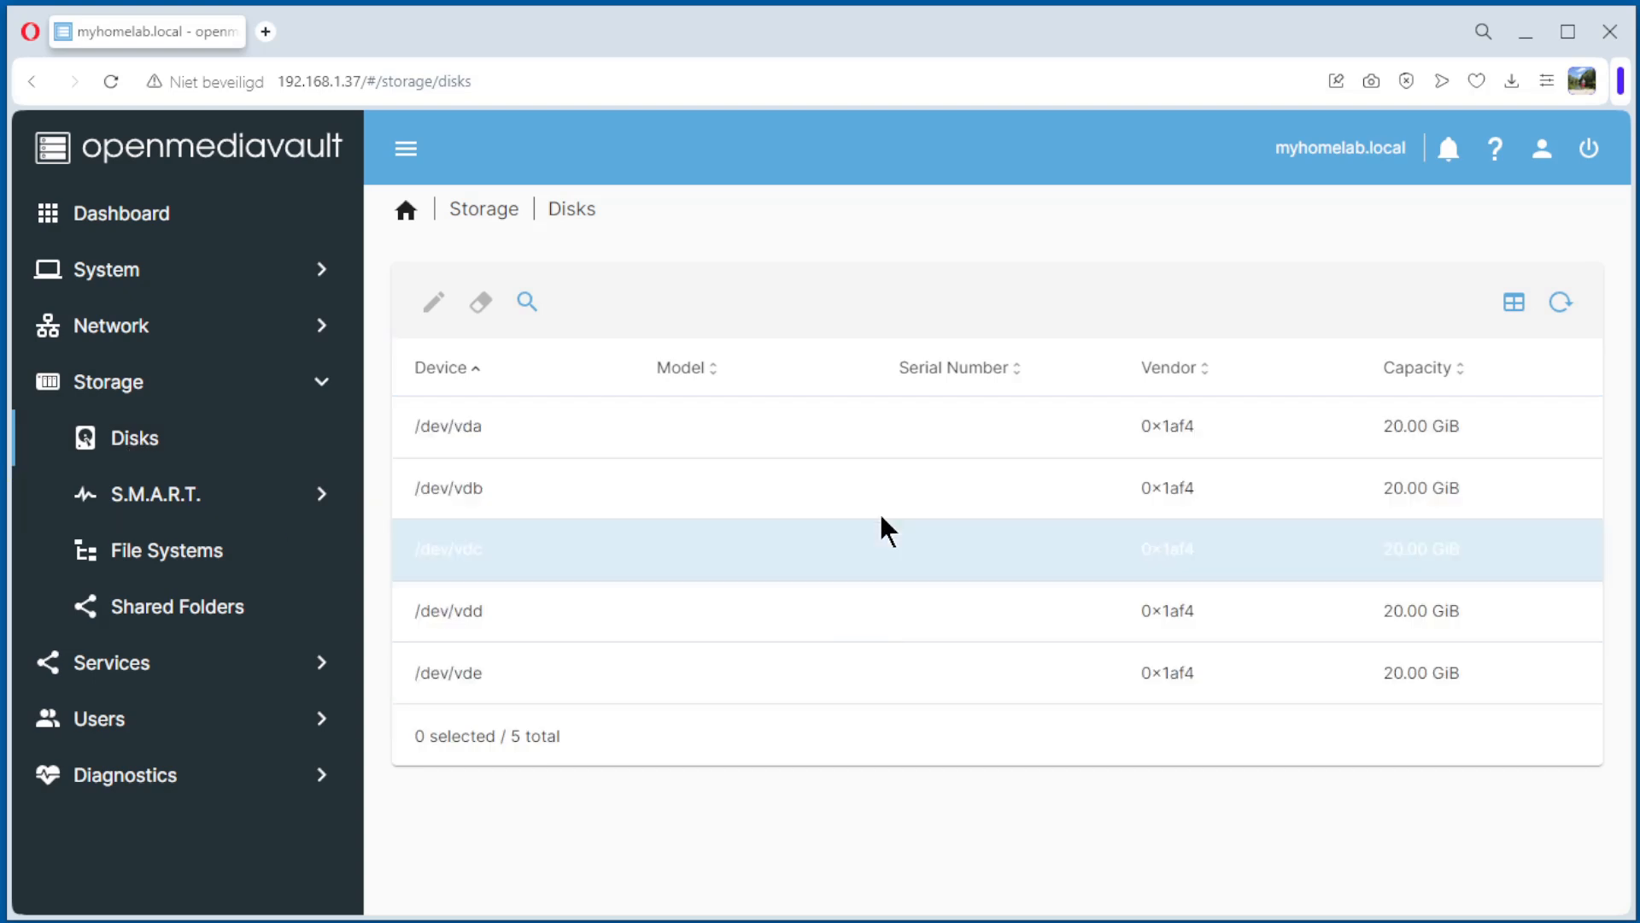
click(600, 490)
click(177, 557)
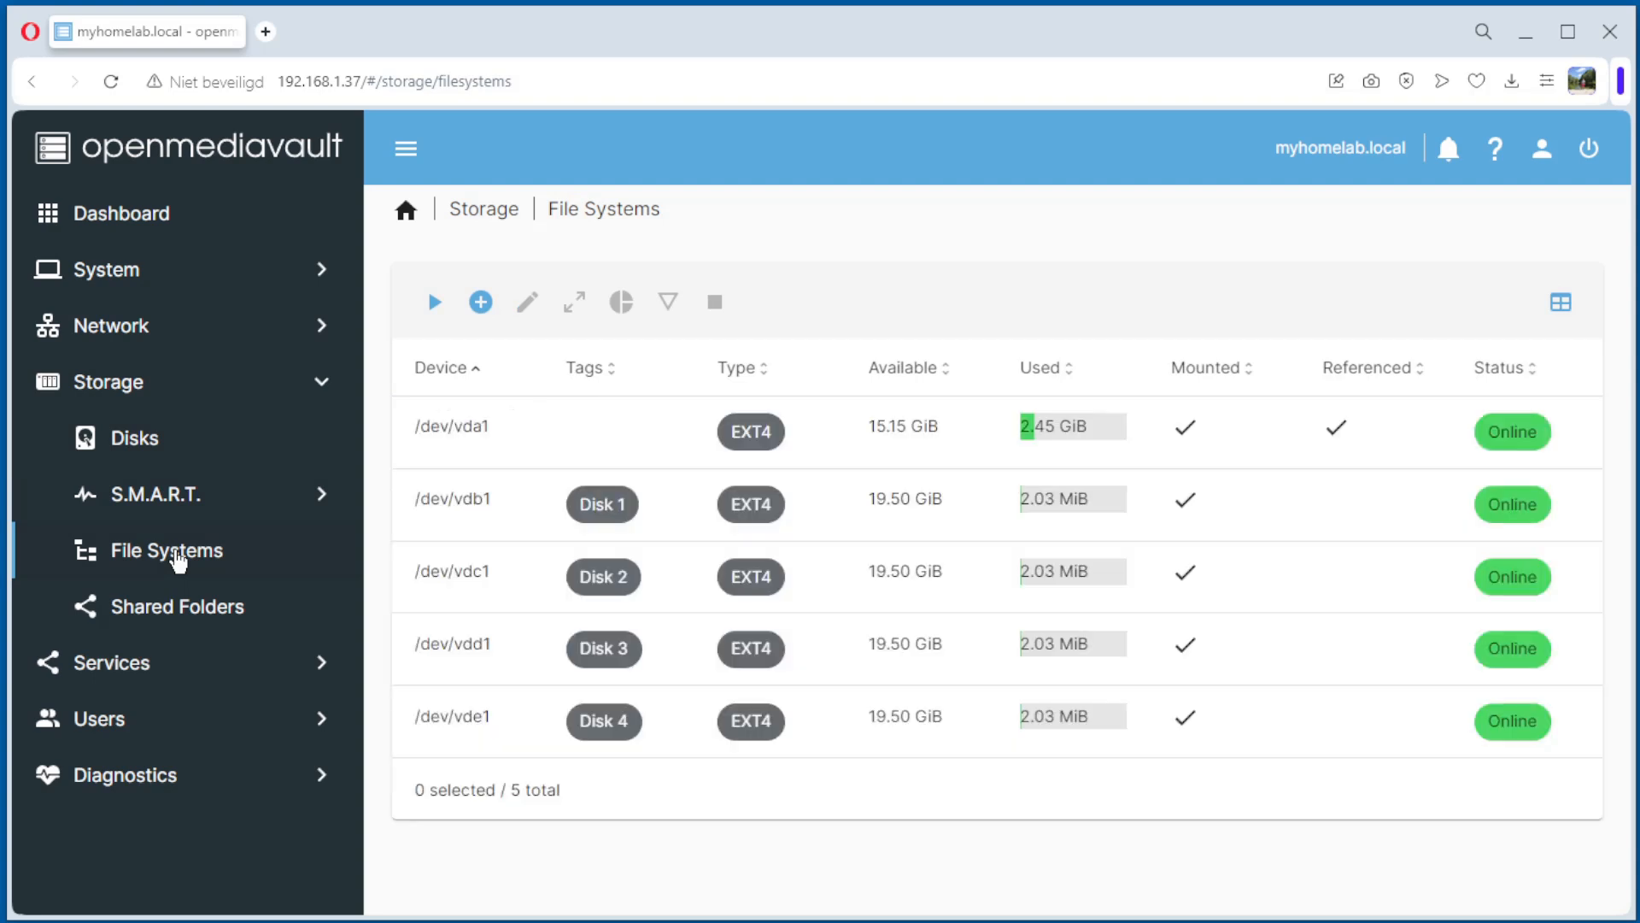
click(492, 437)
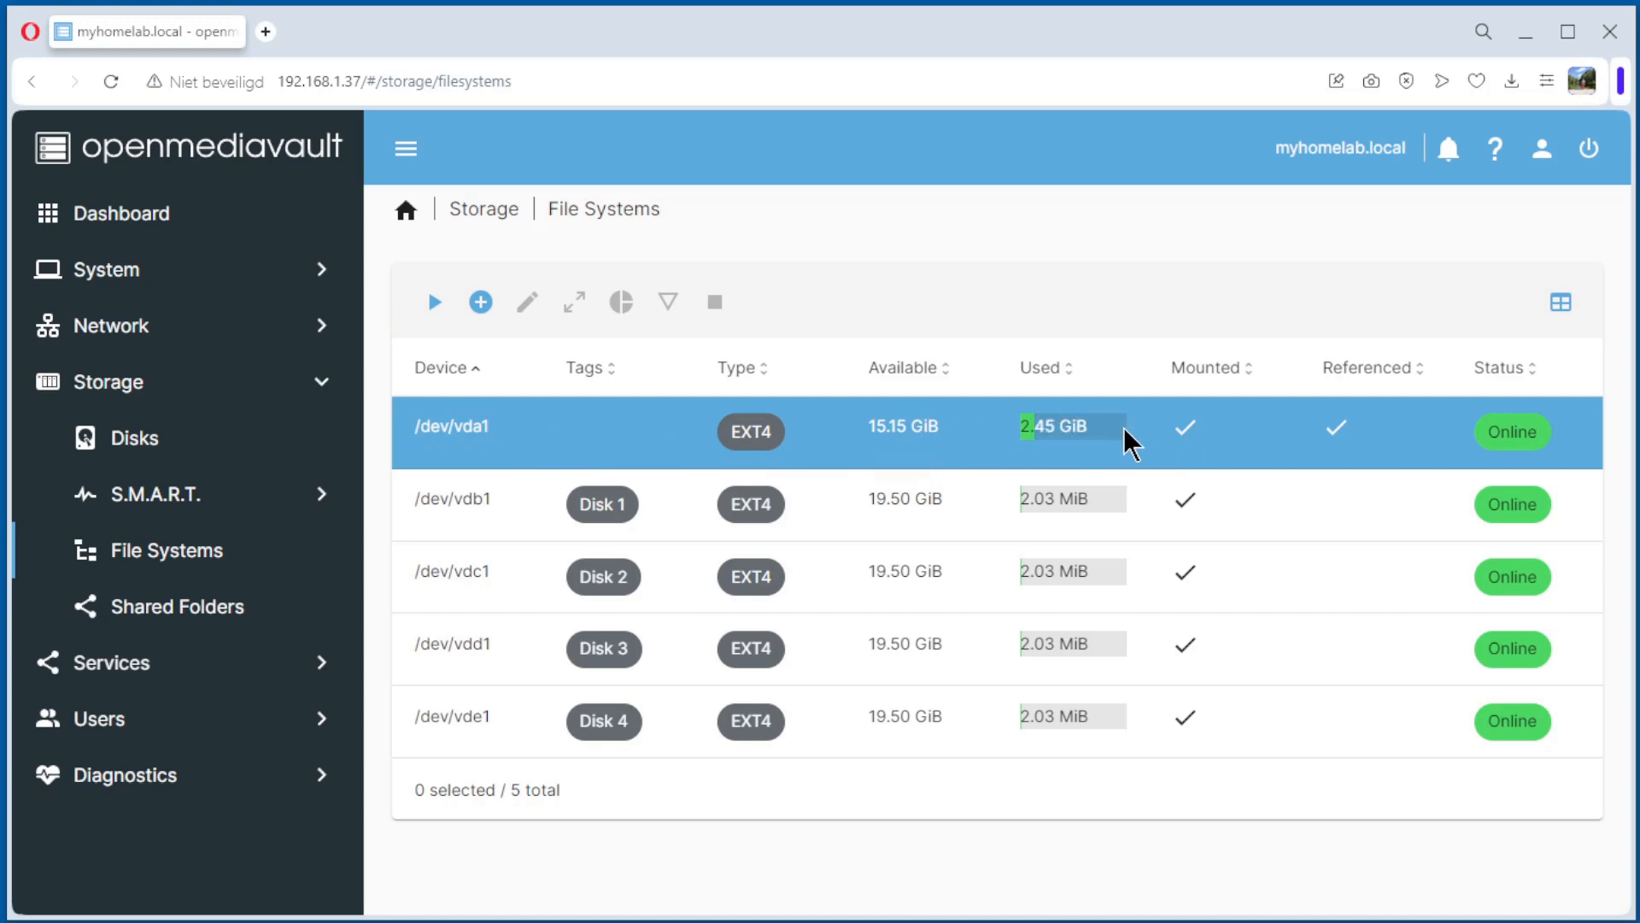
click(607, 444)
Edit /dev/vda1 to carry the tag 'Disk' and save it.
click(529, 307)
text(Disk)
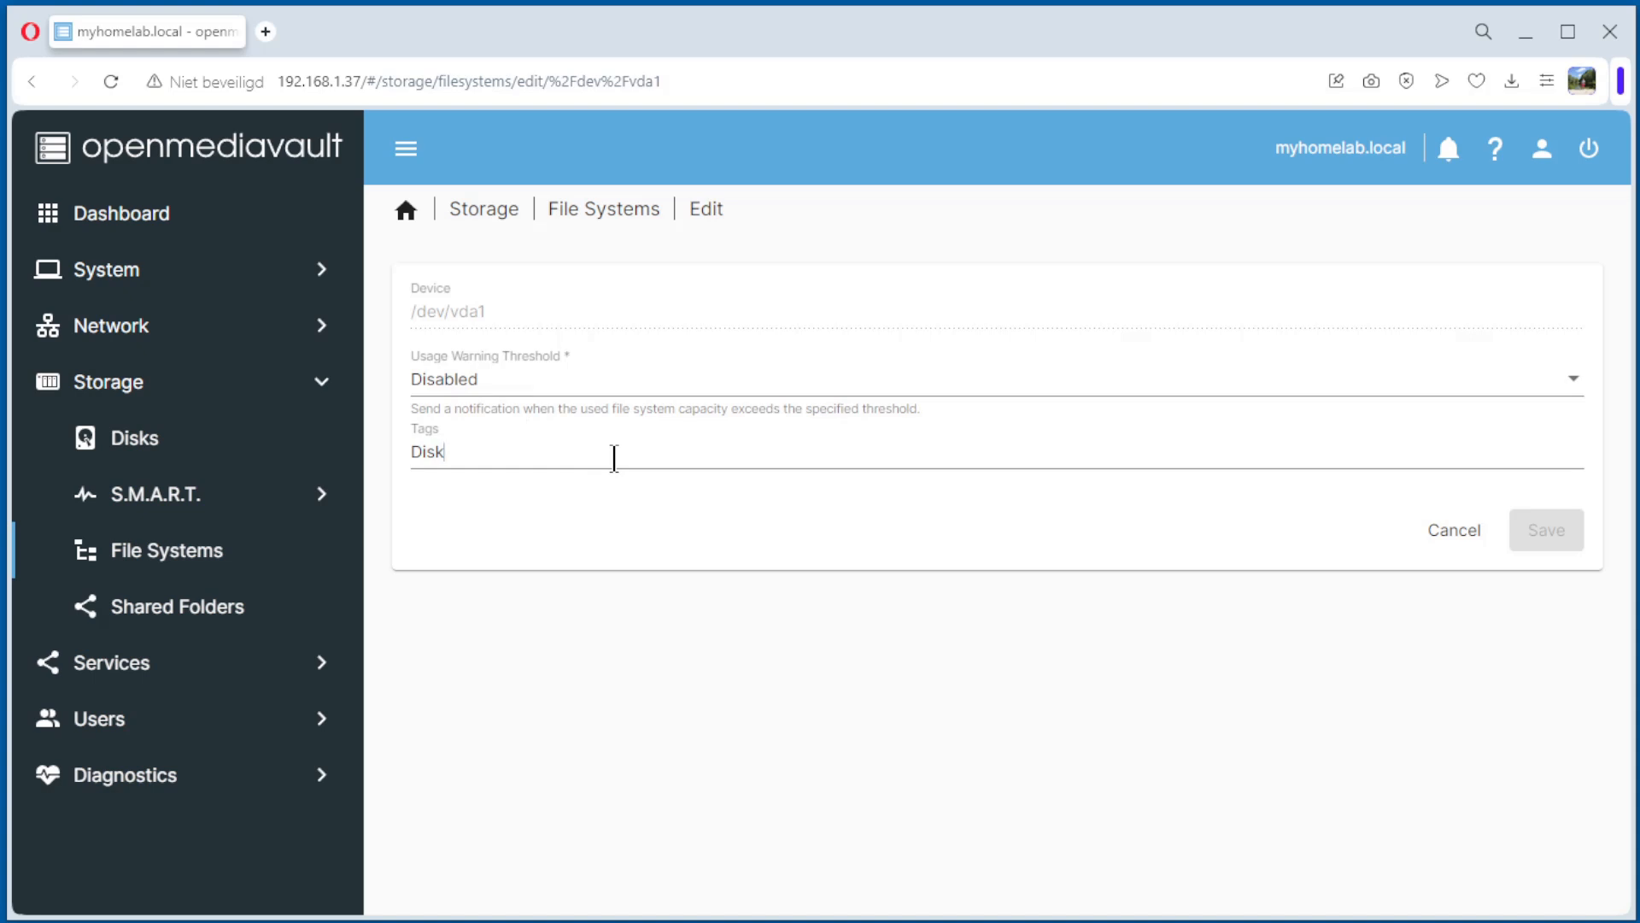
key(Return)
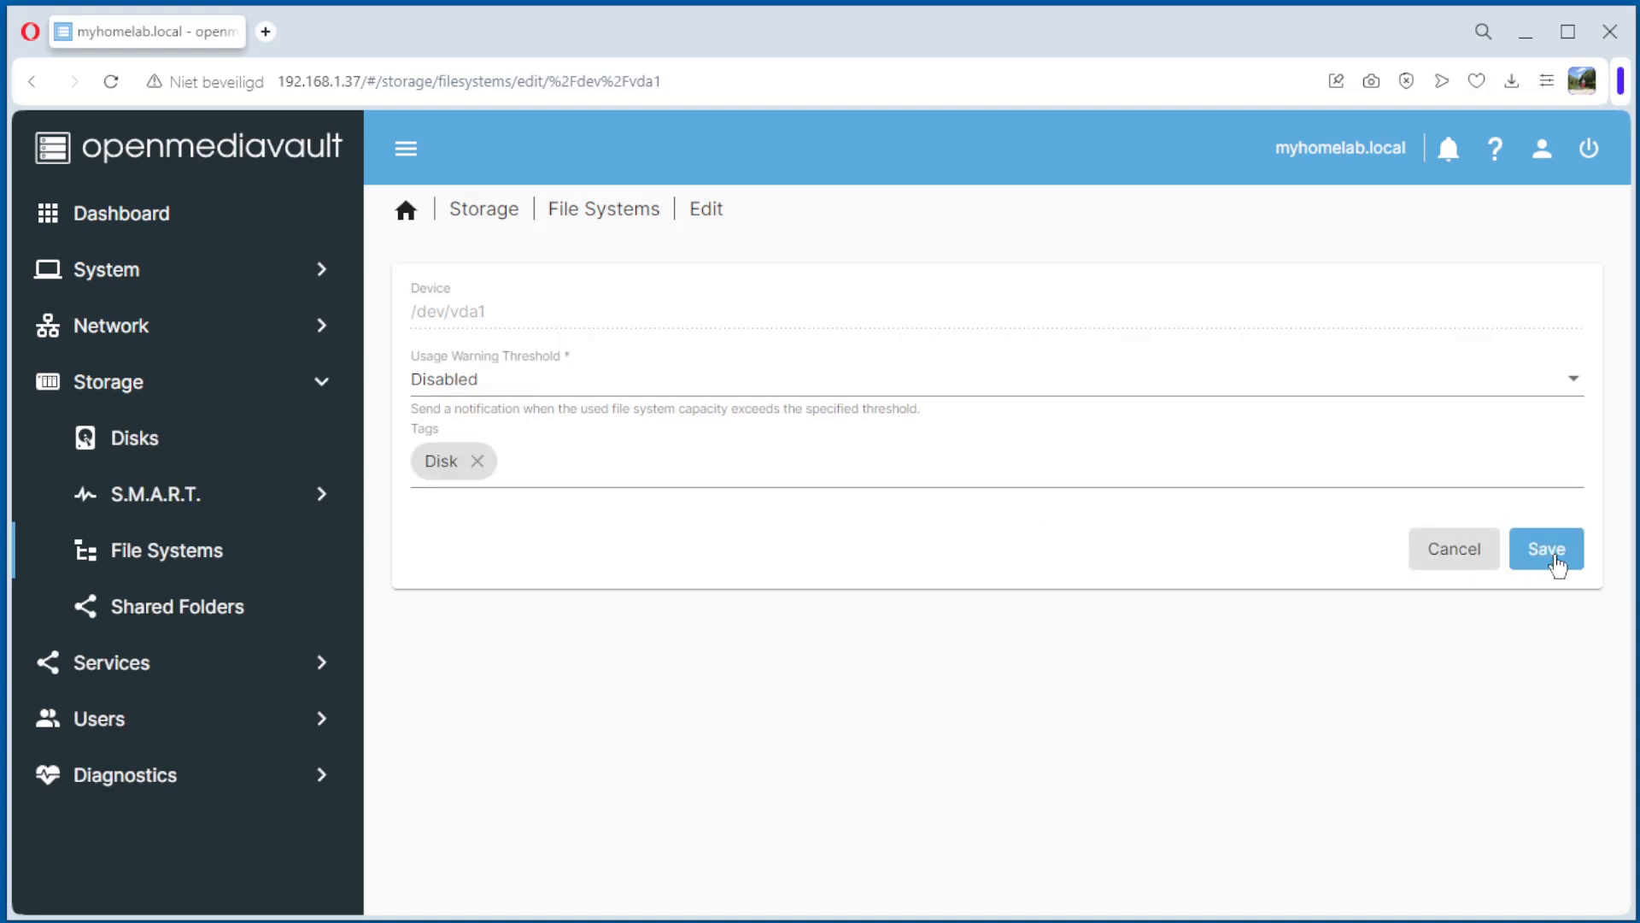
click(1546, 543)
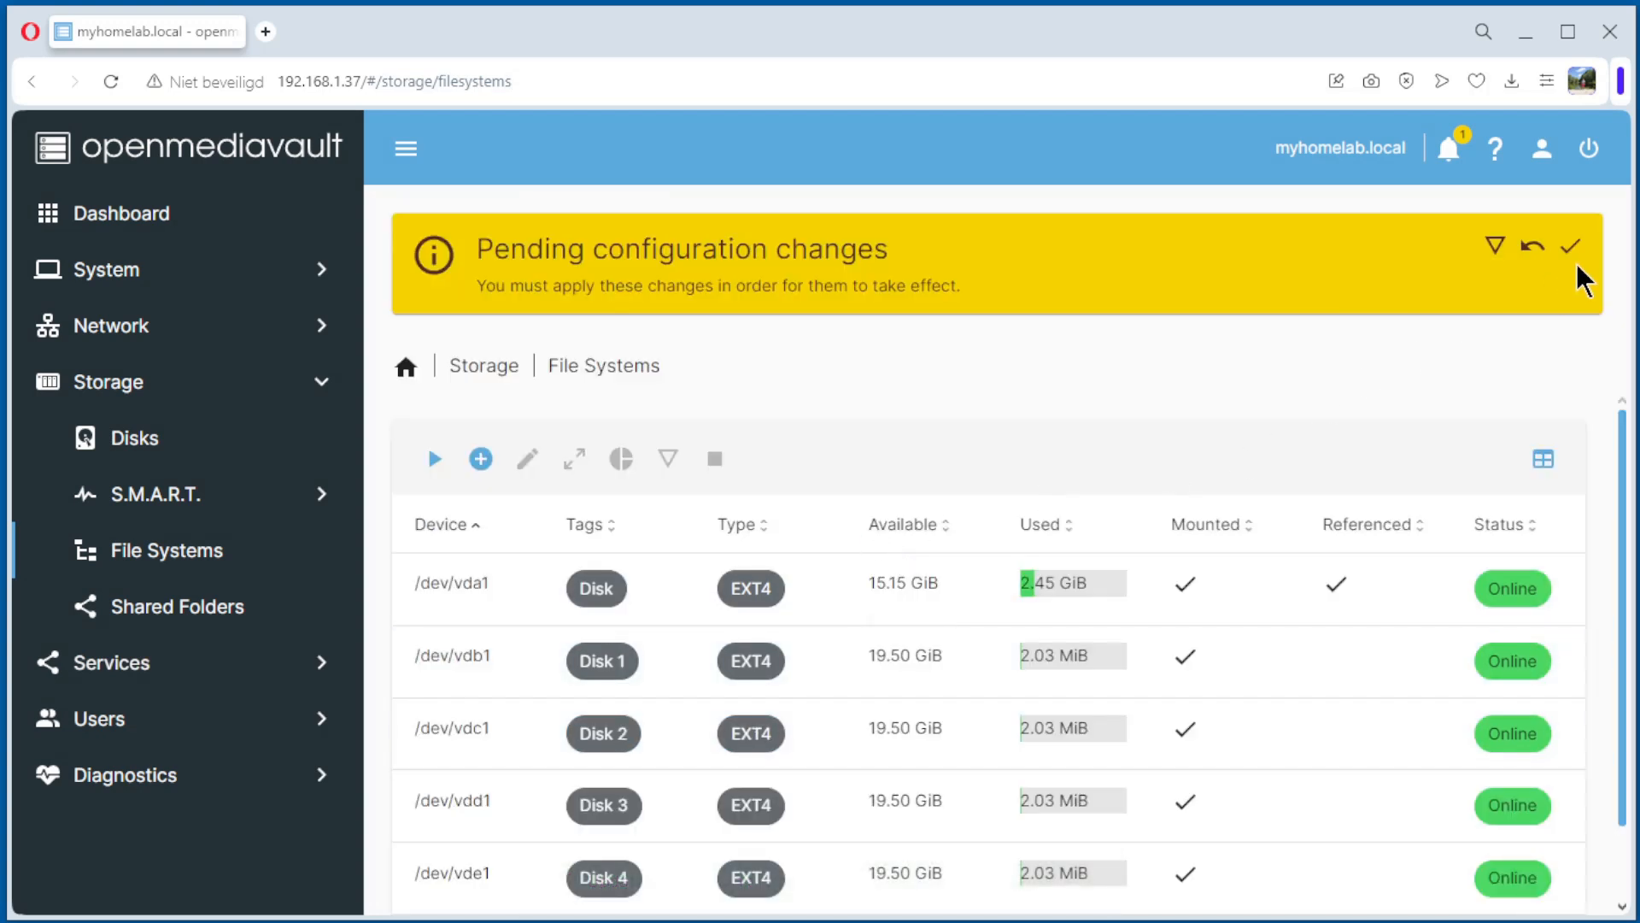
Apply the pending configuration change so all five file systems show tags.
click(1571, 246)
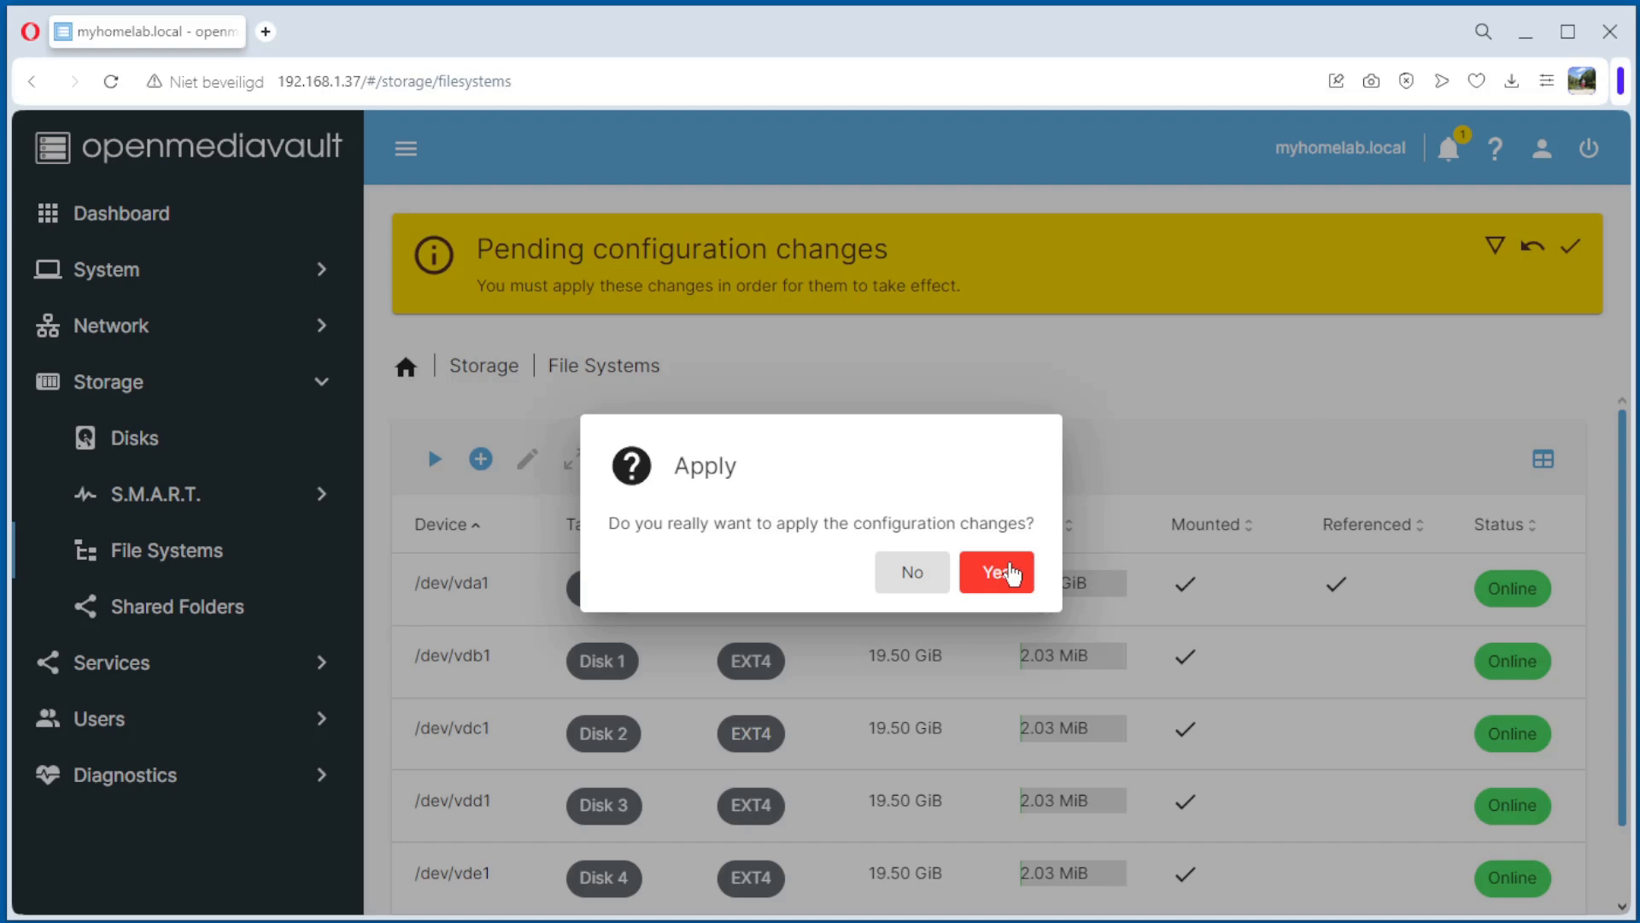
click(1019, 579)
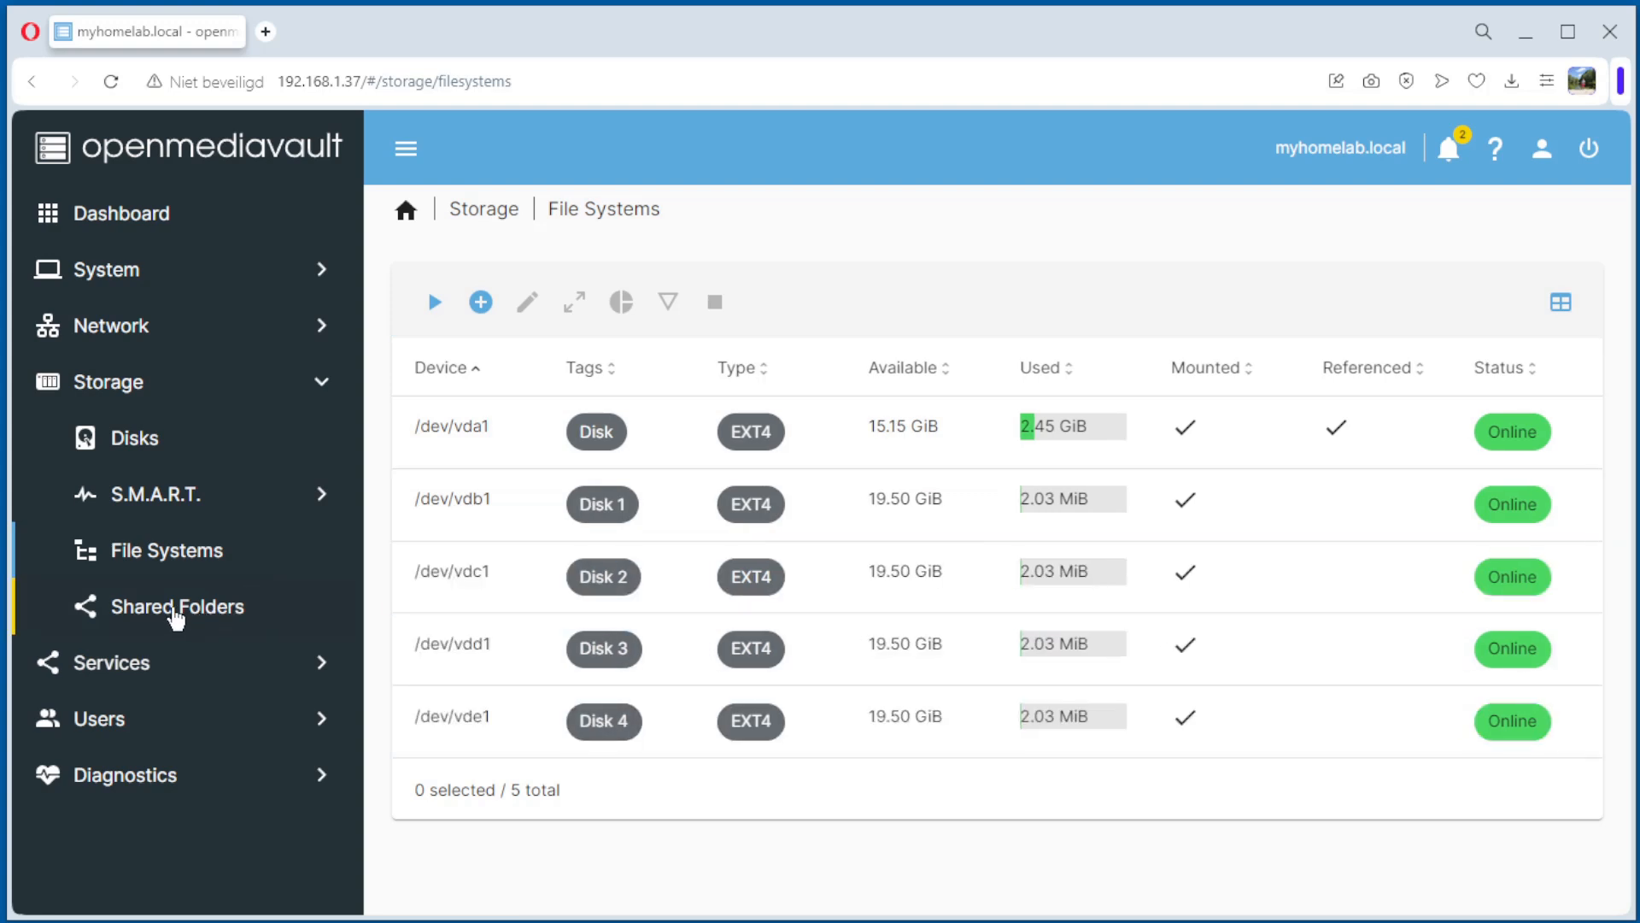
Start a new shared folder named 'data' placed on /dev/vda1 [Disk].
click(175, 606)
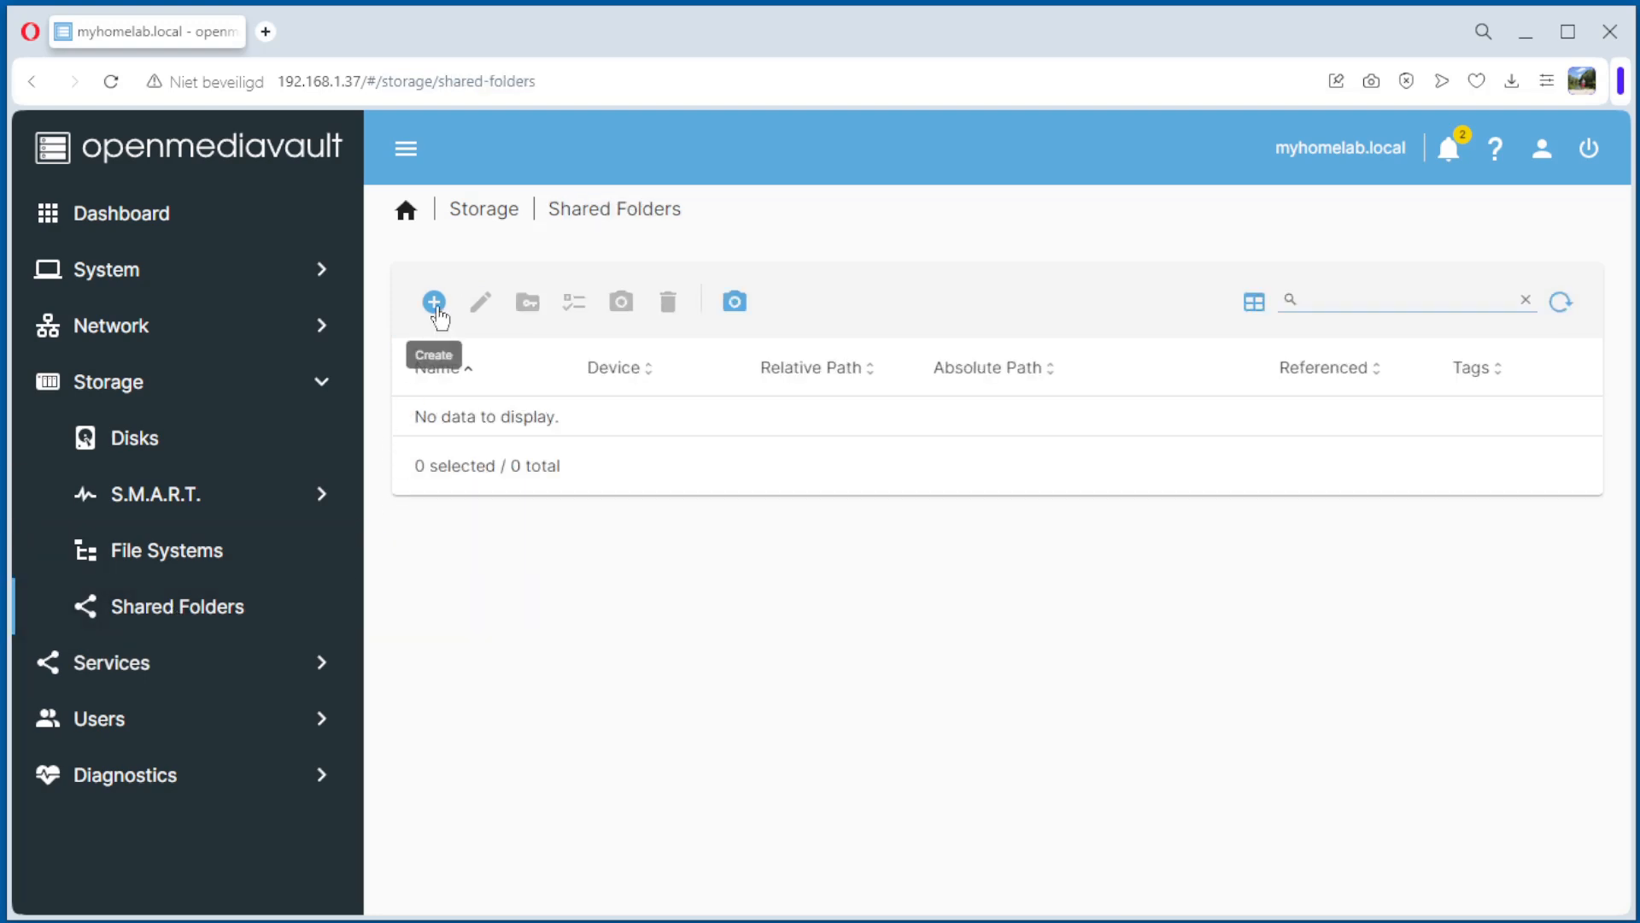
click(434, 302)
text(data)
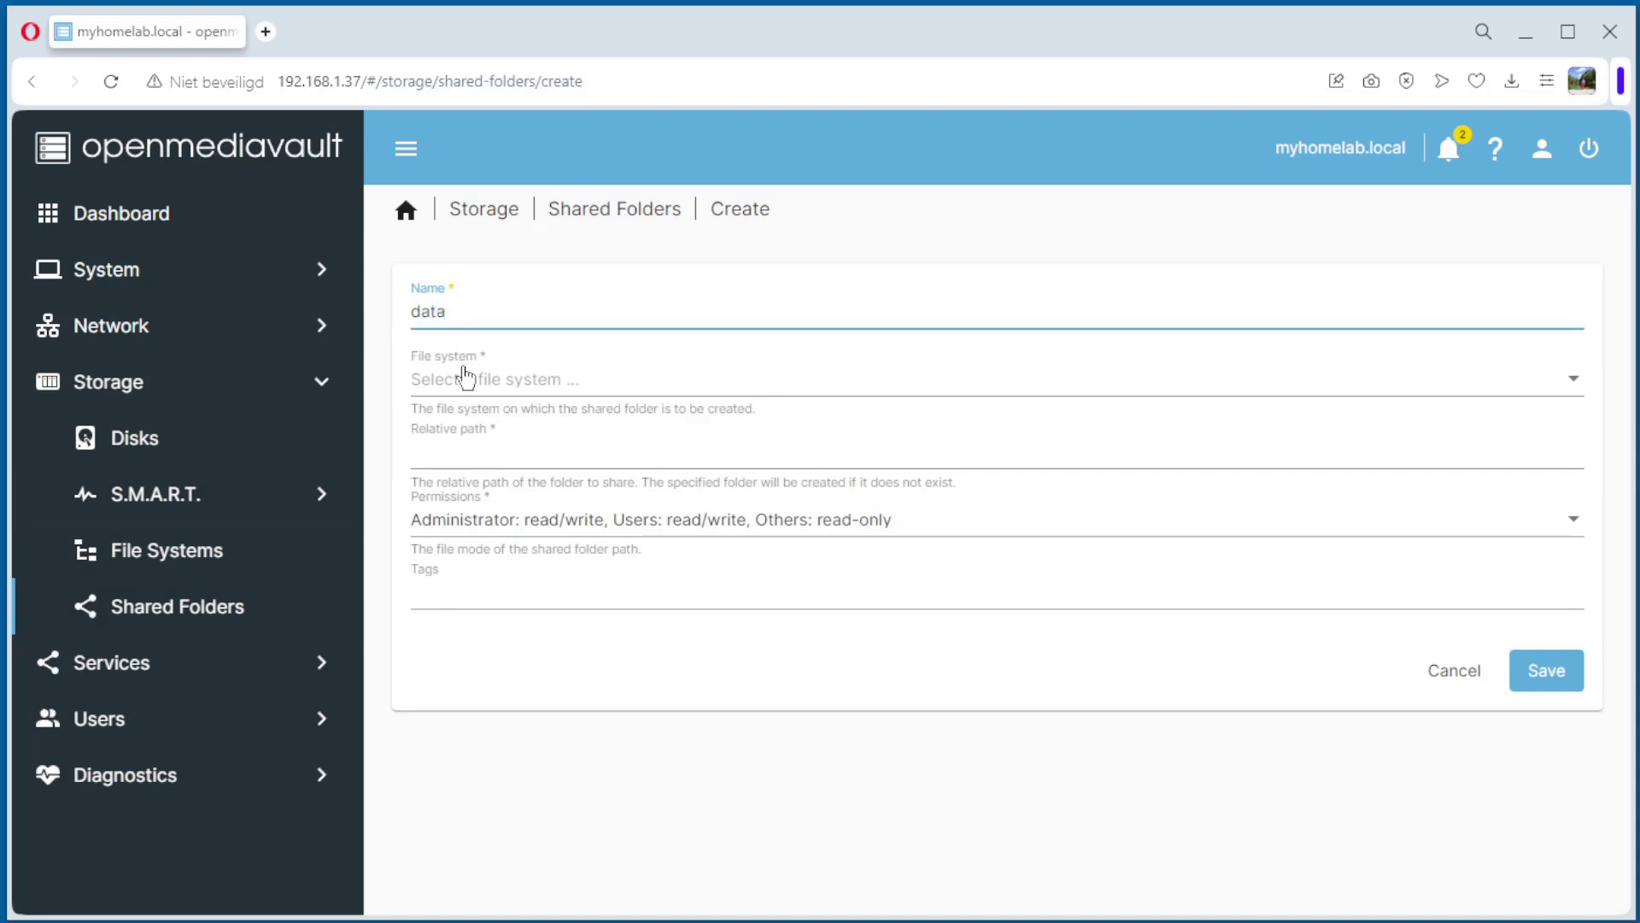
click(475, 394)
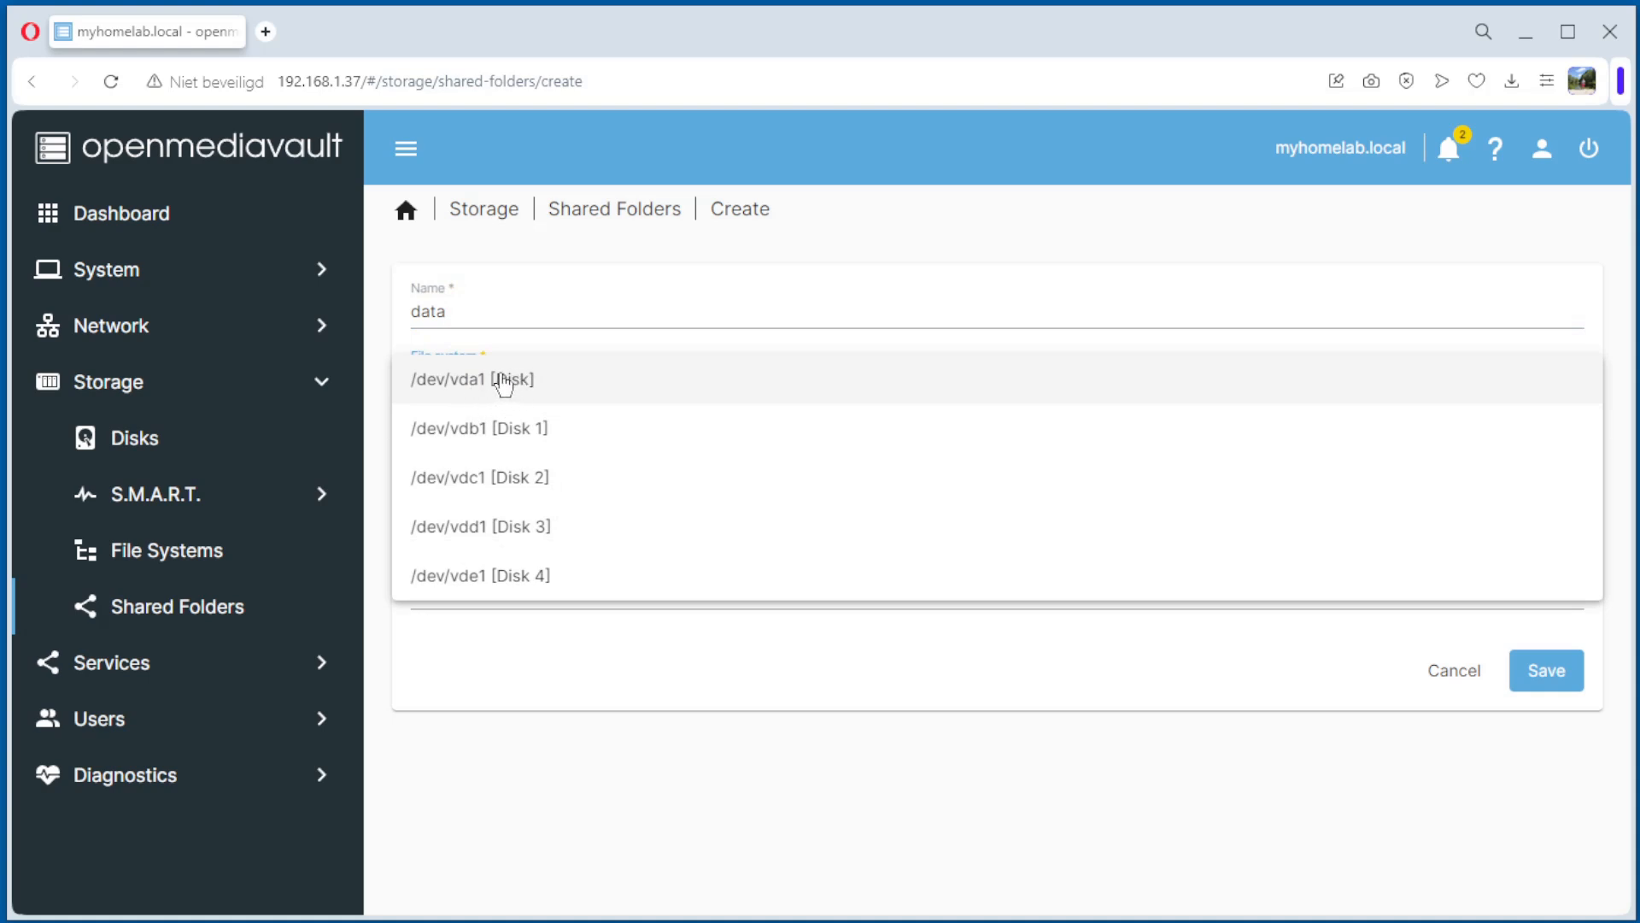
click(503, 385)
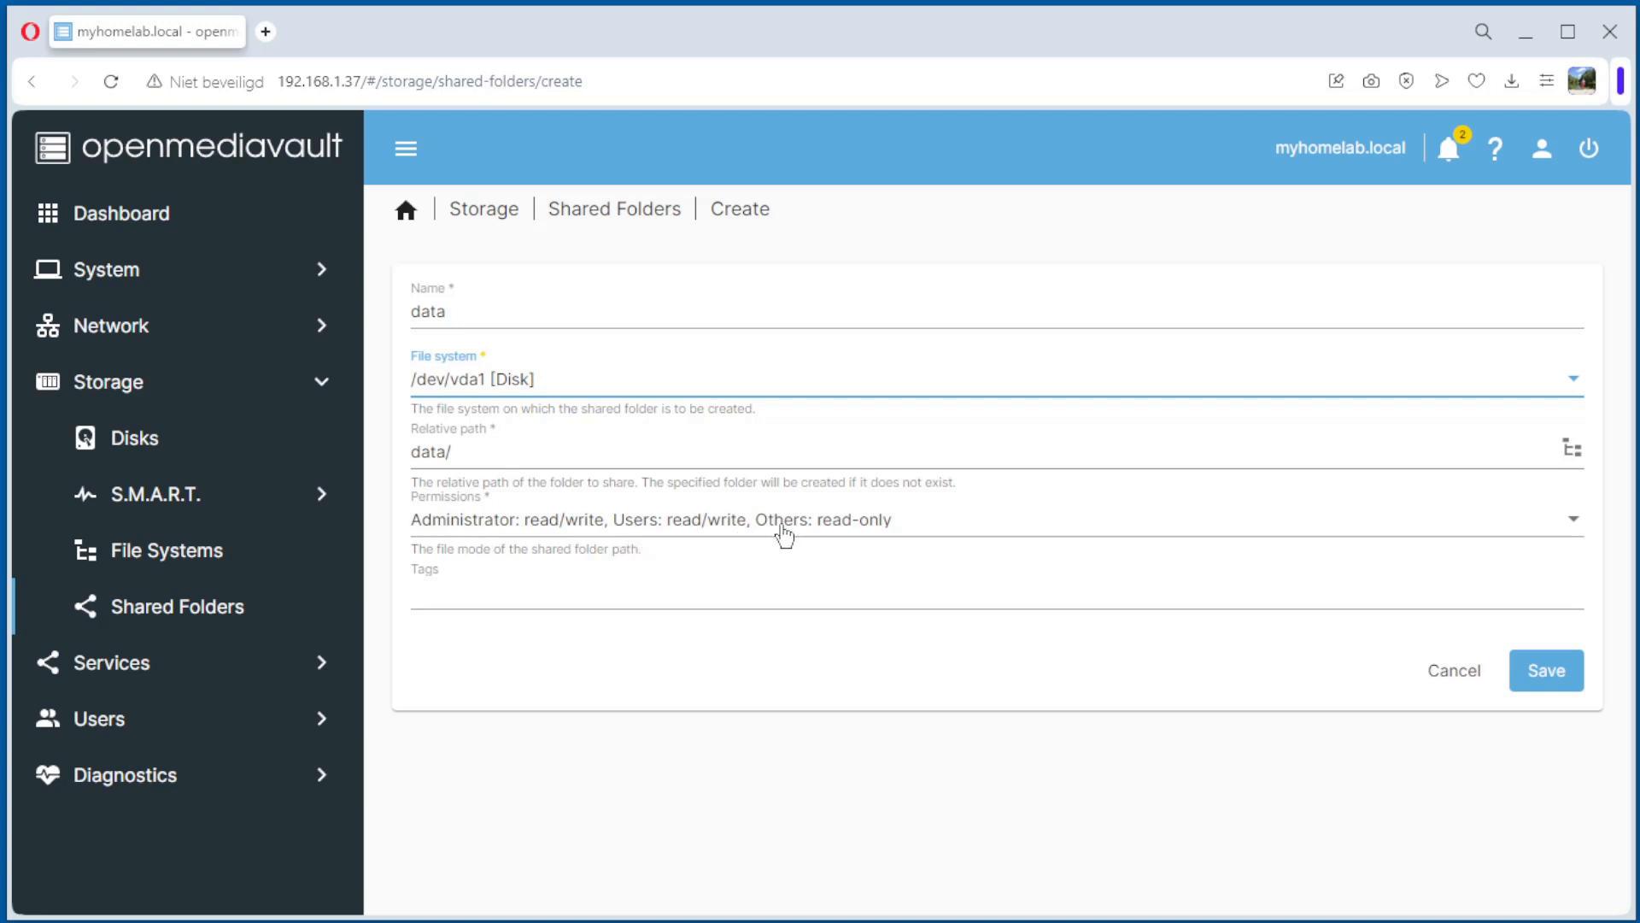
Tag the folder DATA and save the new shared folder.
click(499, 599)
text(DATA)
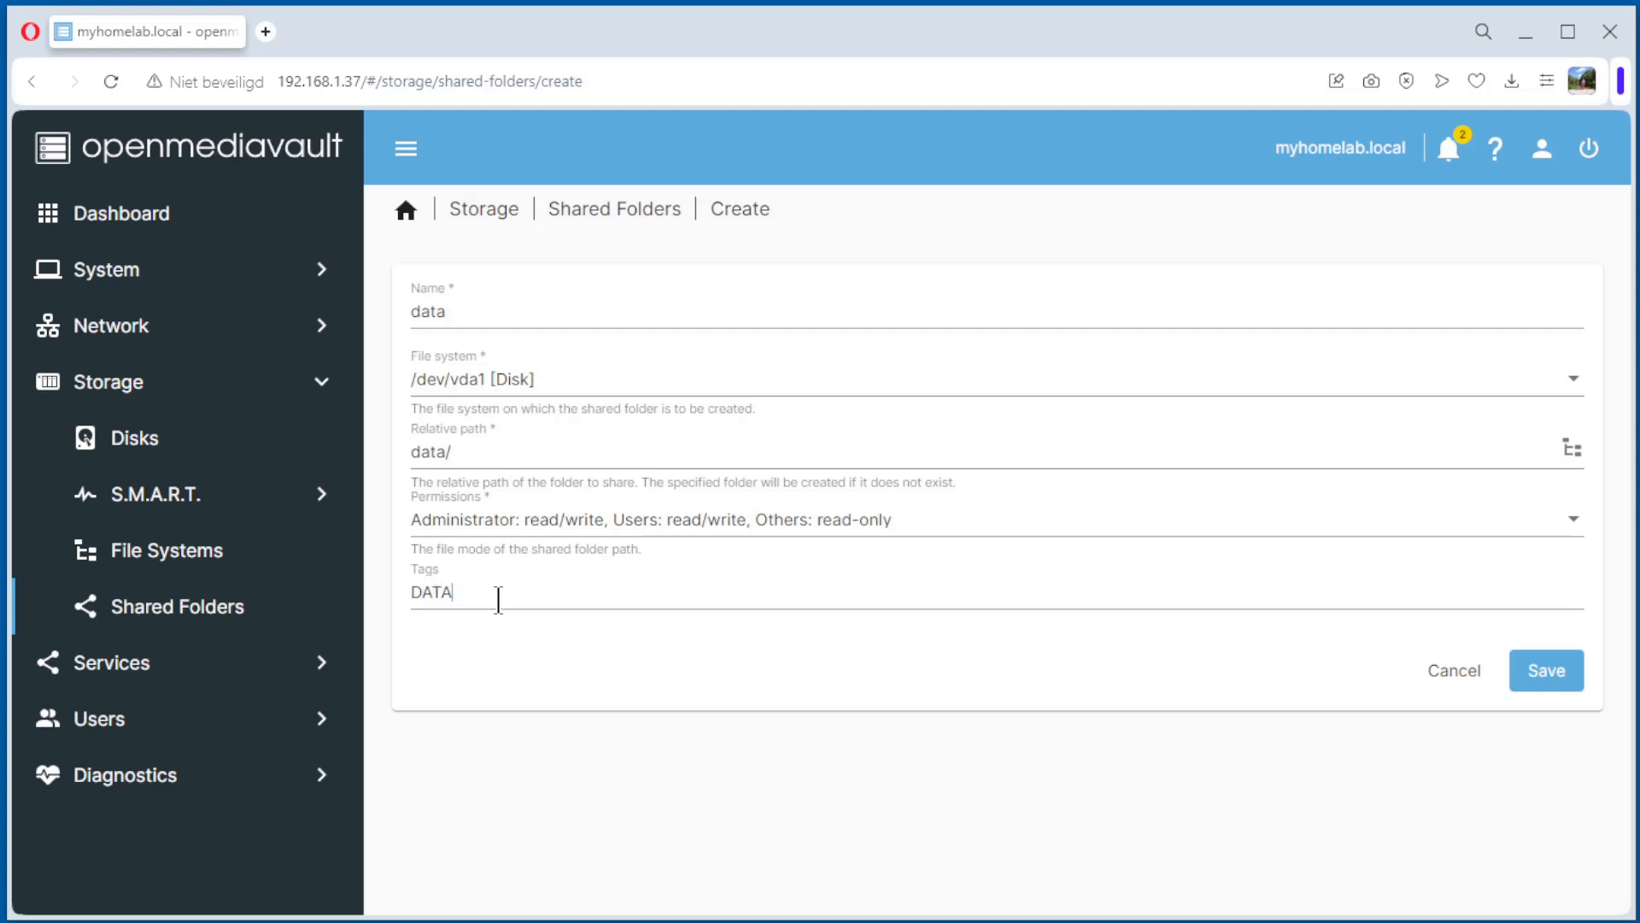
key(Return)
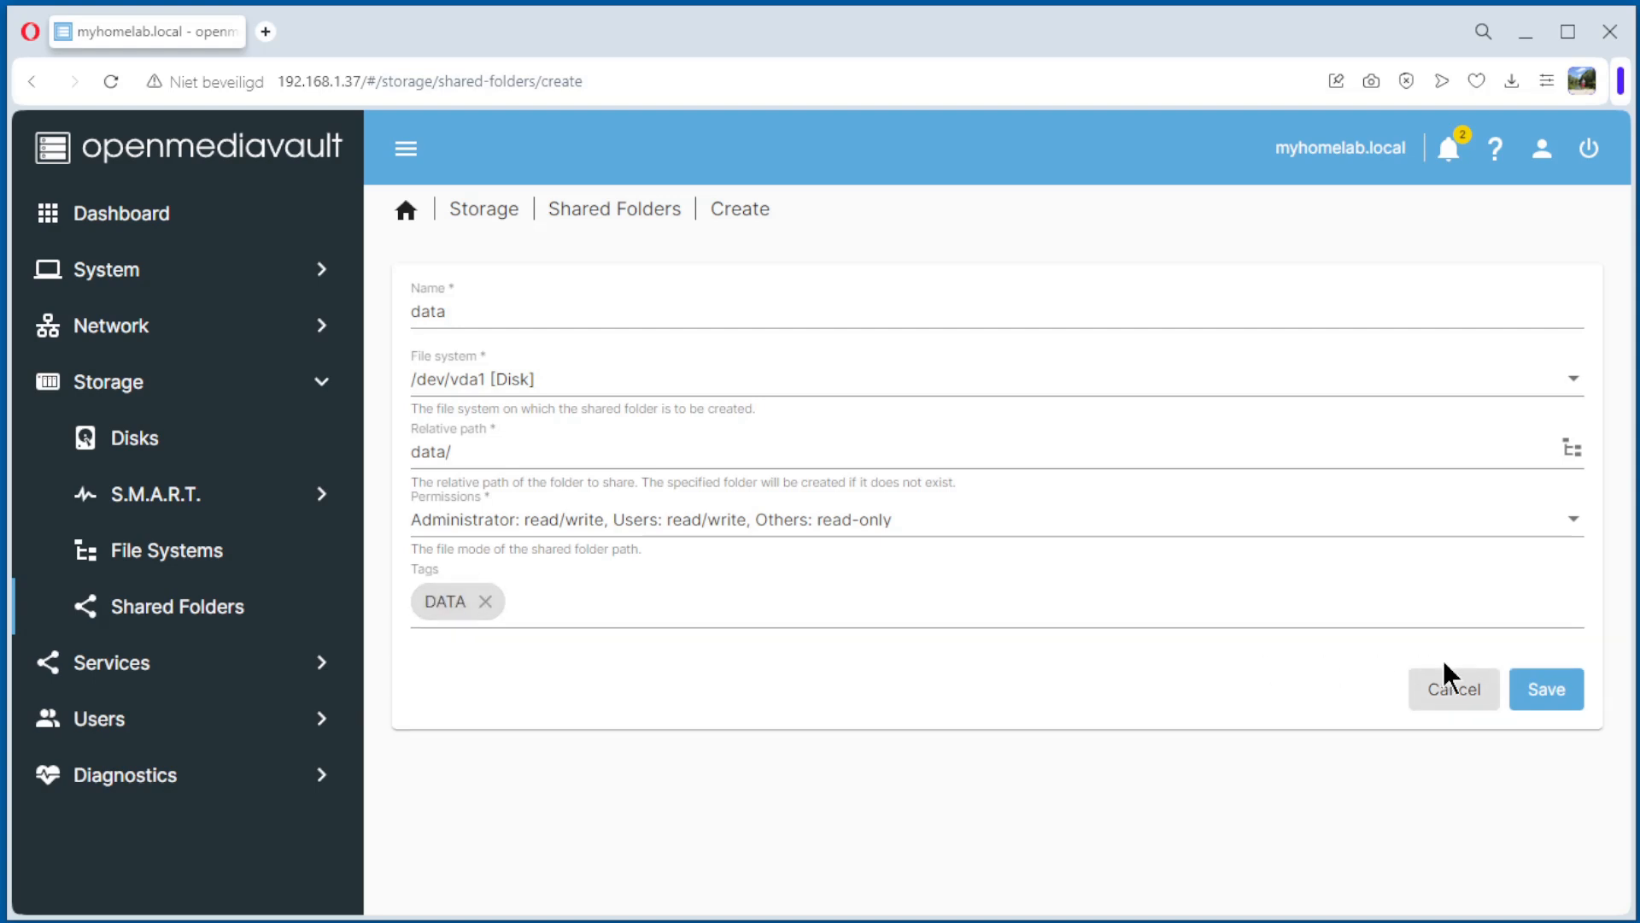
click(1545, 692)
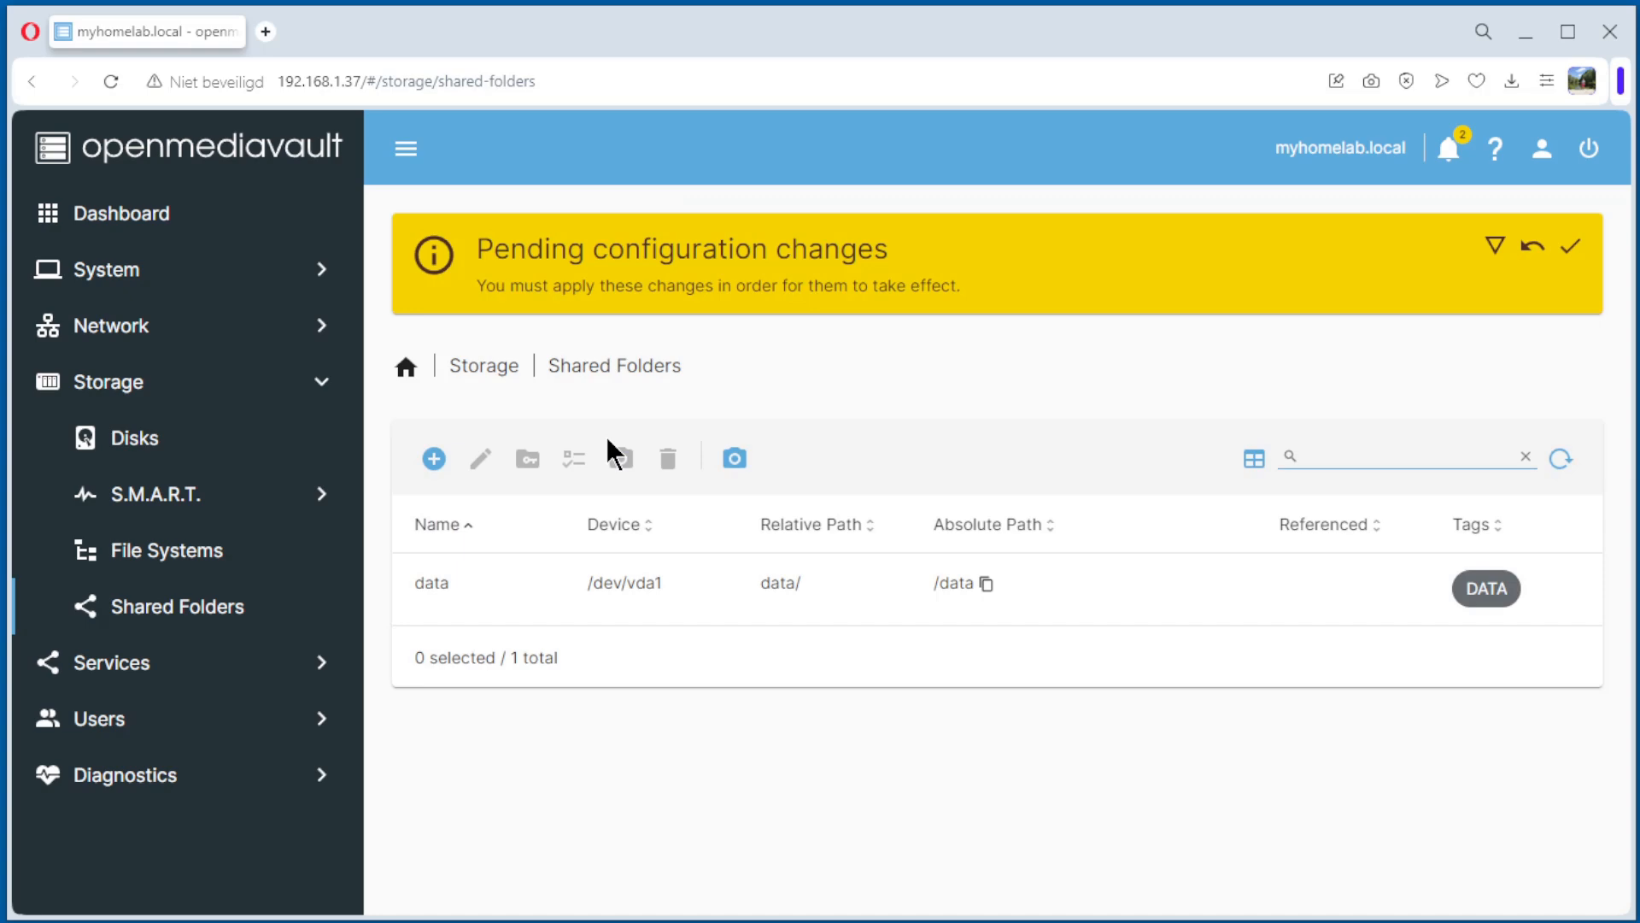
Confirm applying the pending change so the data shared folder takes effect.
click(1571, 247)
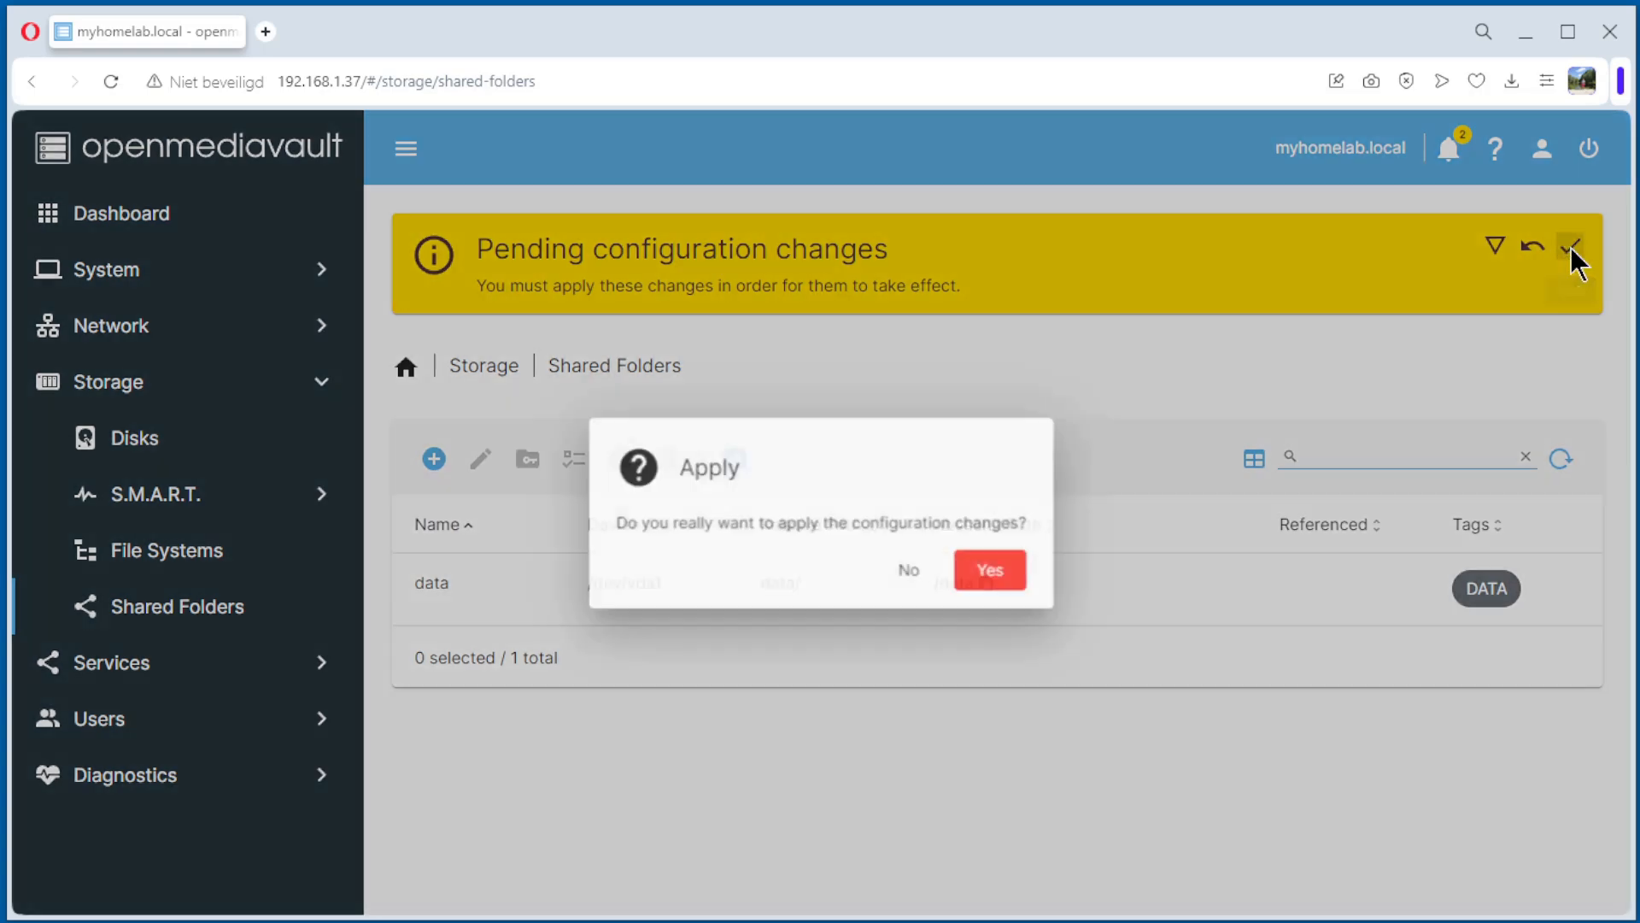
click(997, 582)
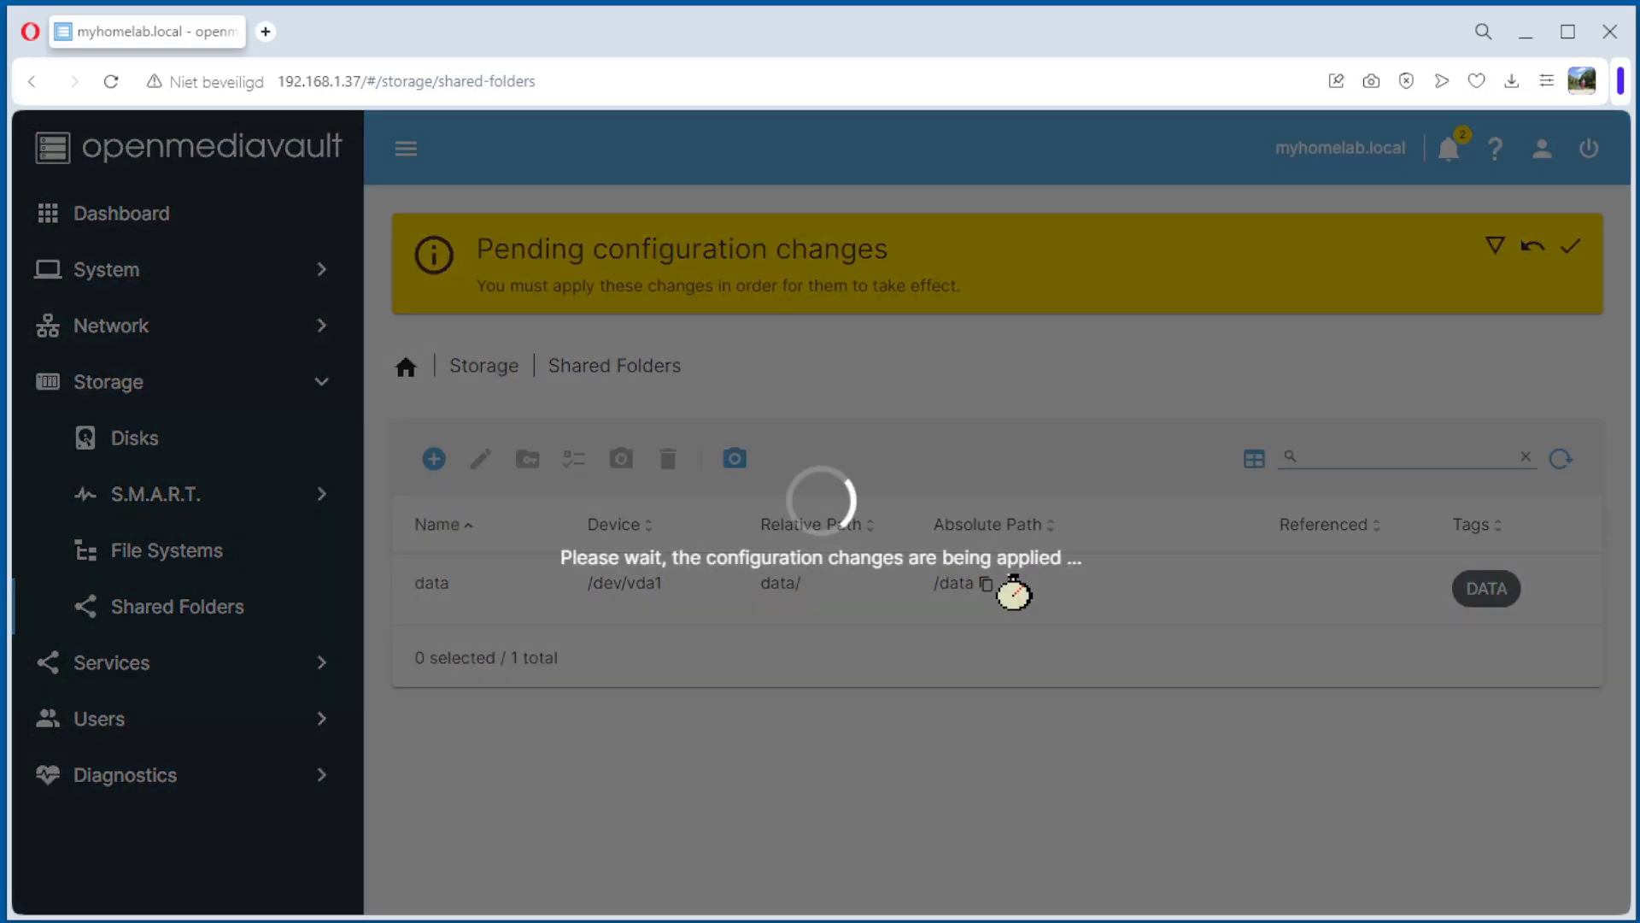